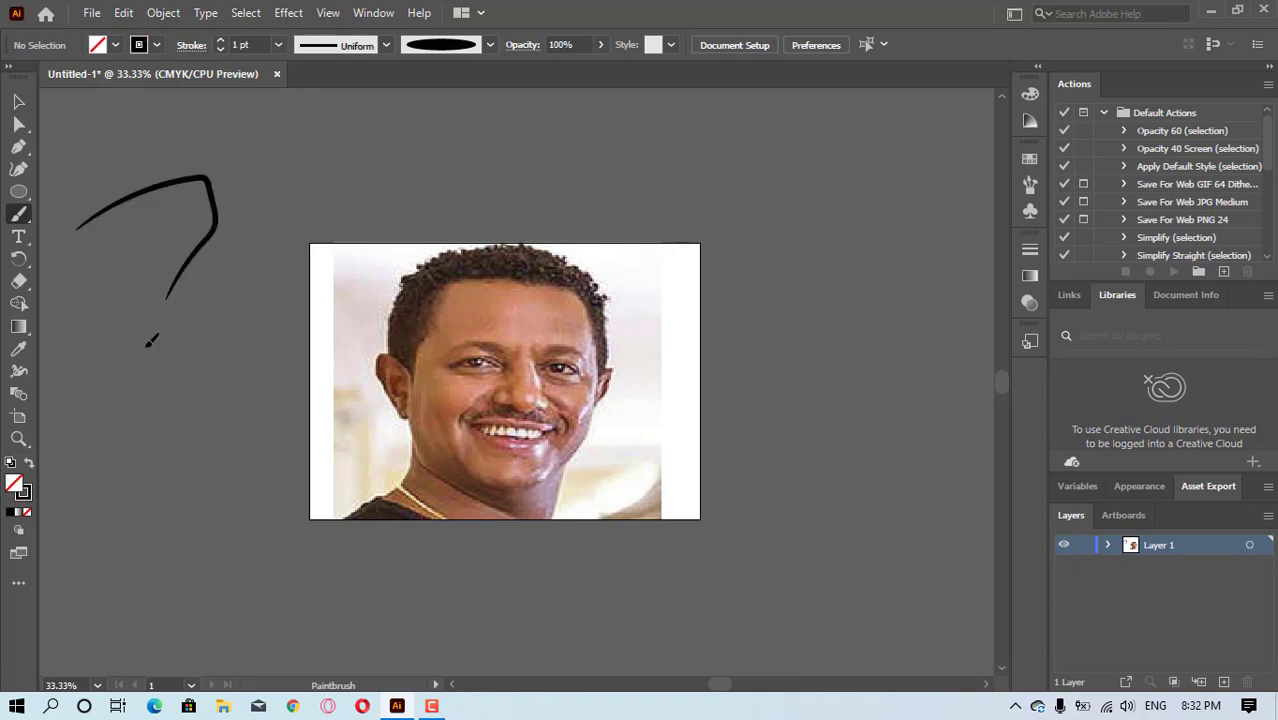
- Undo the test brush strokes beside the artboard and add a new layer above the photo's layer
key("ctrl+z")
key("ctrl+z")
key("ctrl+z")
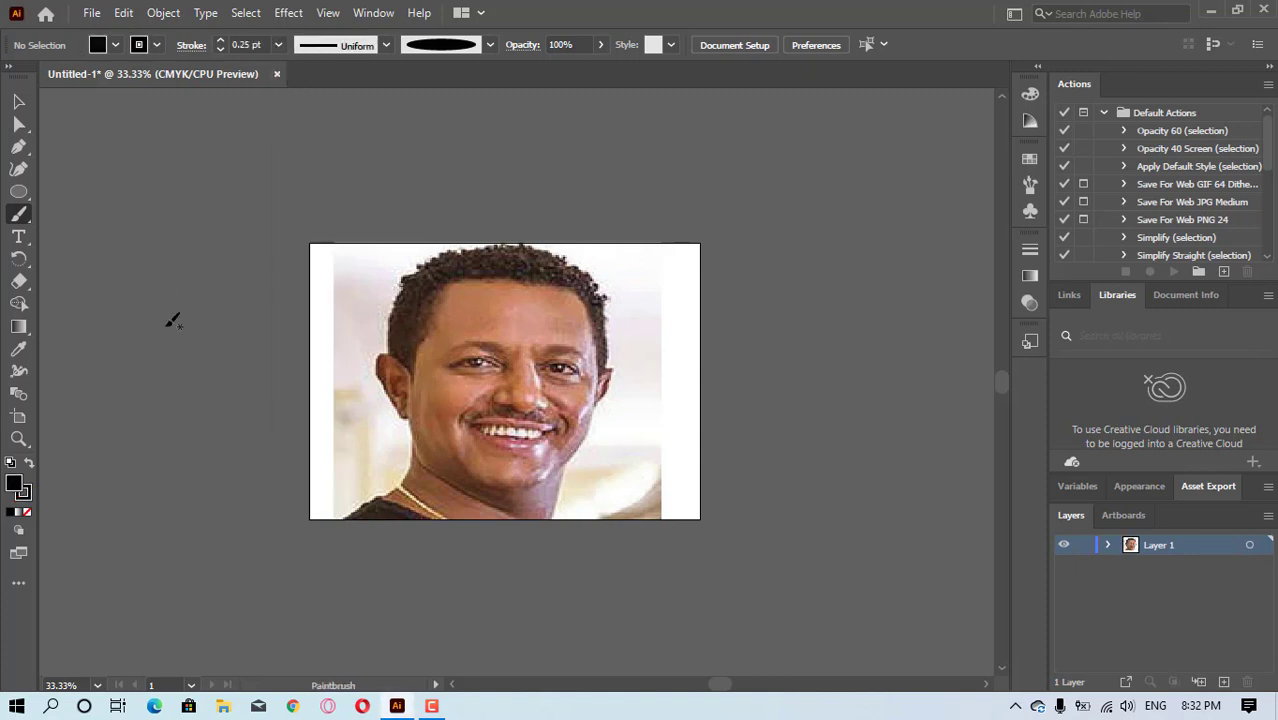
left_click_drag(1207, 501, 1207, 429)
left_click(1223, 682)
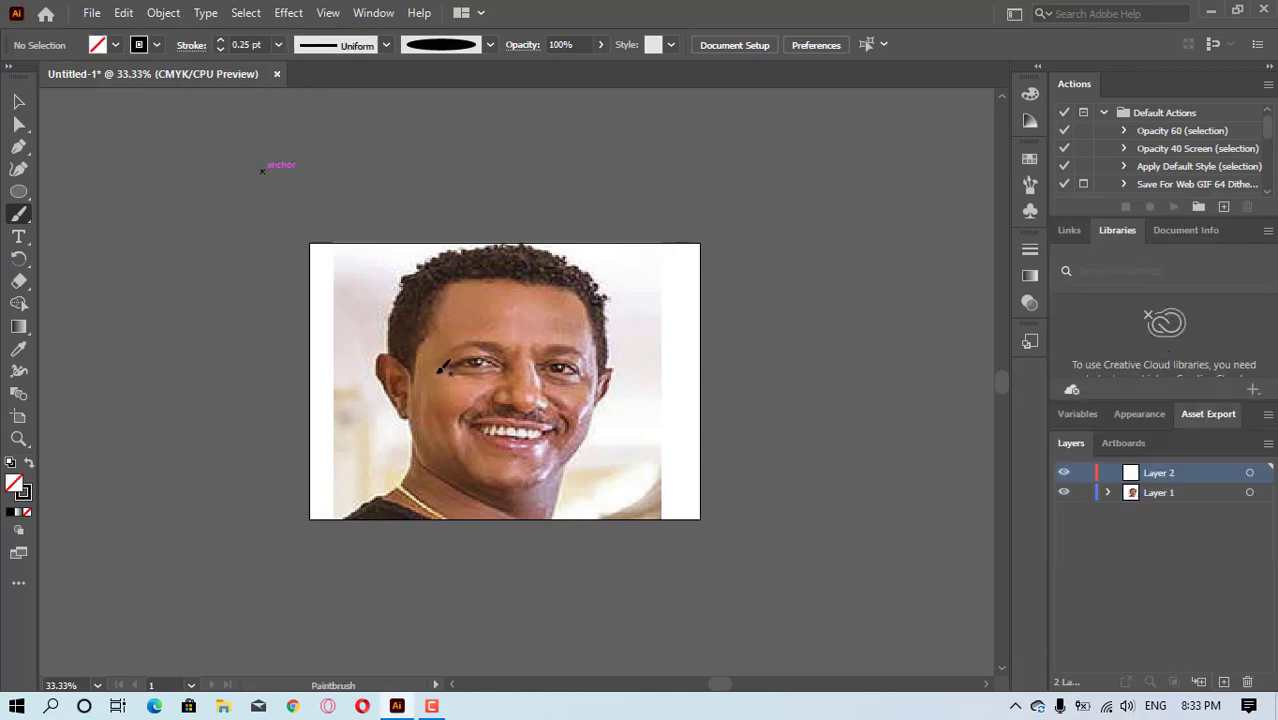
- Trace the shoulder, neck and ear along the portrait's left edge in one continuous outline with the Paintbrush
key("z")
left_click(437, 371)
left_click(499, 548)
left_click(446, 402)
key("space")
left_click_drag(543, 438, 352, 617)
left_click(18, 214)
mouse_move(198, 632)
left_mouse_down()
mouse_move(376, 514)
mouse_move(404, 400)
left_mouse_up()
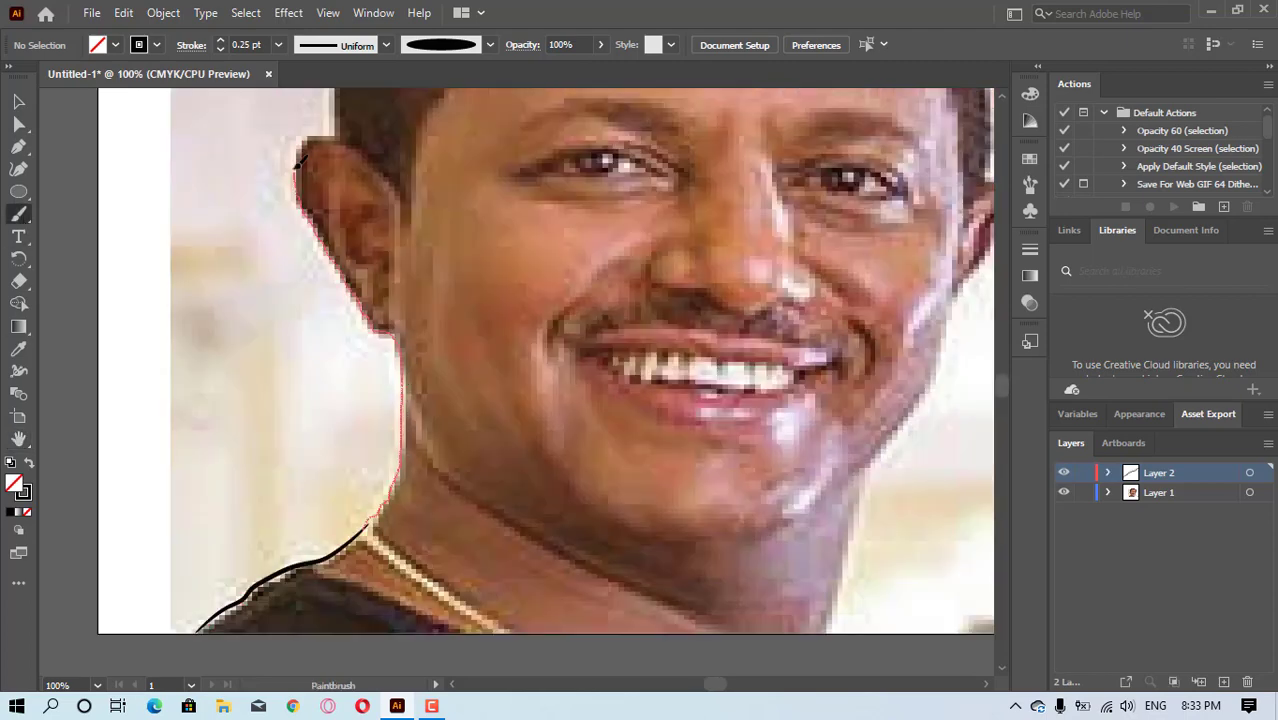
left_click_drag(337, 96, 336, 98)
- Trace the outer contour of the hair from the left ear over the top of the head
left_click_drag(1002, 390, 1002, 384)
left_click_drag(335, 430, 336, 397)
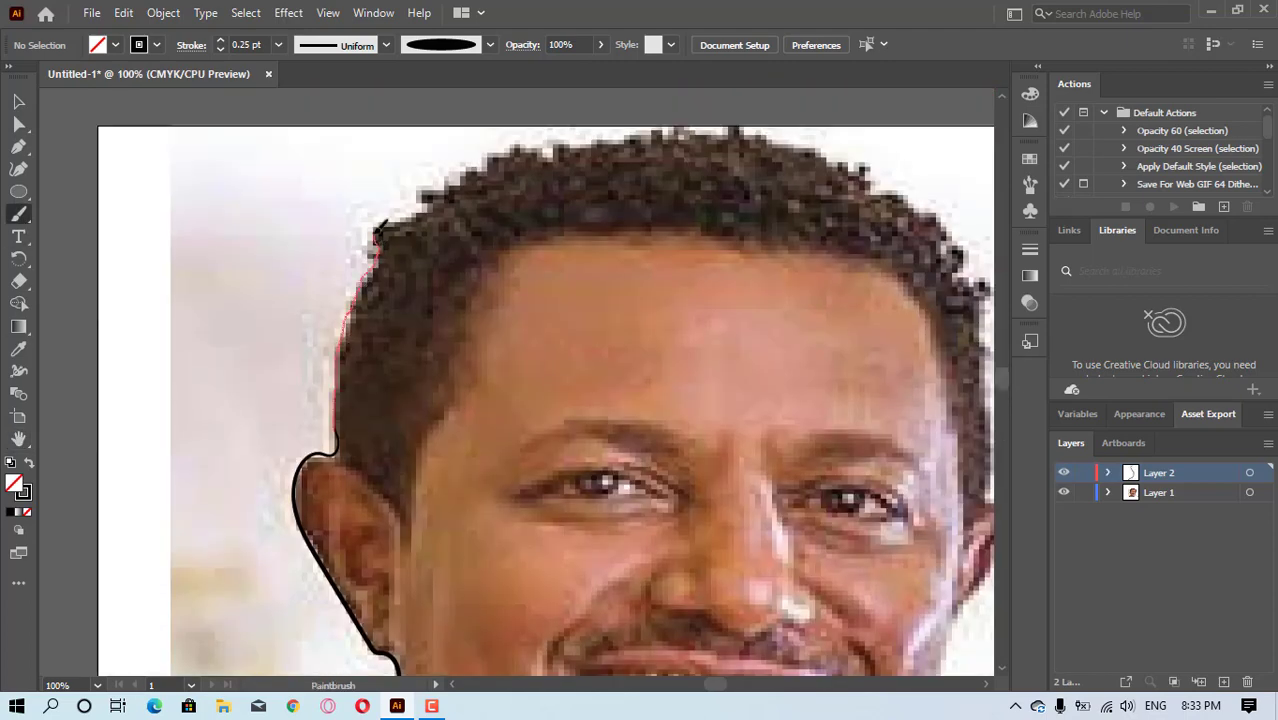
mouse_move(381, 224)
left_mouse_down()
mouse_move(510, 150)
mouse_move(692, 122)
left_mouse_up()
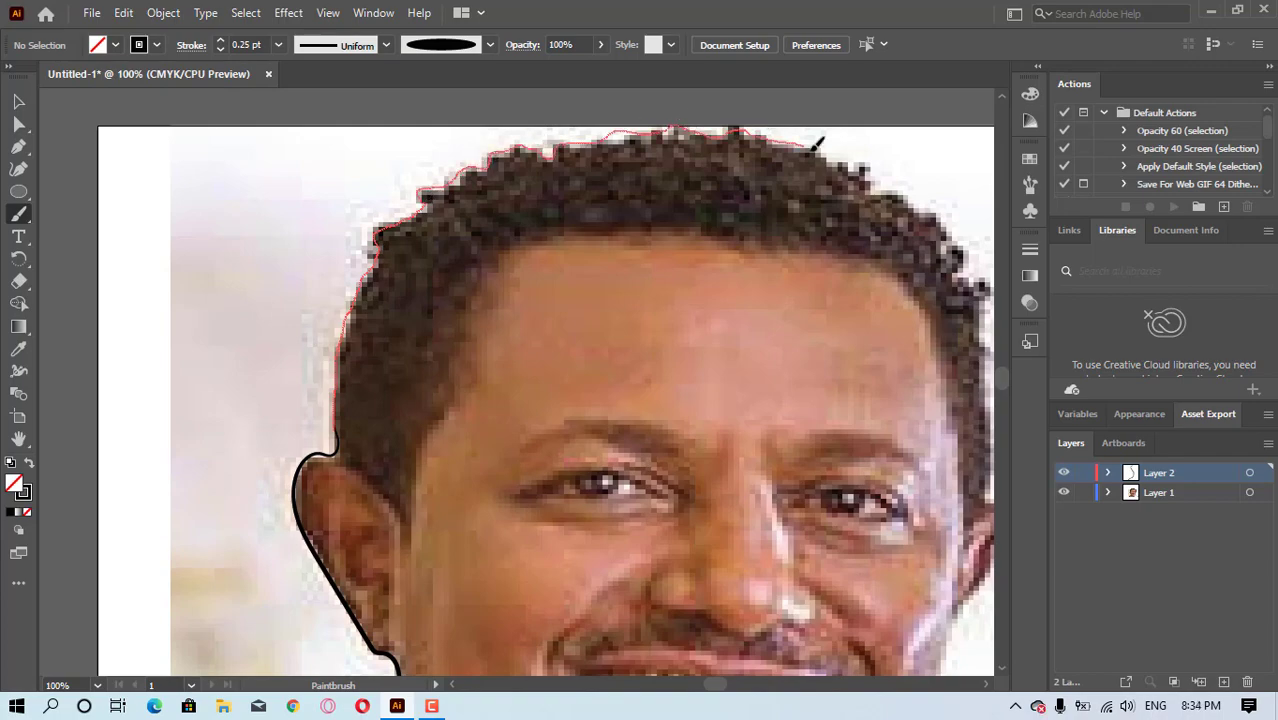
left_click_drag(880, 187, 961, 237)
left_click_drag(988, 317, 988, 318)
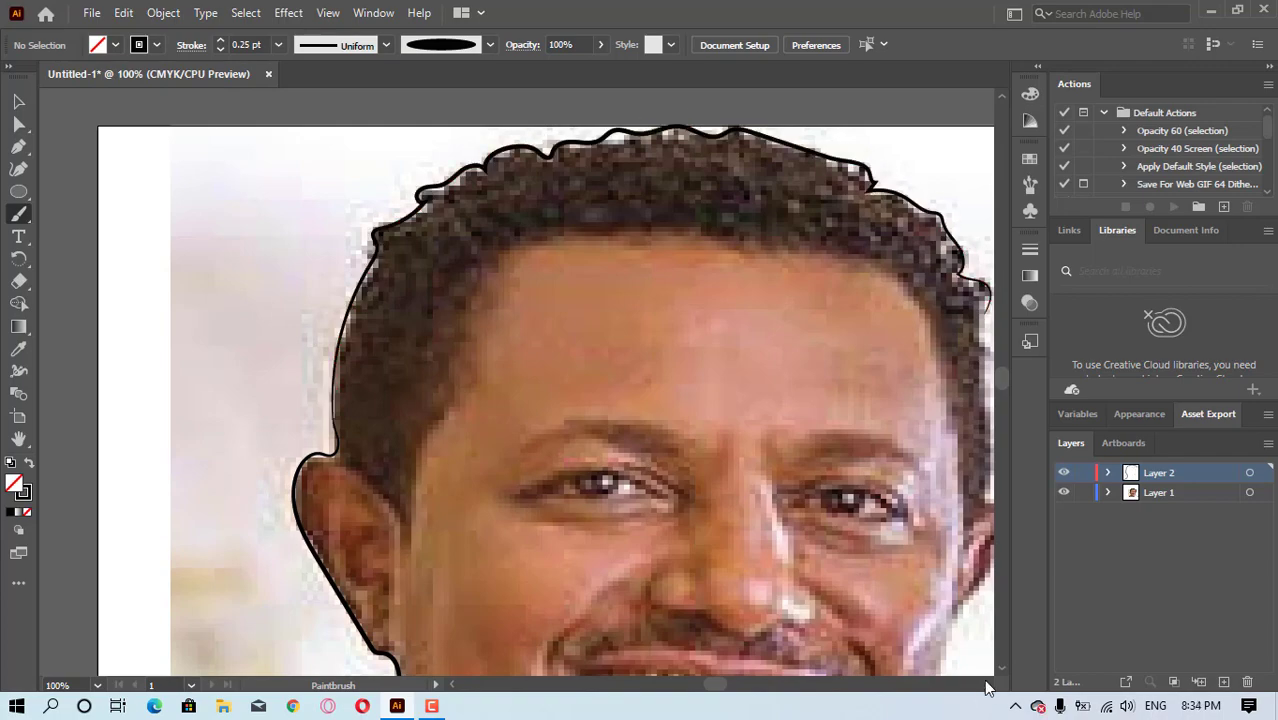
left_click(986, 685)
left_click_drag(1002, 378, 1002, 381)
left_click_drag(876, 186, 885, 332)
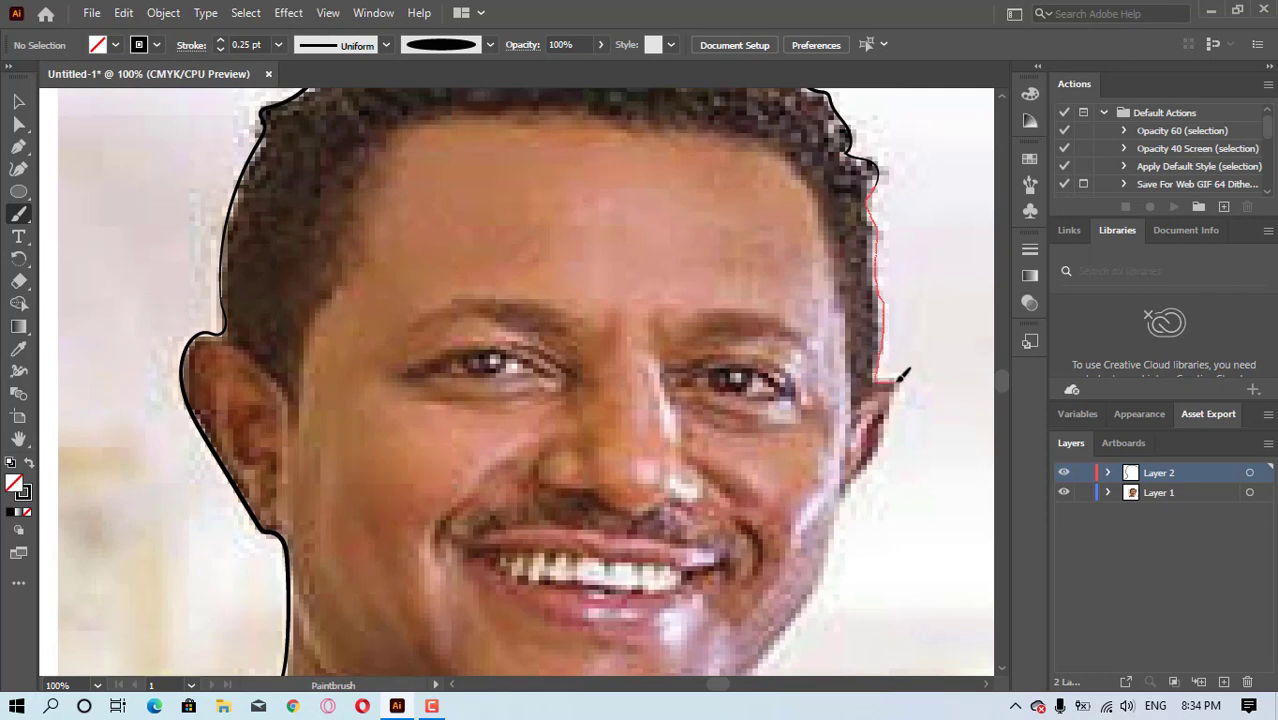
left_click_drag(884, 440, 836, 535)
left_click_drag(790, 622, 760, 664)
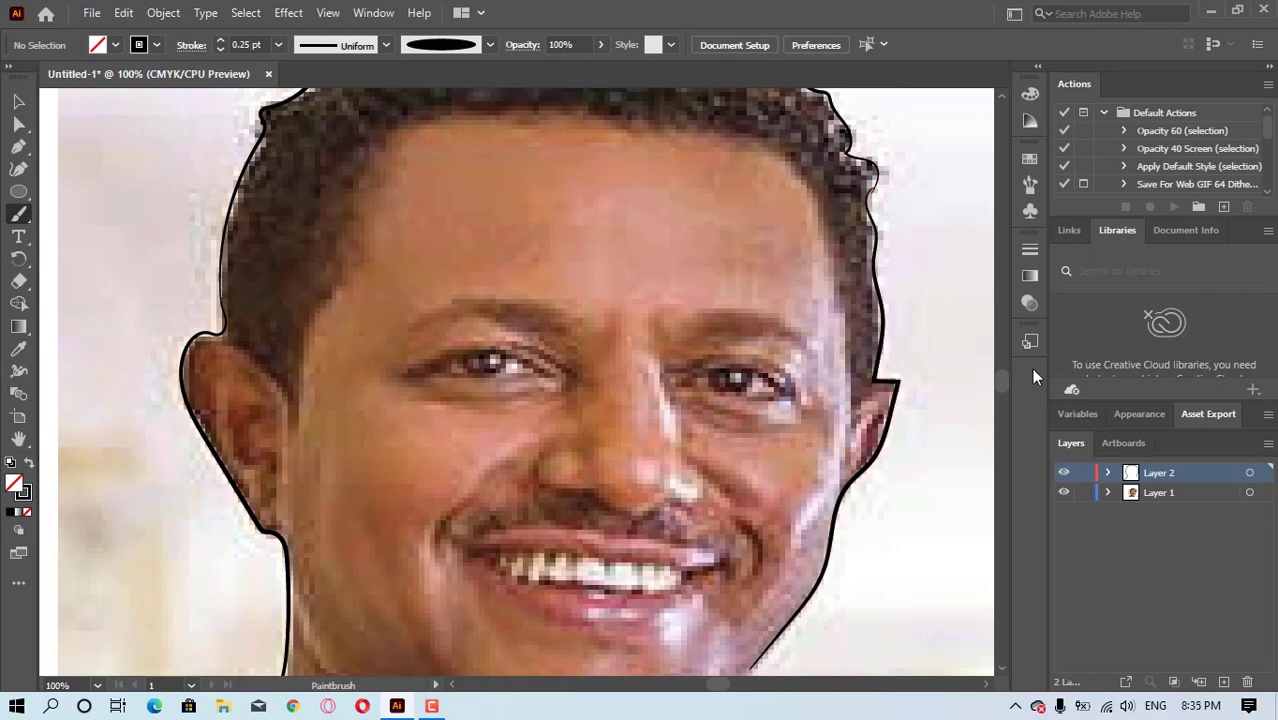
- Trace the portrait's right contour along the hair side, ear and cheek down to the neck
scroll(1001, 385, "down", 2)
left_click_drag(876, 94, 880, 277)
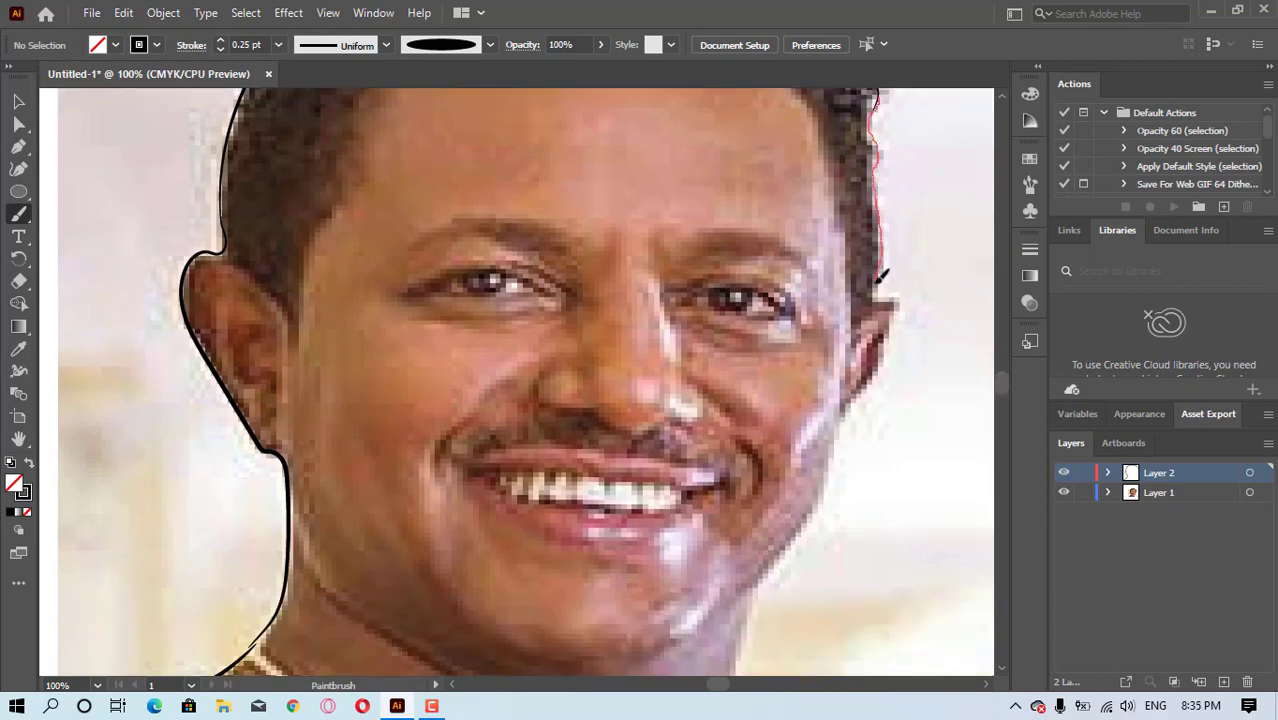
left_click_drag(855, 396, 822, 502)
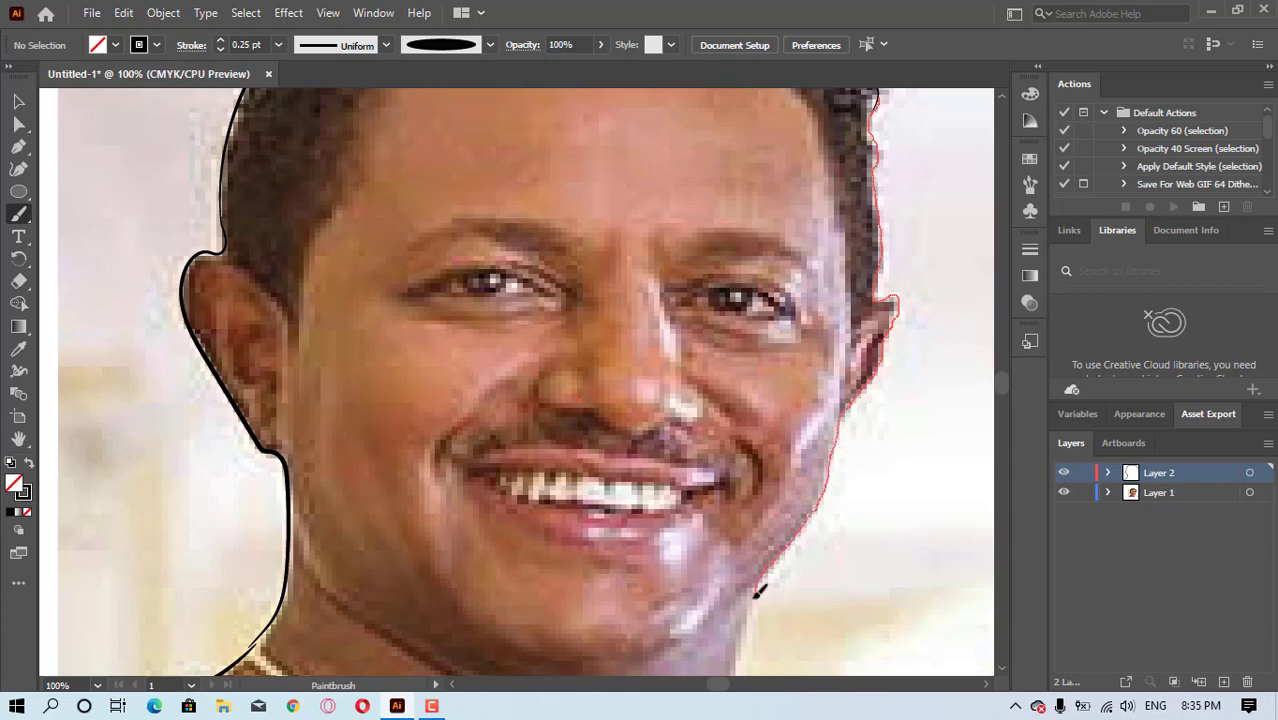
left_click_drag(741, 682, 740, 680)
- Continue the right neck edge to the bottom of the photo and trace the necklace and shirt neckline
scroll(768, 370, "down", 6)
mouse_move(734, 400)
left_mouse_down()
mouse_move(714, 471)
mouse_move(747, 348)
left_mouse_up()
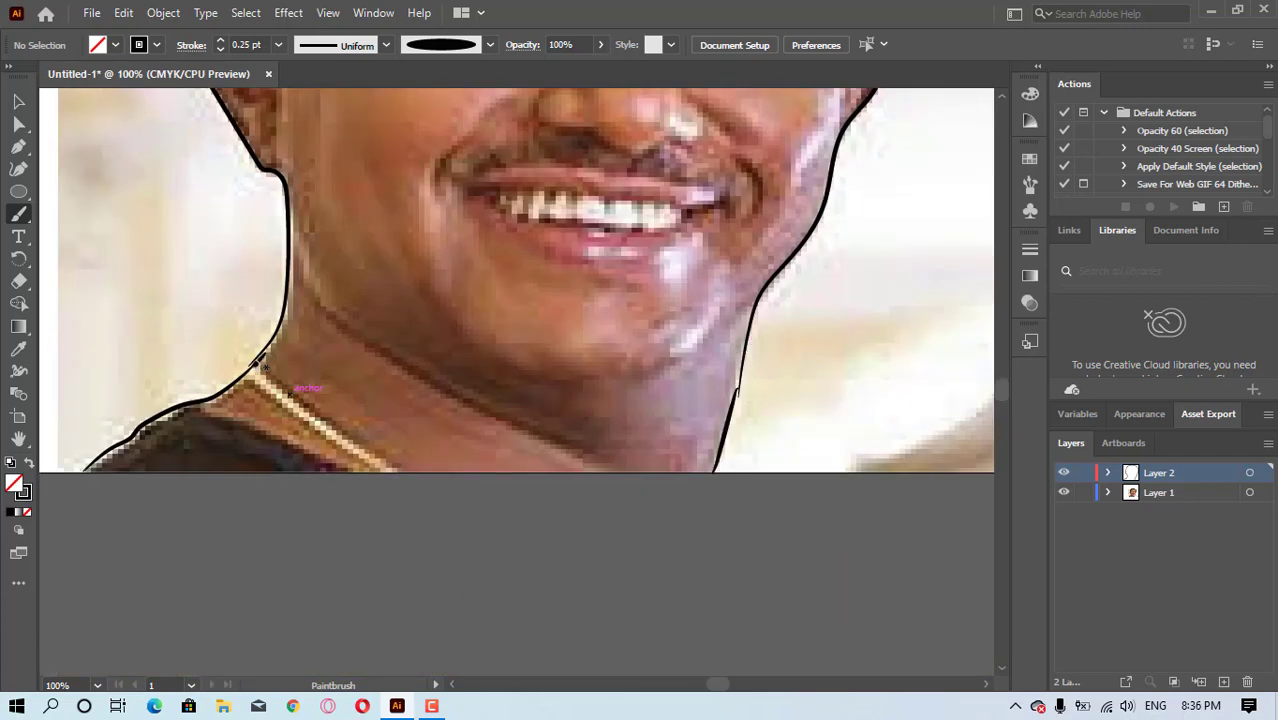
left_click_drag(346, 428, 395, 468)
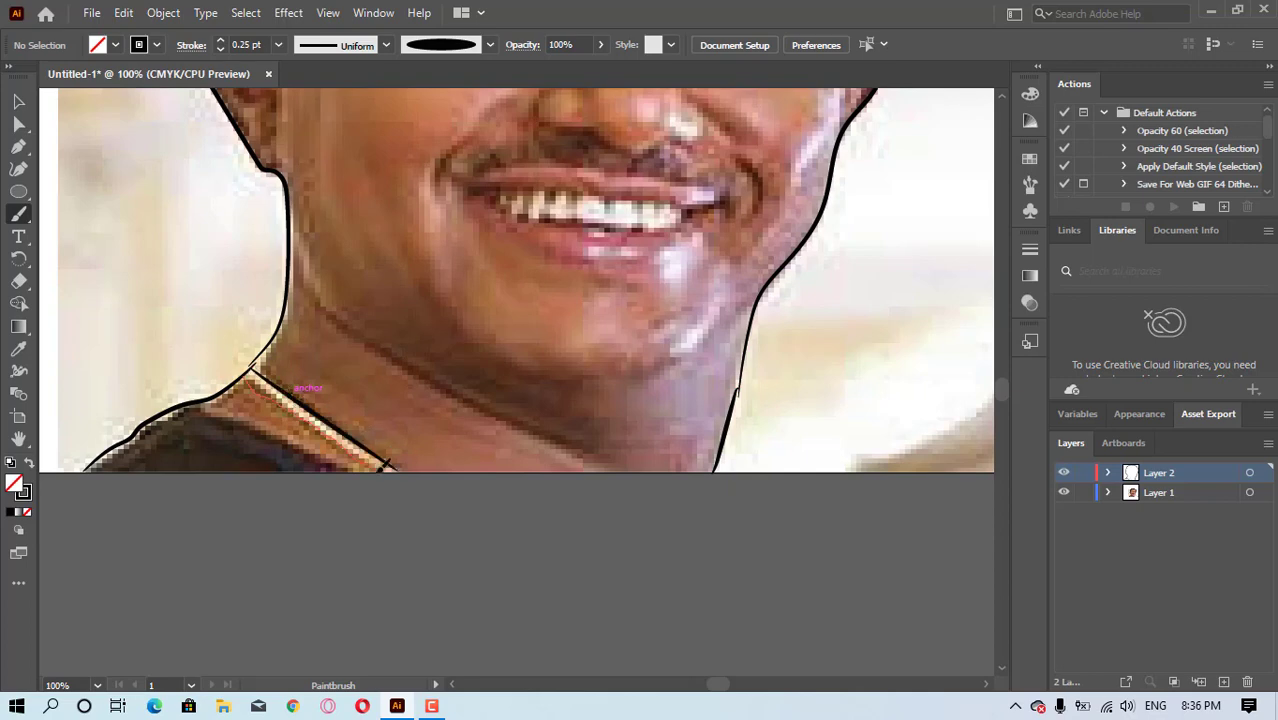
mouse_move(202, 406)
left_mouse_down()
mouse_move(355, 470)
mouse_move(268, 448)
mouse_move(286, 505)
mouse_move(313, 403)
mouse_move(362, 340)
mouse_move(363, 272)
mouse_move(428, 197)
mouse_move(653, 200)
left_mouse_up()
- Trace the hairline around the forehead and temples, and add the inner contour lines of both ears
scroll(245, 452, "up", 9)
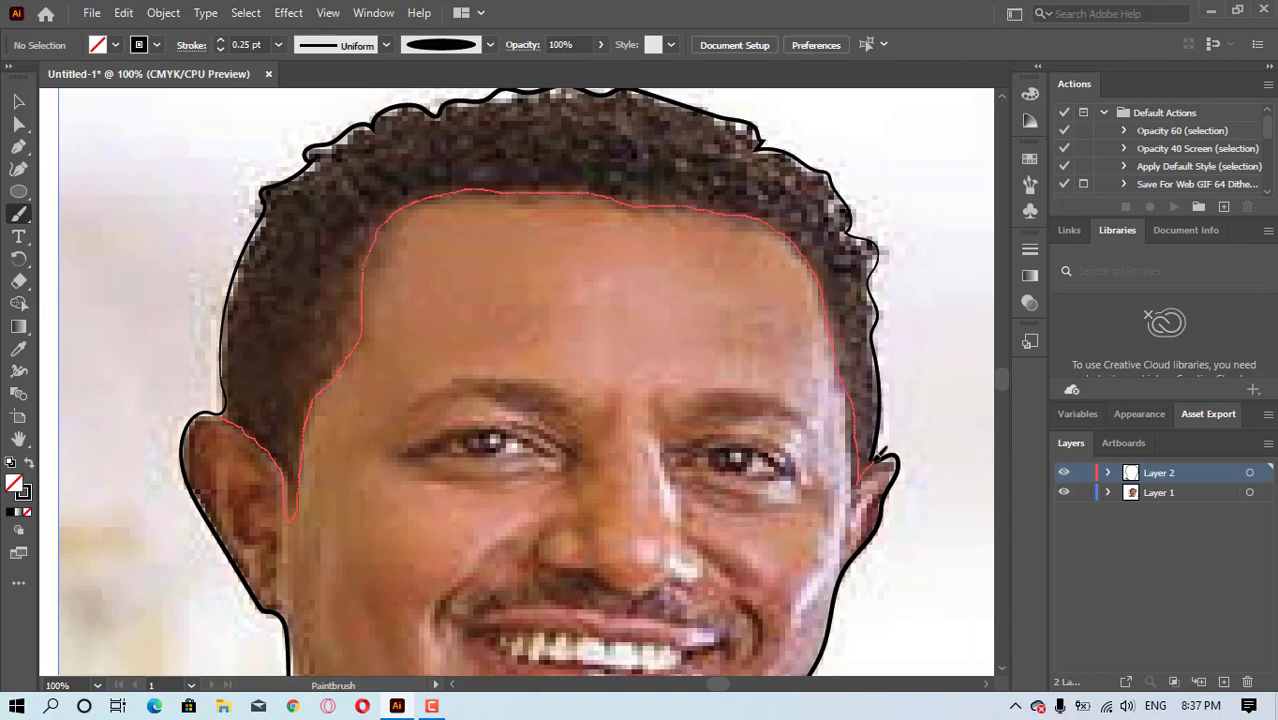
left_click_drag(878, 455, 878, 458)
scroll(1003, 350, "down", 2)
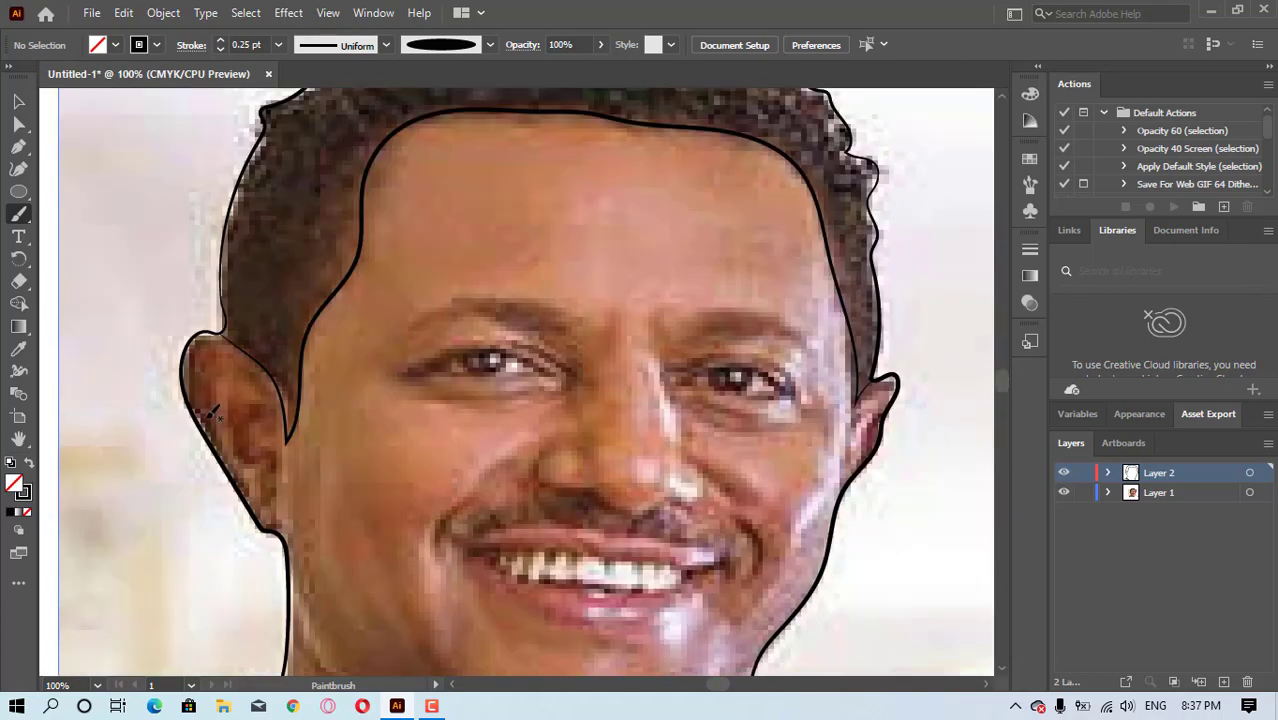
left_click_drag(255, 381, 252, 381)
mouse_move(263, 407)
left_mouse_down()
mouse_move(237, 428)
mouse_move(263, 473)
left_mouse_up()
mouse_move(260, 450)
left_mouse_down()
mouse_move(278, 463)
mouse_move(265, 505)
left_mouse_up()
left_click_drag(878, 432, 858, 462)
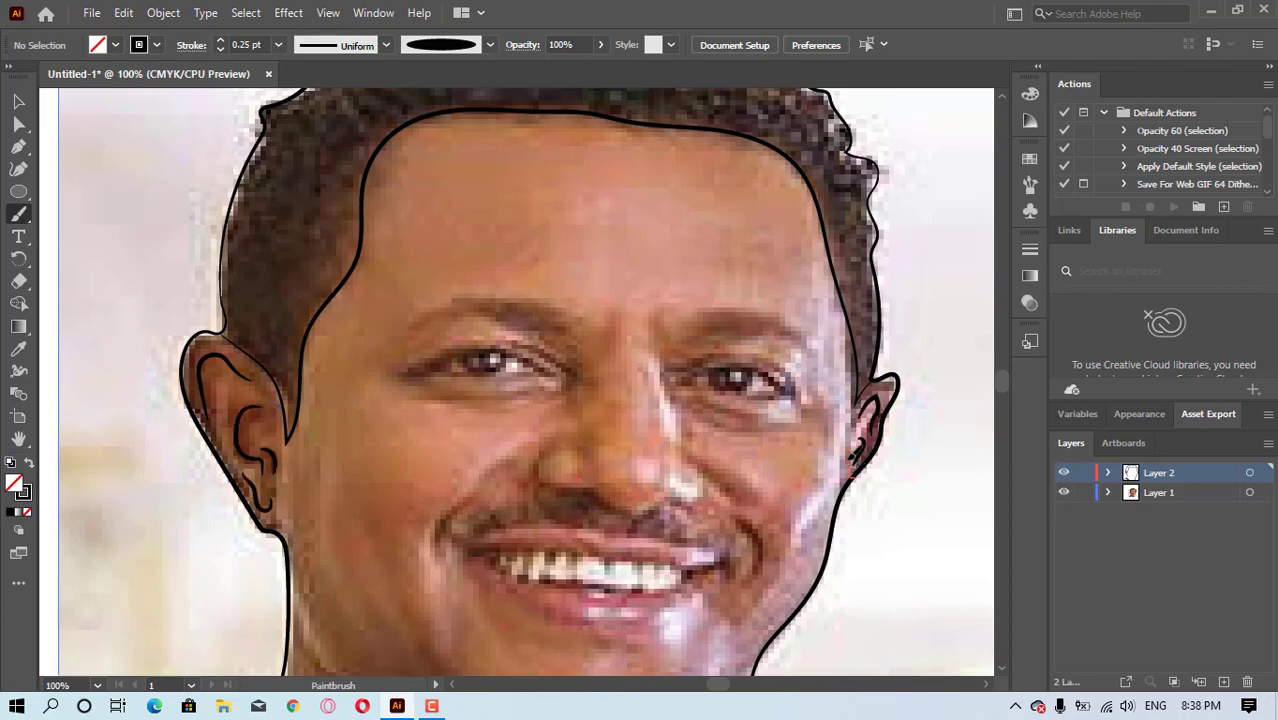
- Outline both eyes along their upper and lower lids with the Paintbrush
scroll(1000, 390, "down", 5)
scroll(414, 405, "up", 5)
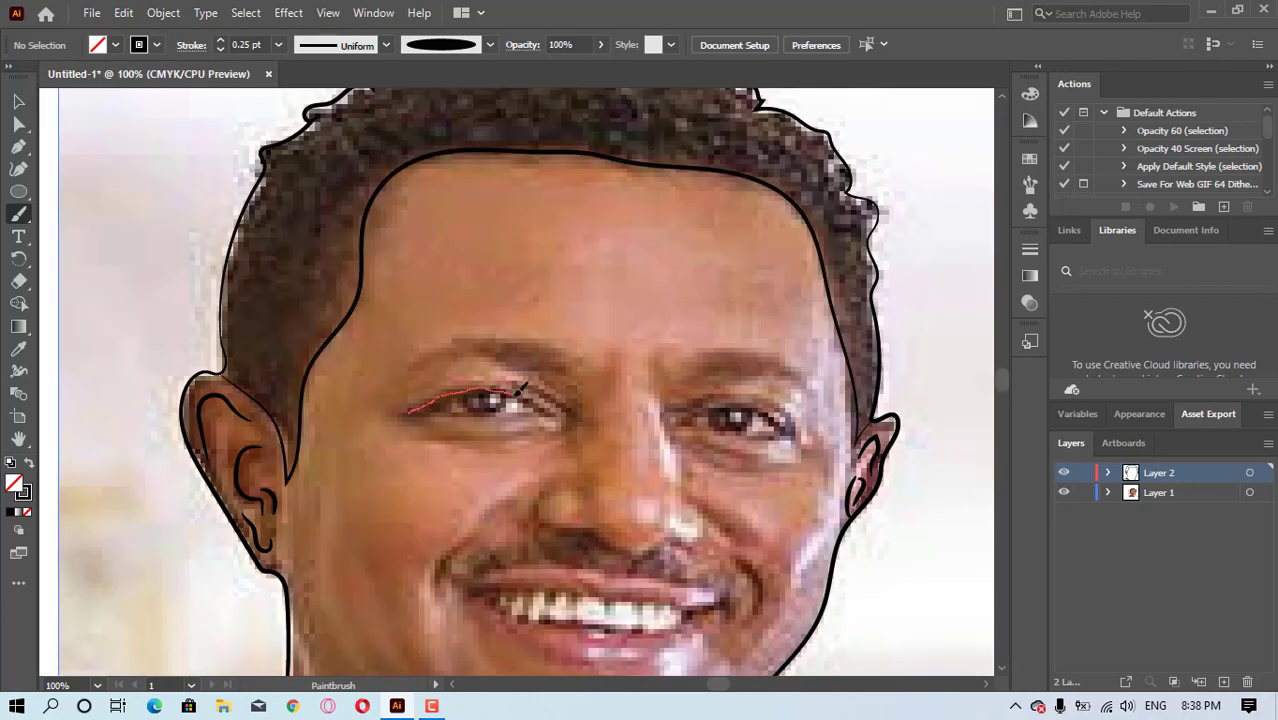
left_click_drag(520, 388, 560, 413)
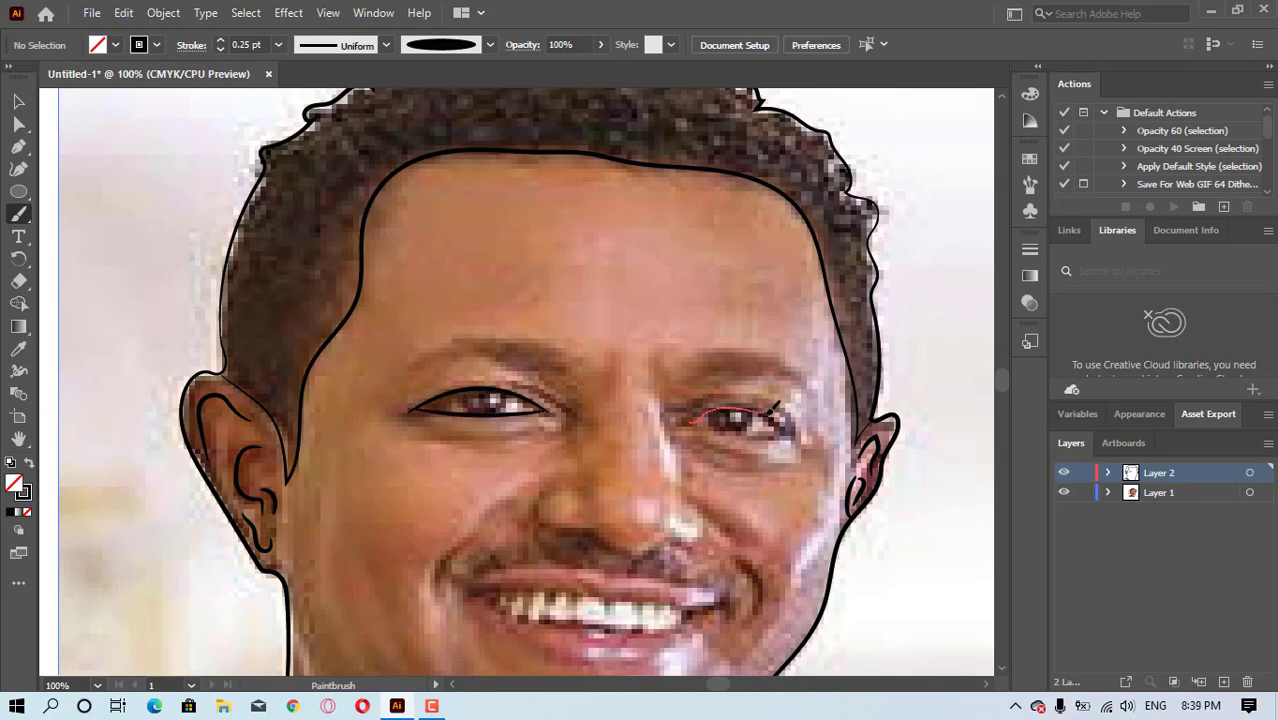
mouse_move(772, 410)
left_mouse_down()
mouse_move(798, 427)
mouse_move(721, 423)
mouse_move(794, 433)
left_mouse_up()
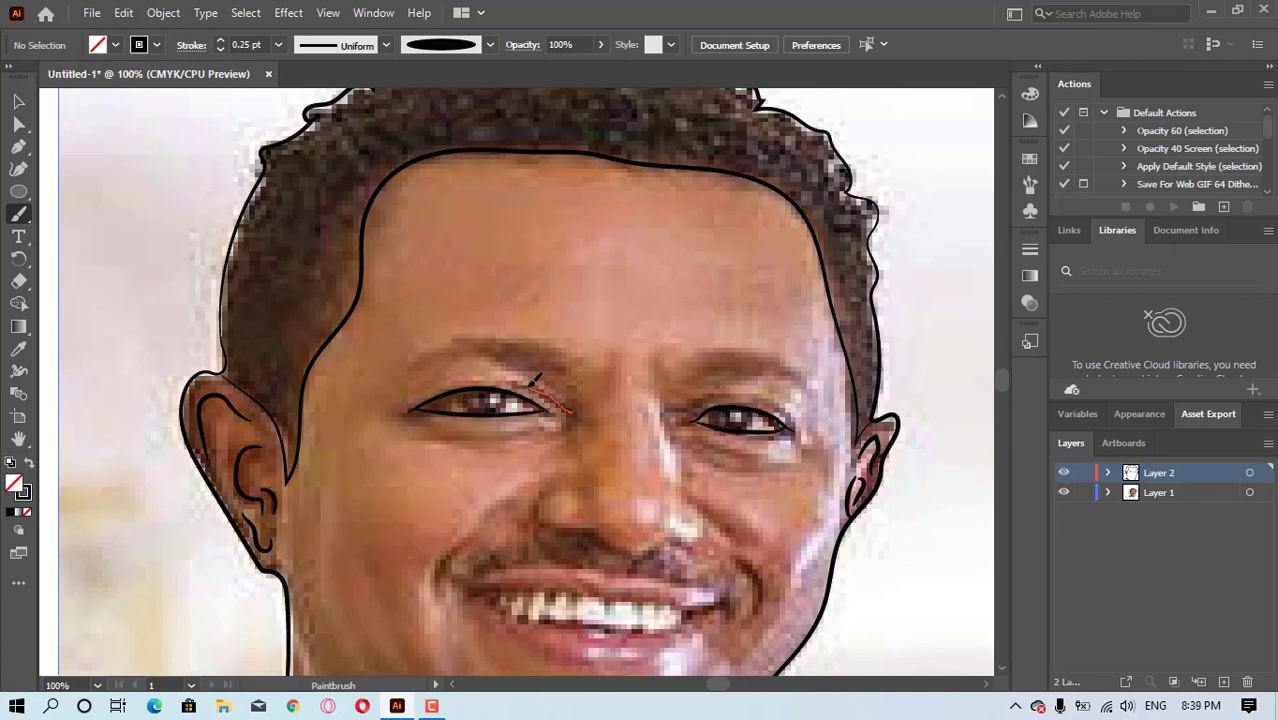
- Draw the eyelid creases above both eyes and outline both eyebrows
left_click_drag(535, 380, 472, 376)
left_click_drag(747, 391, 795, 404)
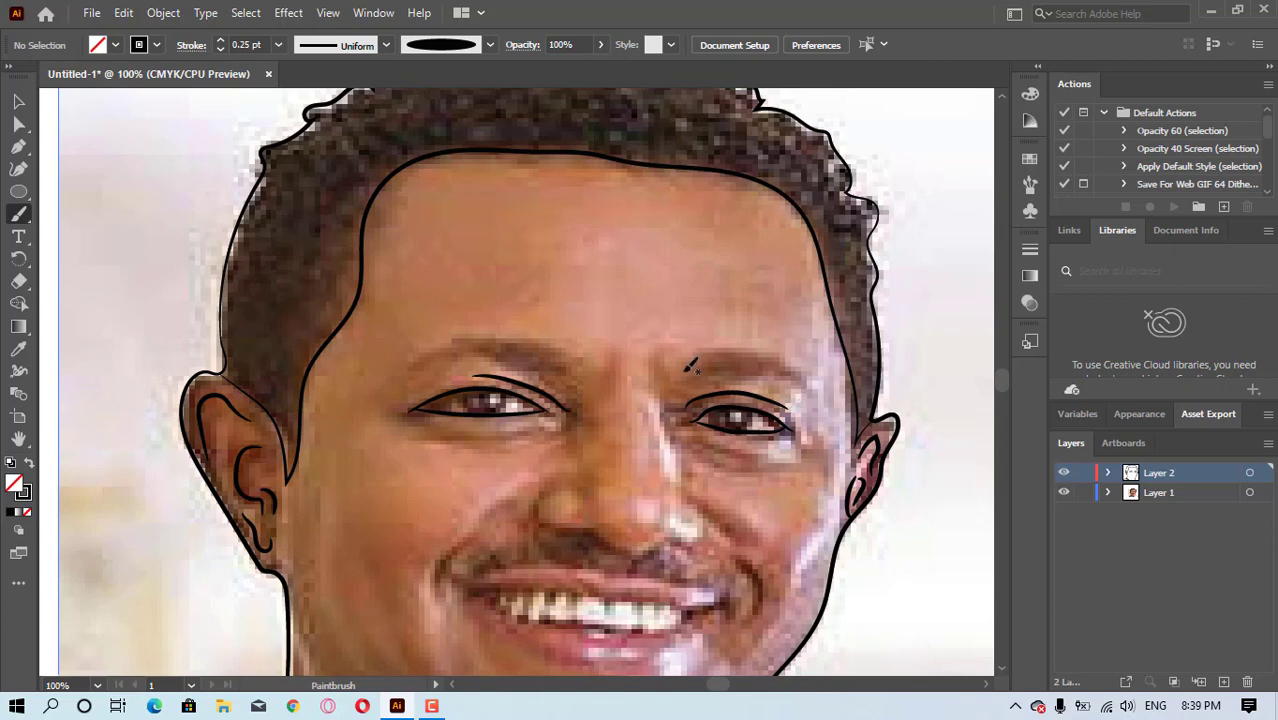
left_click_drag(727, 354, 700, 366)
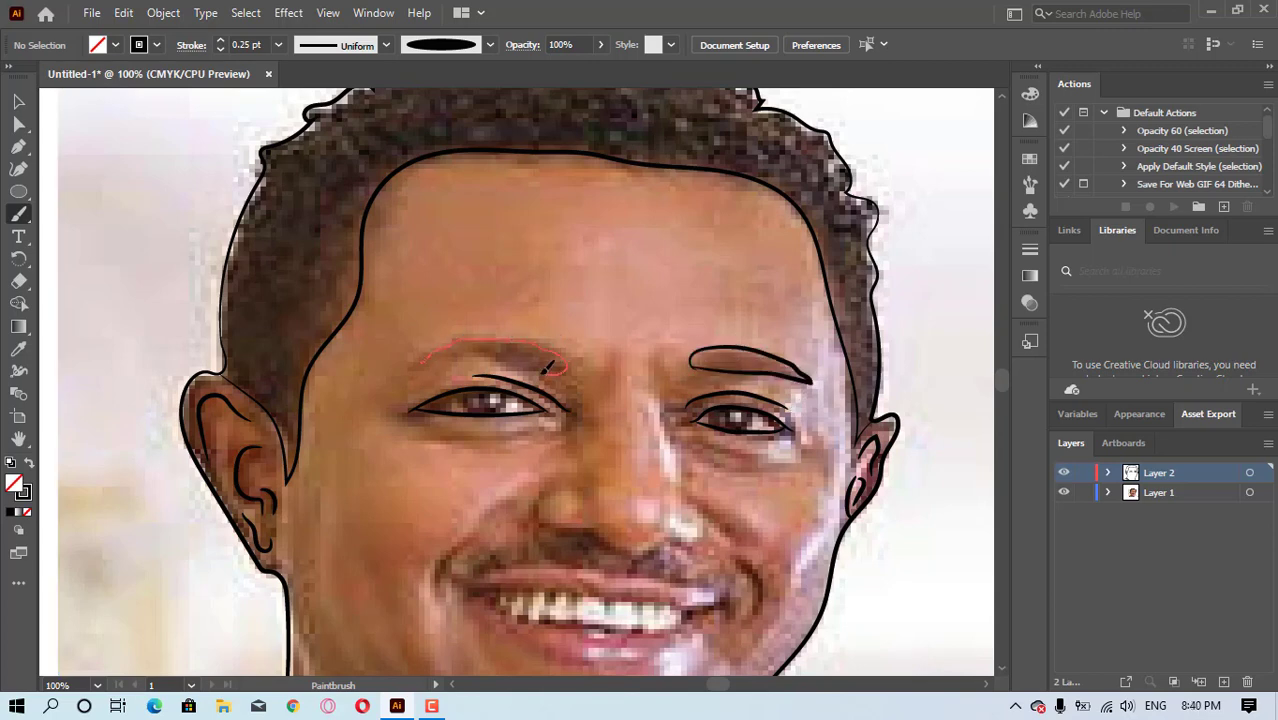
left_click_drag(424, 358, 424, 358)
left_click_drag(503, 436, 522, 429)
key("ctrl+z")
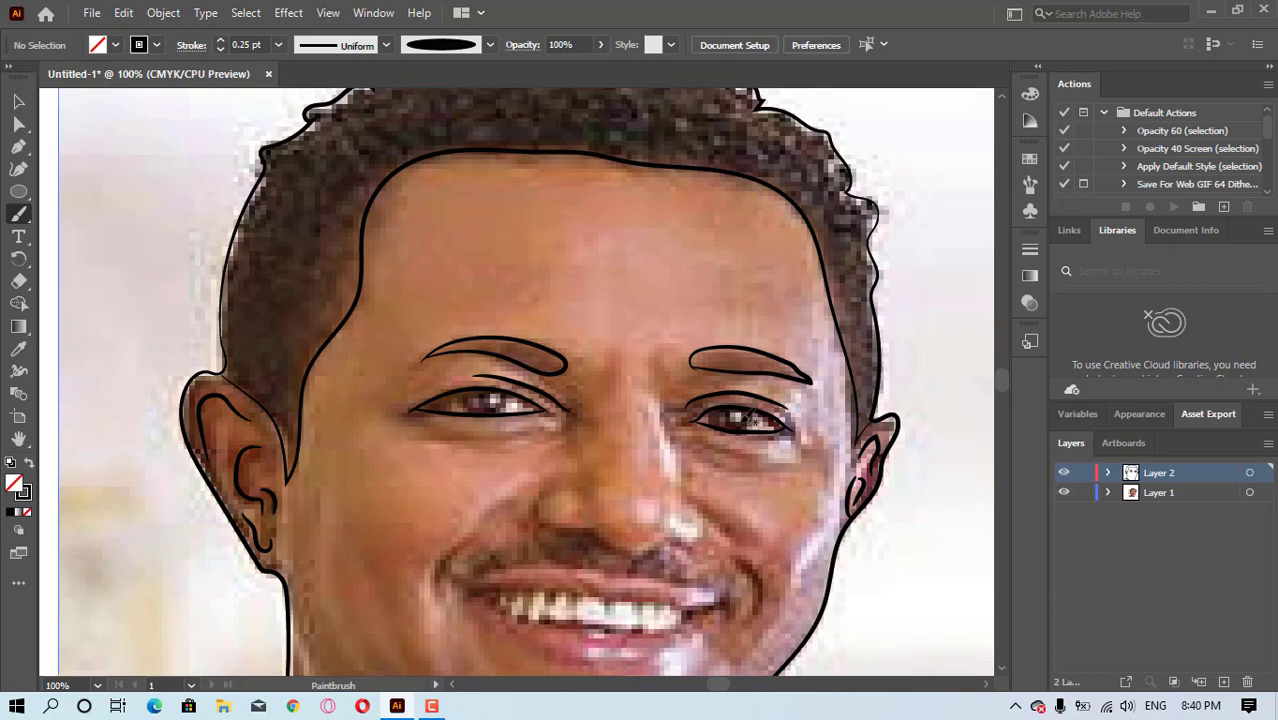
key("ctrl+z")
left_click(279, 45)
left_click(301, 87)
mouse_move(442, 602)
left_mouse_down()
mouse_move(458, 550)
mouse_move(442, 576)
mouse_move(510, 502)
left_mouse_up()
key("ctrl+z")
key("ctrl+z")
left_click(279, 45)
left_click(301, 66)
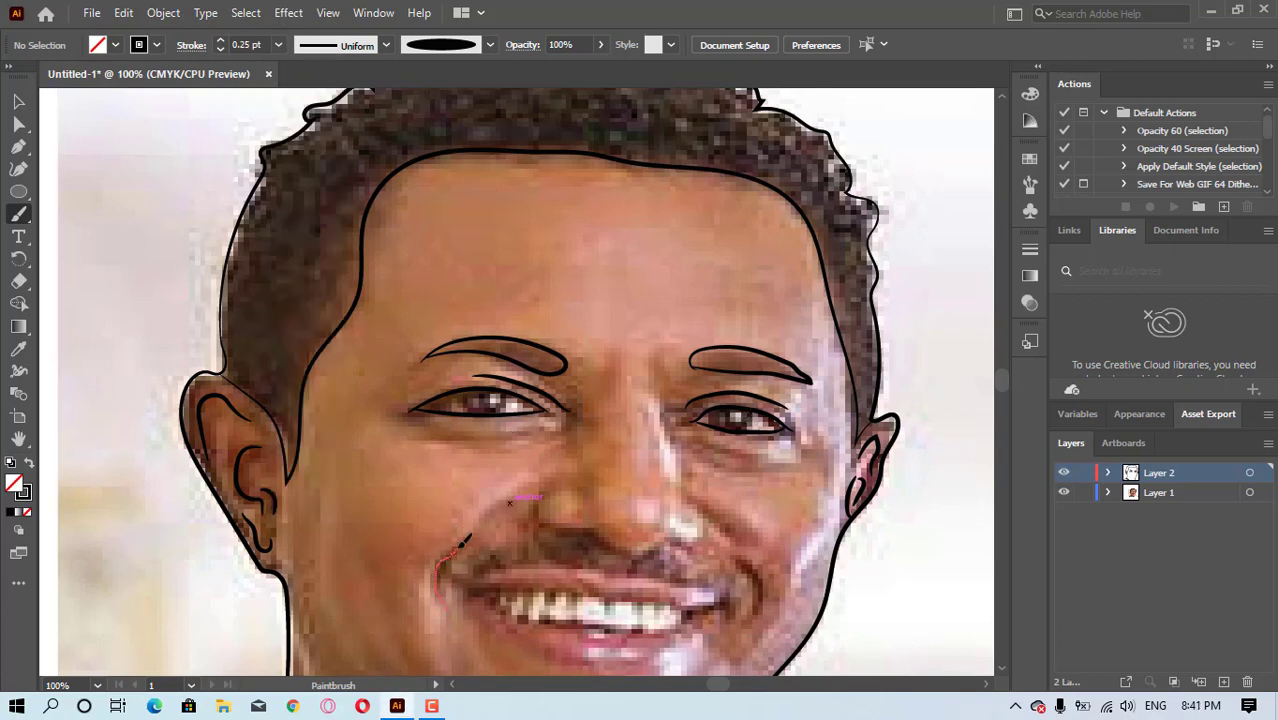
- Trace the smile lines on both cheeks, from beside the nostrils down around the mouth corners
left_click_drag(463, 541, 463, 541)
left_click_drag(733, 558, 754, 625)
left_click_drag(686, 497, 727, 540)
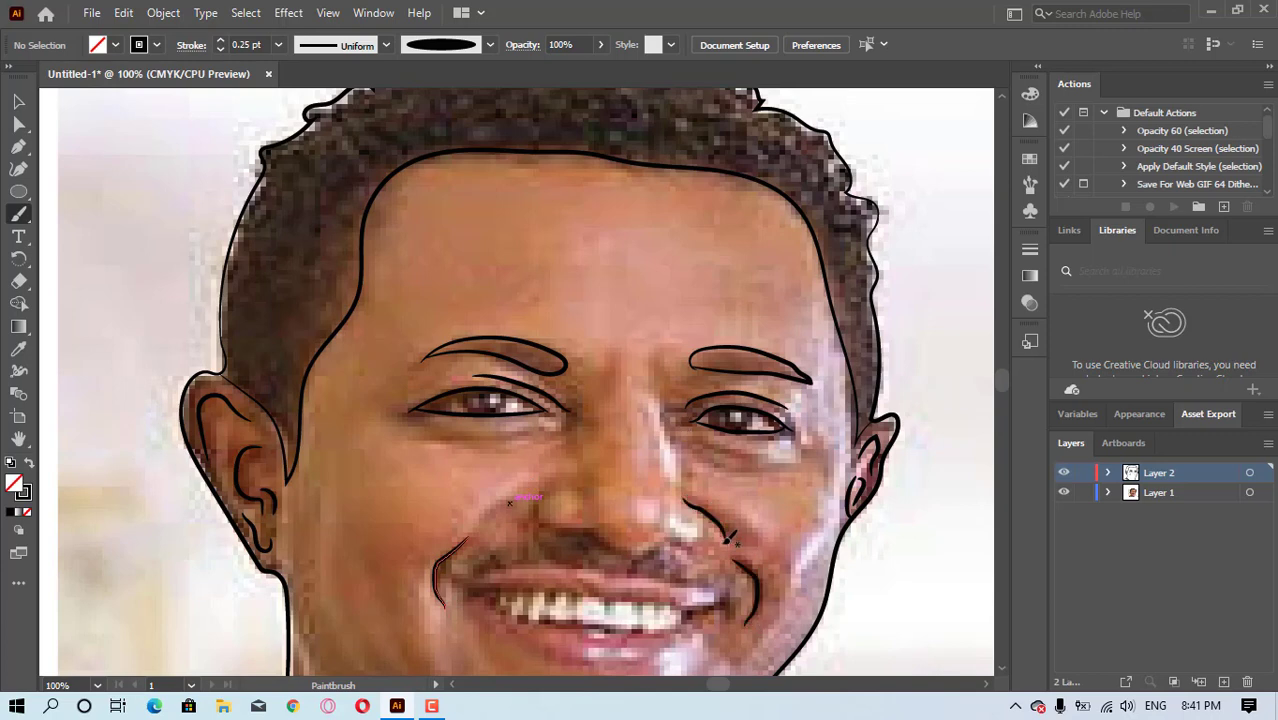
left_click_drag(540, 481, 536, 482)
left_click_drag(652, 402, 671, 475)
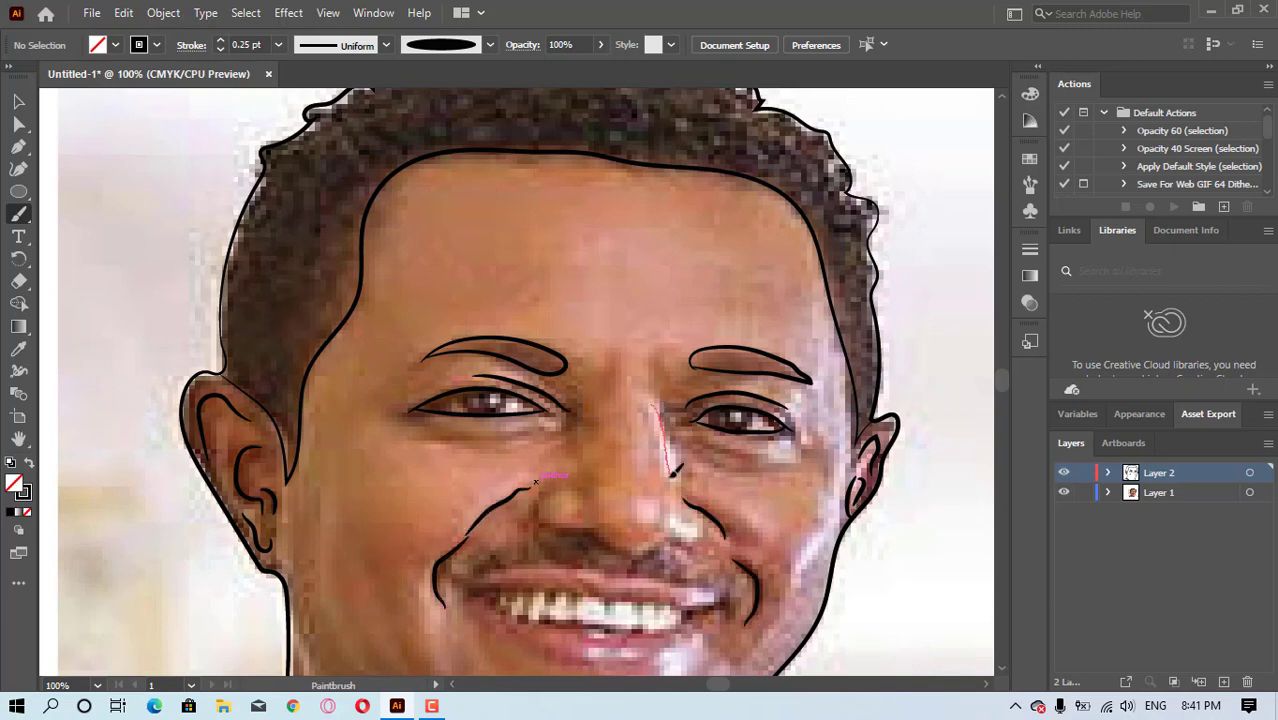
left_click_drag(575, 495, 575, 496)
key("ctrl+z")
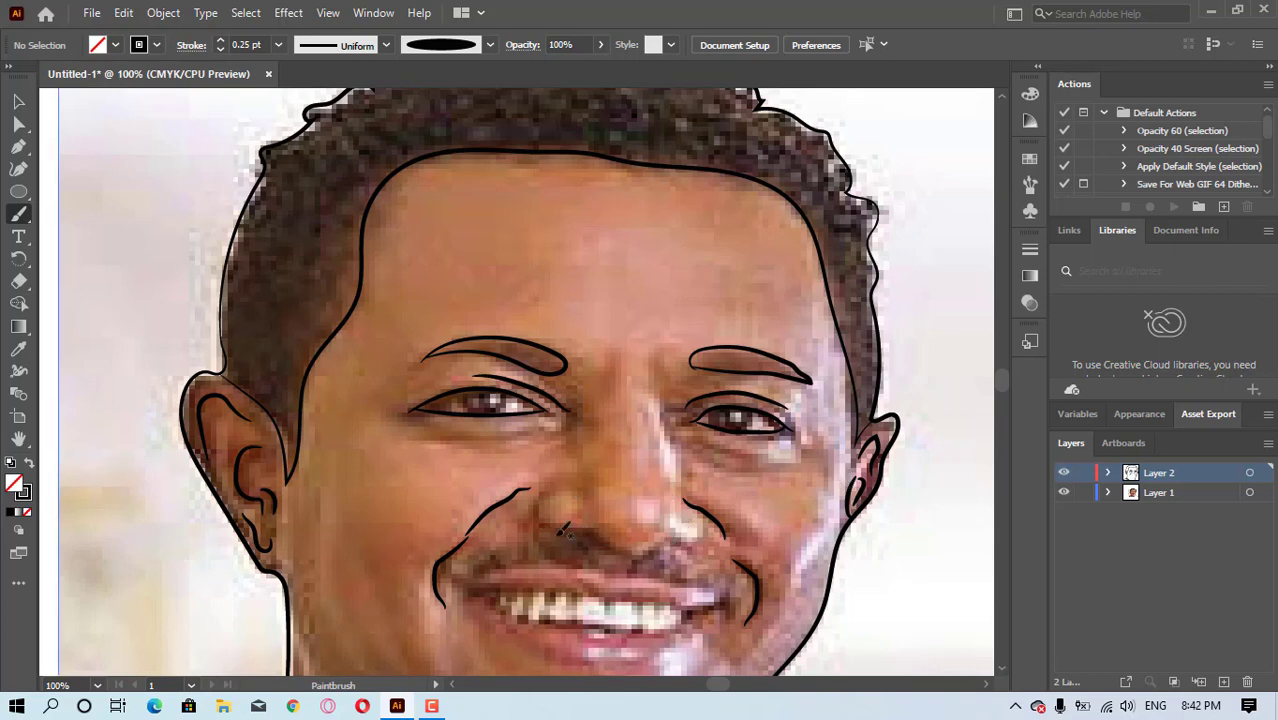
mouse_move(679, 484)
left_mouse_down()
mouse_move(666, 439)
mouse_move(675, 461)
left_mouse_up()
key("ctrl+z")
- Trace the nose's side, nostrils and tip, and draw a curved crease beneath each eye
left_click_drag(684, 540, 696, 540)
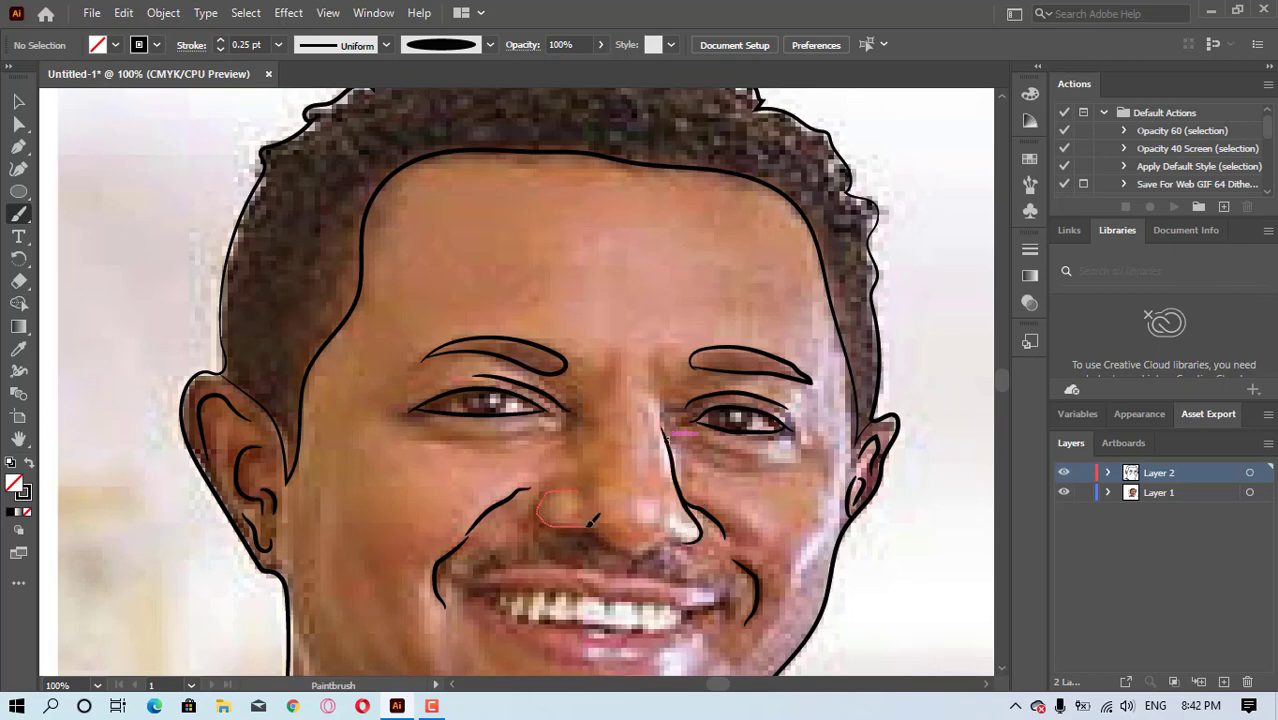
left_click_drag(592, 520, 662, 537)
left_click_drag(430, 440, 534, 431)
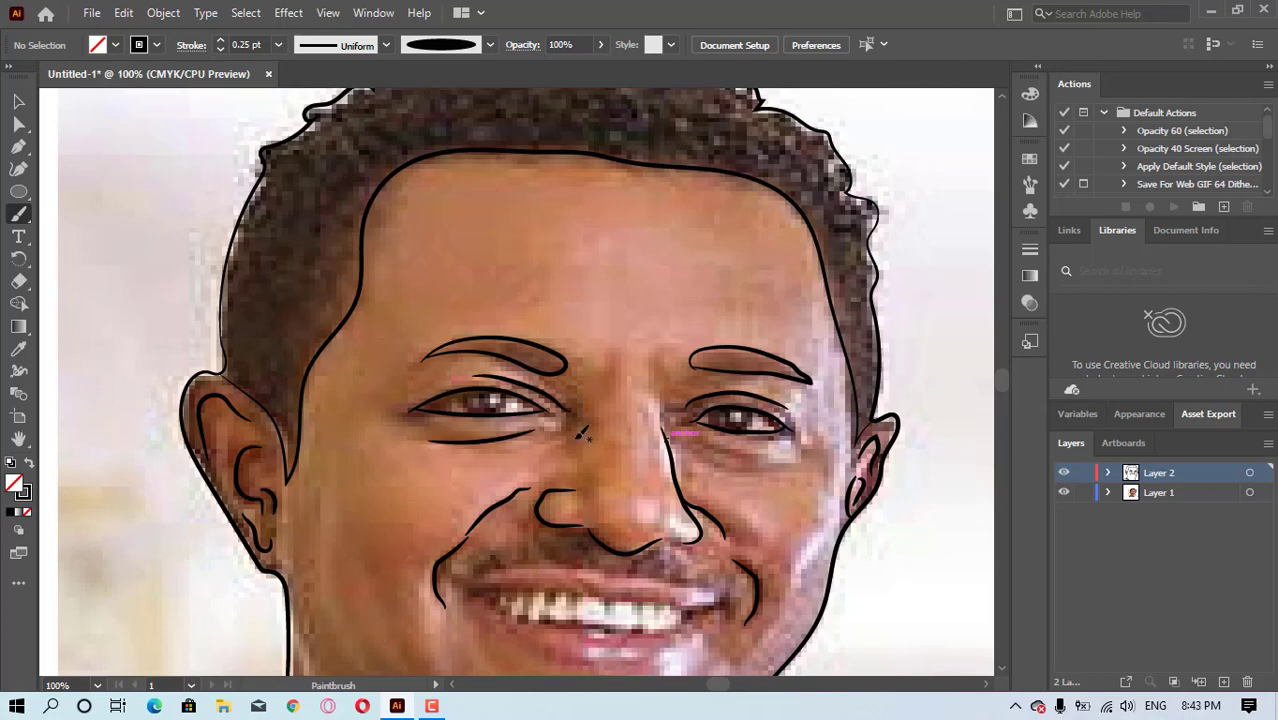
mouse_move(688, 436)
left_mouse_down()
mouse_move(756, 456)
mouse_move(804, 451)
left_mouse_up()
- Trace the jaw and neck crease down to the bottom of the photo and the curved chin contour
left_click_drag(1002, 378, 1002, 384)
mouse_move(297, 390)
left_mouse_down()
mouse_move(304, 408)
mouse_move(492, 529)
mouse_move(605, 586)
left_mouse_up()
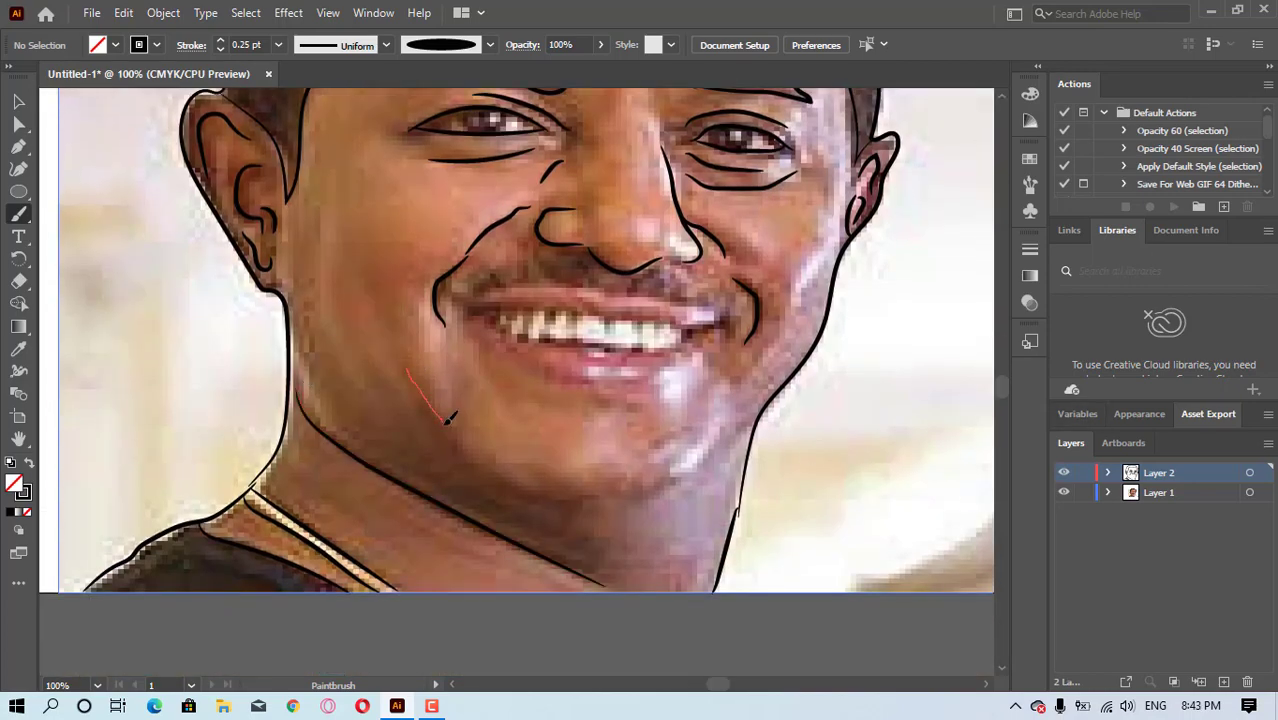
mouse_move(448, 420)
left_mouse_down()
mouse_move(640, 484)
mouse_move(765, 392)
left_mouse_up()
- Draw the iris contours inside both eyes
scroll(783, 386, "up", 3)
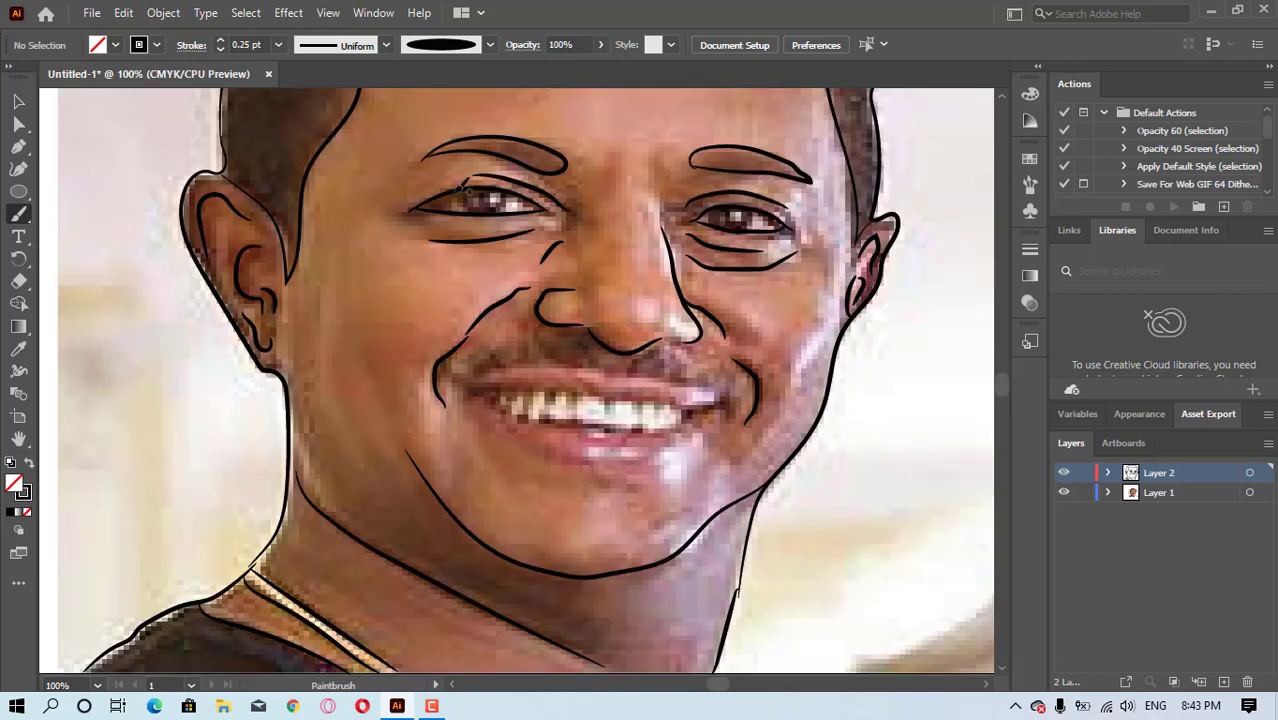
left_click_drag(508, 203, 510, 203)
left_click_drag(762, 206, 763, 206)
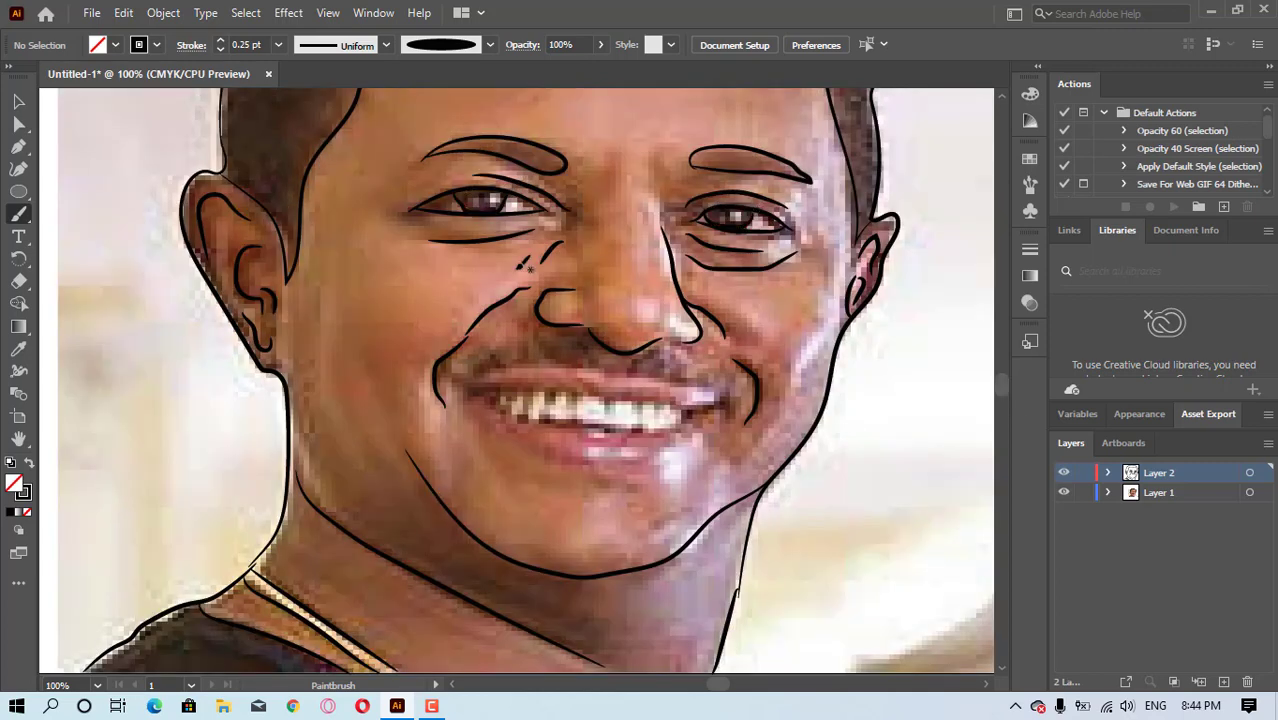
left_click_drag(730, 389, 731, 388)
key("ctrl+z")
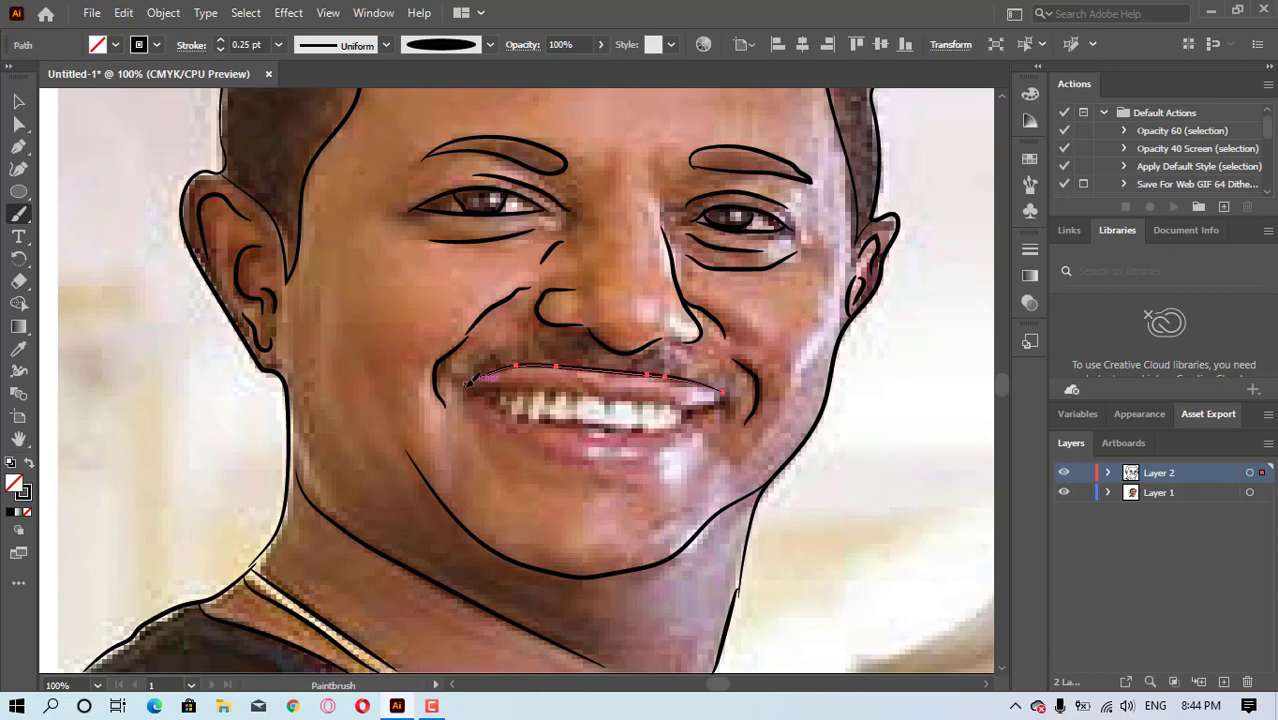
left_click_drag(466, 385, 556, 367)
left_click_drag(694, 373, 735, 388)
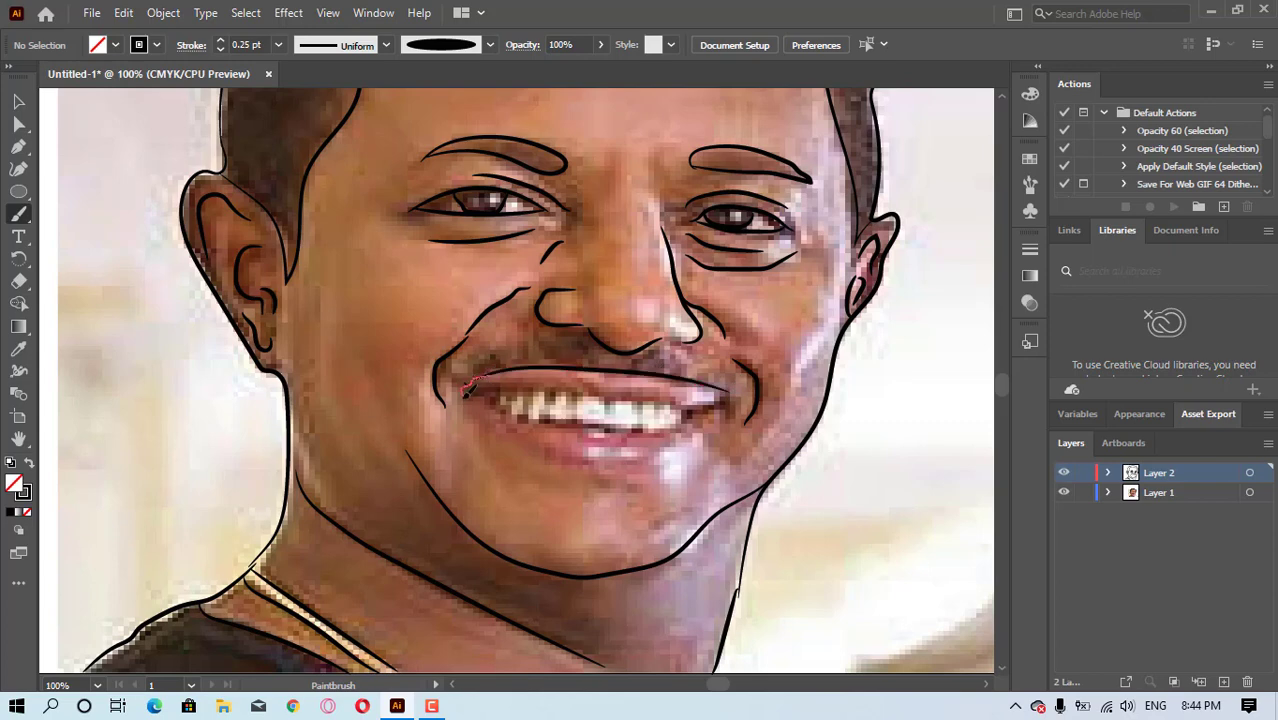
left_click_drag(688, 426, 726, 392)
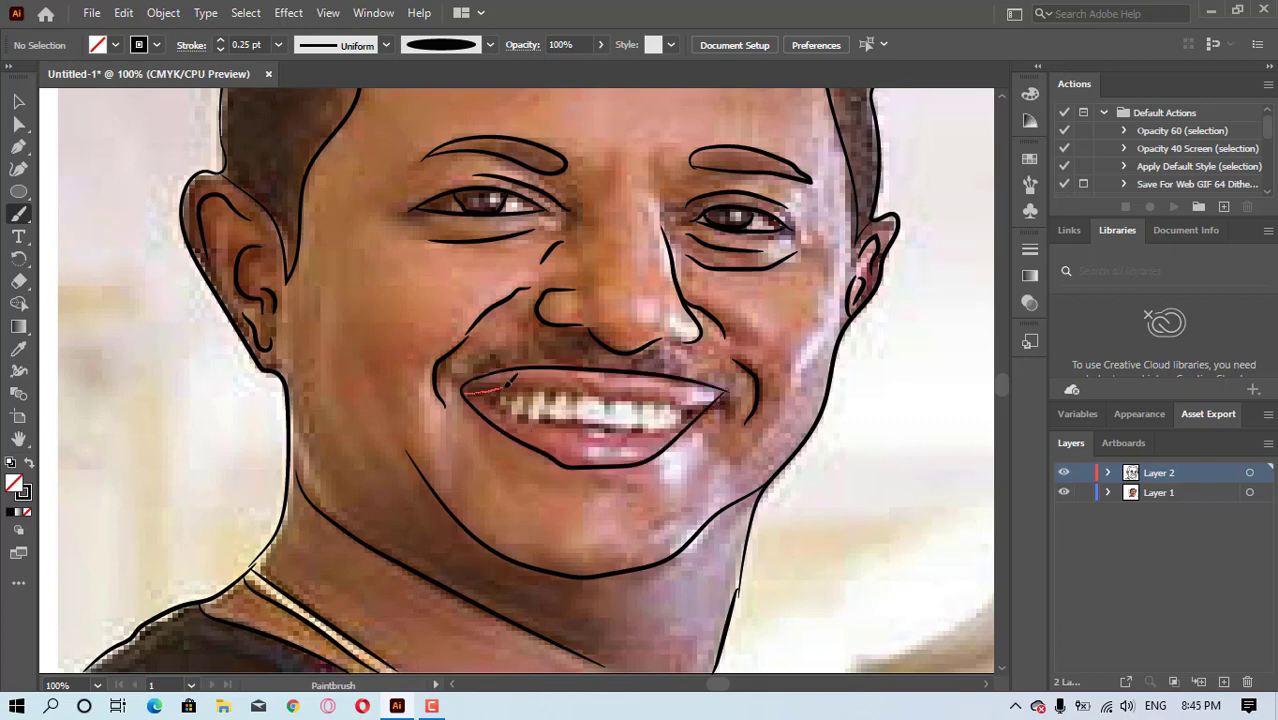
left_click_drag(632, 393, 630, 394)
mouse_move(523, 411)
left_mouse_down()
mouse_move(665, 426)
mouse_move(719, 394)
left_mouse_up()
key("ctrl+z")
key("ctrl+z")
key("ctrl+z")
key("ctrl+z")
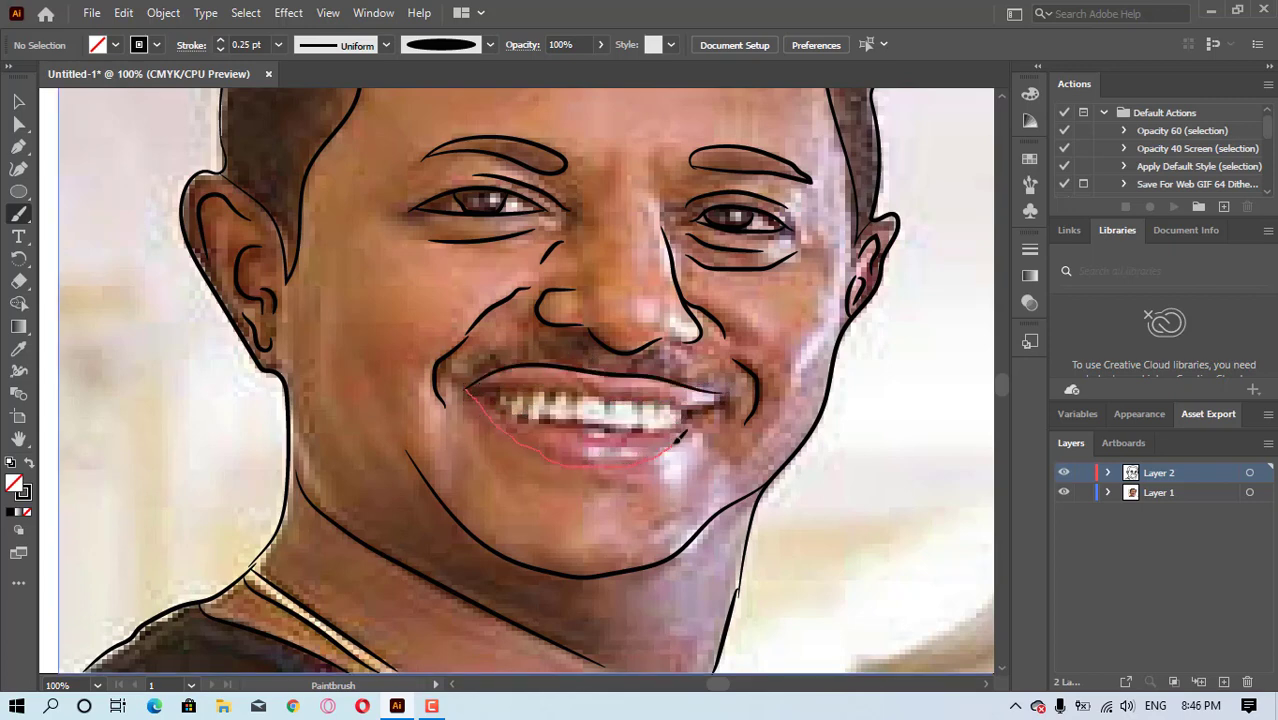
- Trace the lower lip's outline and complete the mouth with the inner lip lines around the teeth
mouse_move(679, 438)
left_mouse_down()
mouse_move(719, 394)
mouse_move(709, 397)
left_mouse_up()
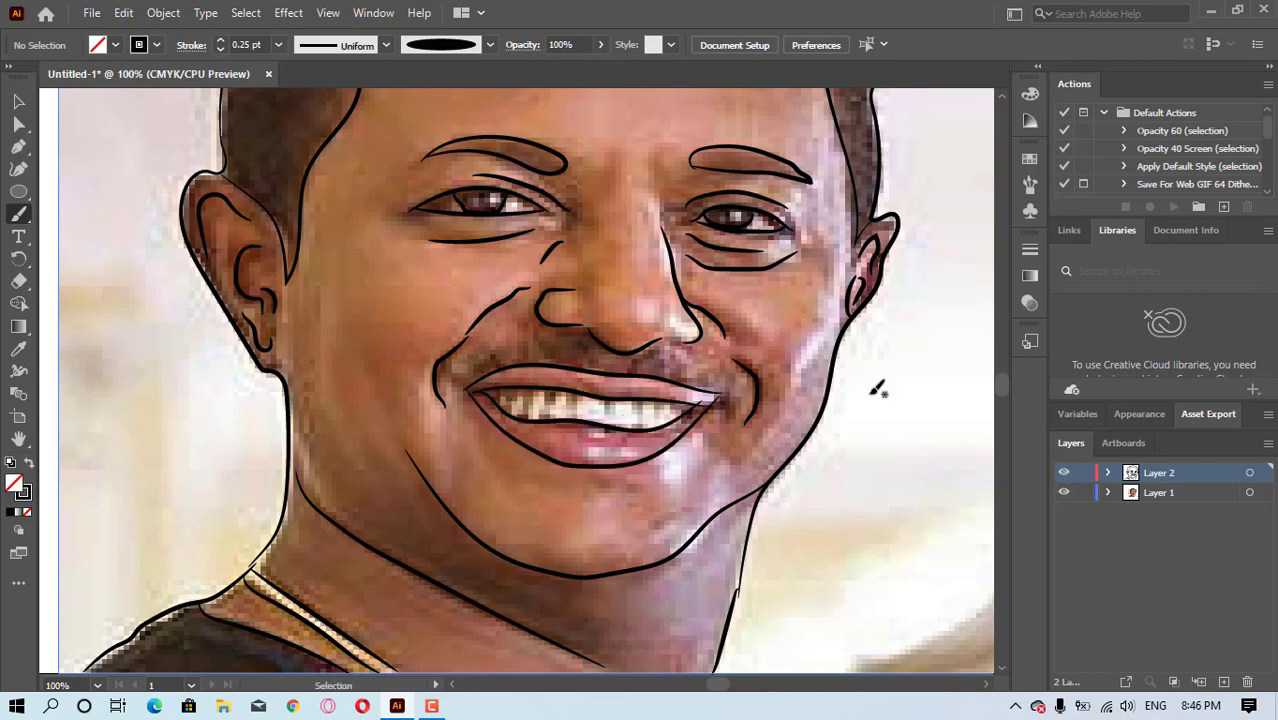
- Undo the lower inner lip line and redraw it along the bottom edge of the teeth to both mouth corners
key("ctrl+z")
left_click_drag(480, 392, 516, 413)
left_click_drag(651, 424, 719, 394)
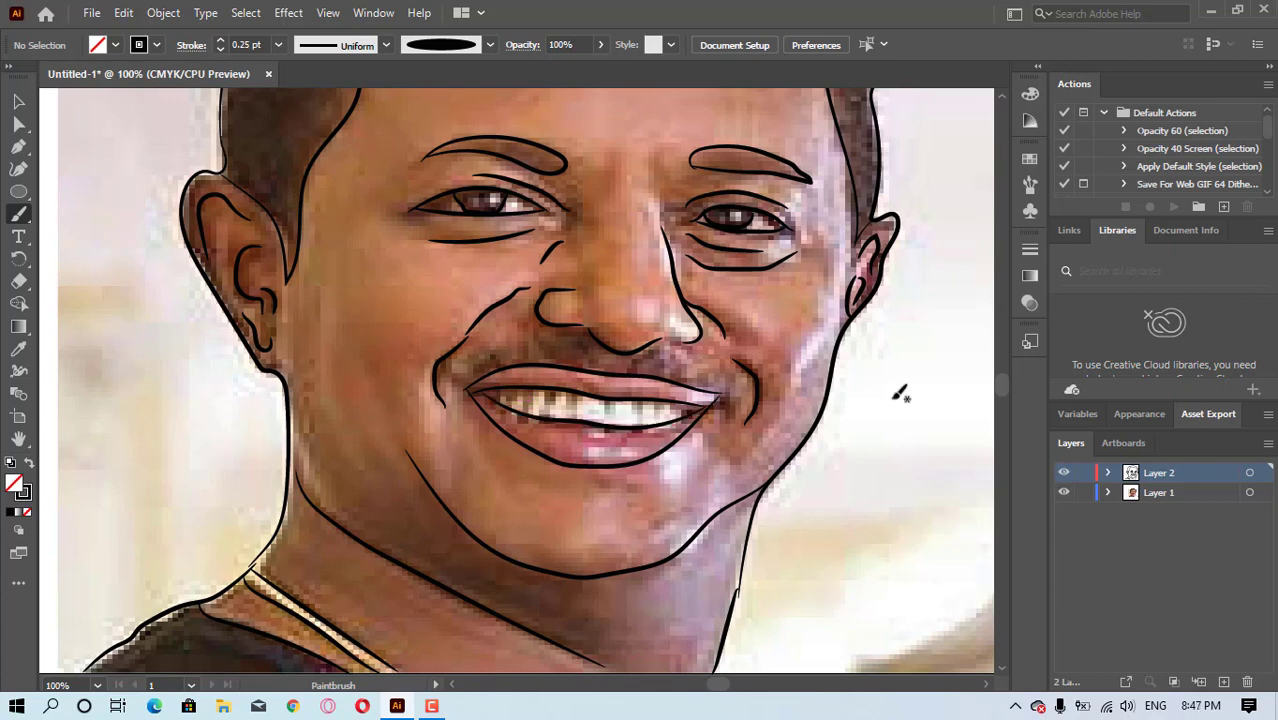
- Draw the moustache between the nose and upper lip as dense, short slanted hair strokes
scroll(941, 262, "up", 2)
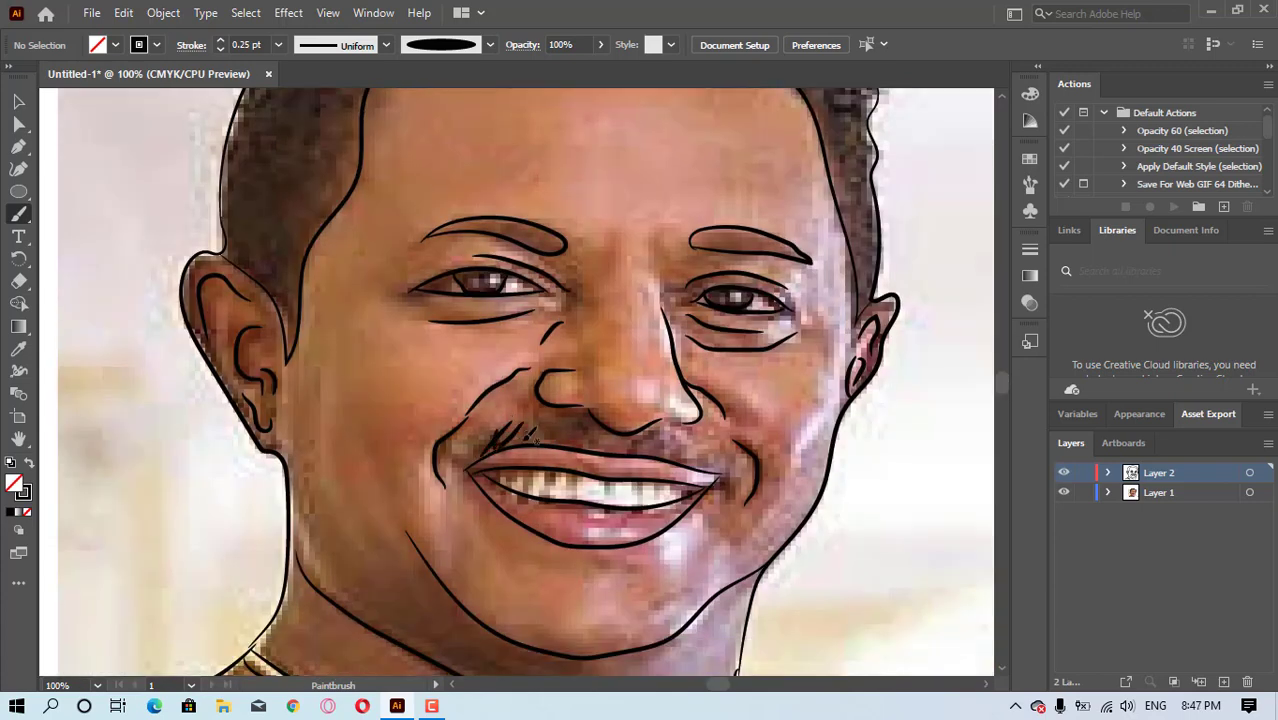
left_click_drag(509, 446, 528, 421)
left_click_drag(527, 444, 554, 417)
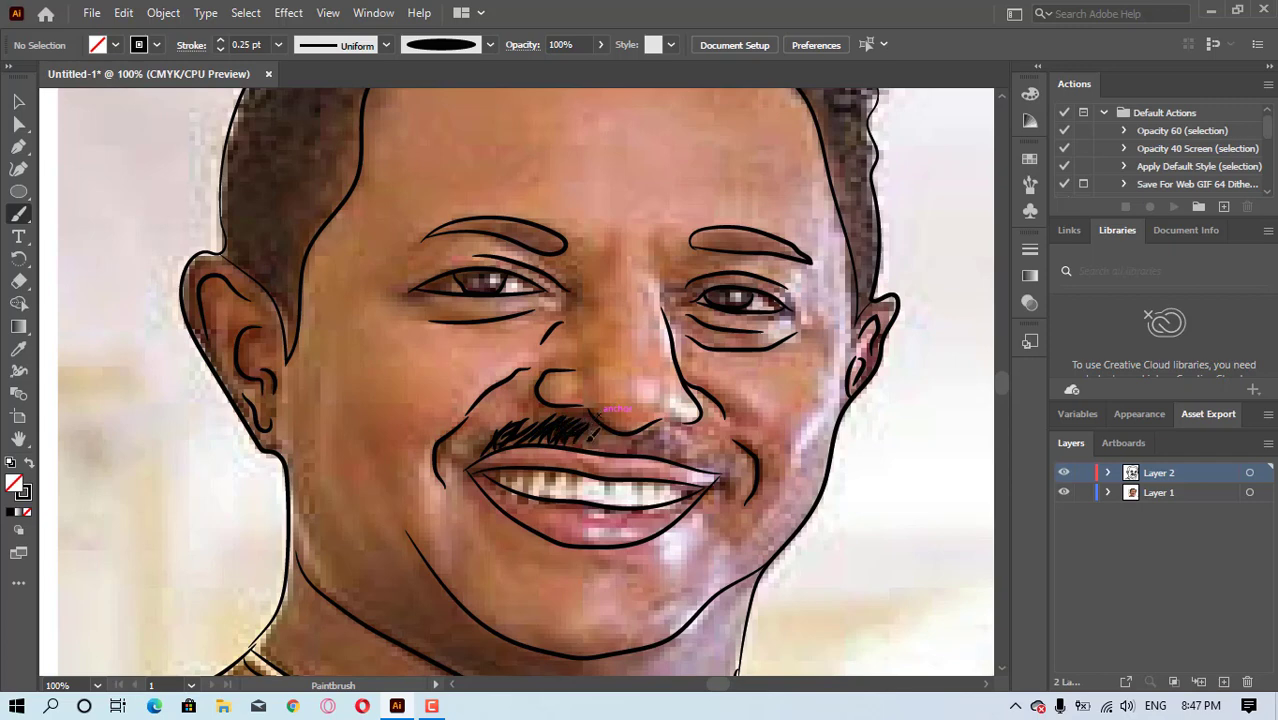
left_click_drag(637, 439, 668, 455)
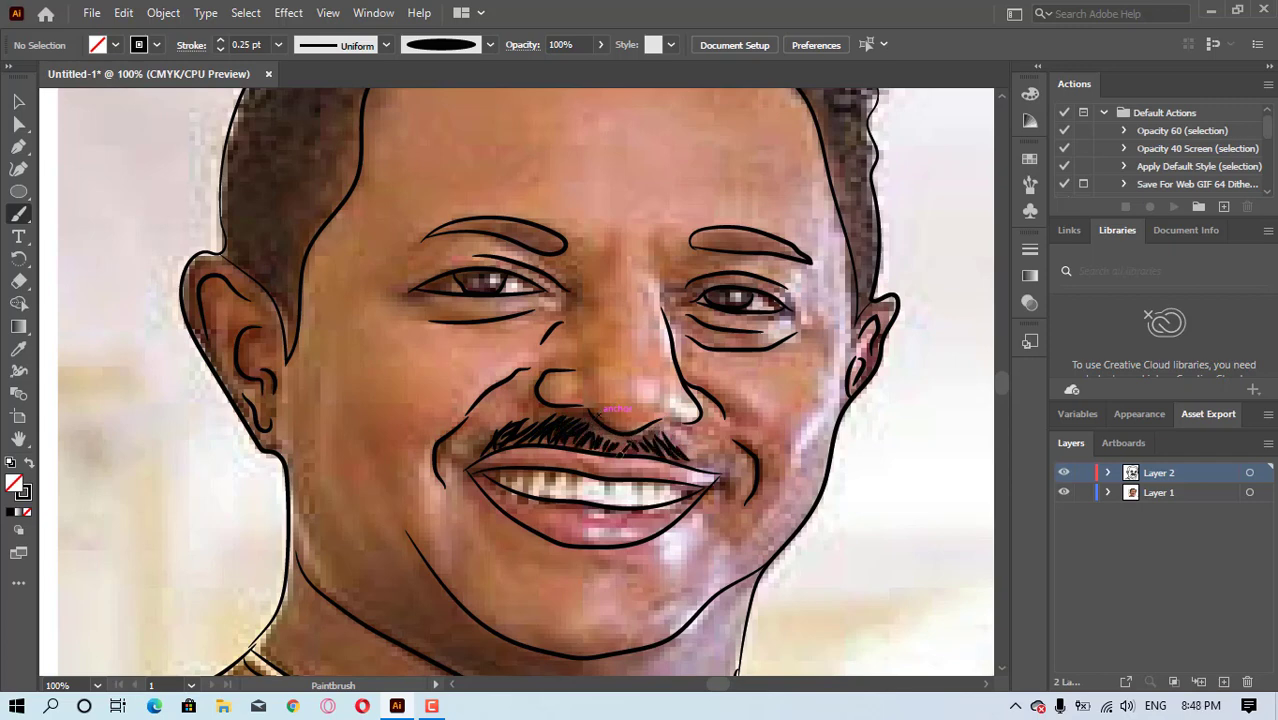
- Delete several excess hair strokes from the left half of the moustache
left_click(19, 102)
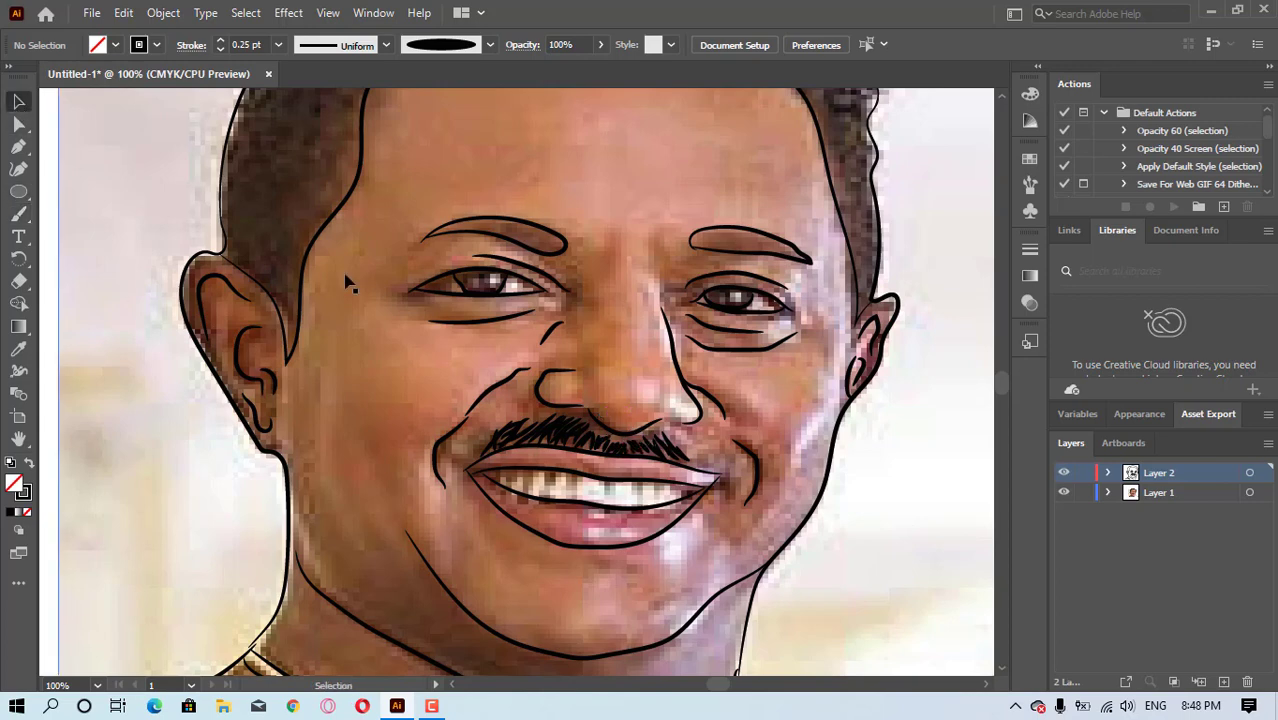
left_click(540, 427)
key("Delete")
left_click(542, 428)
key("Delete")
left_click(502, 434)
key("Delete")
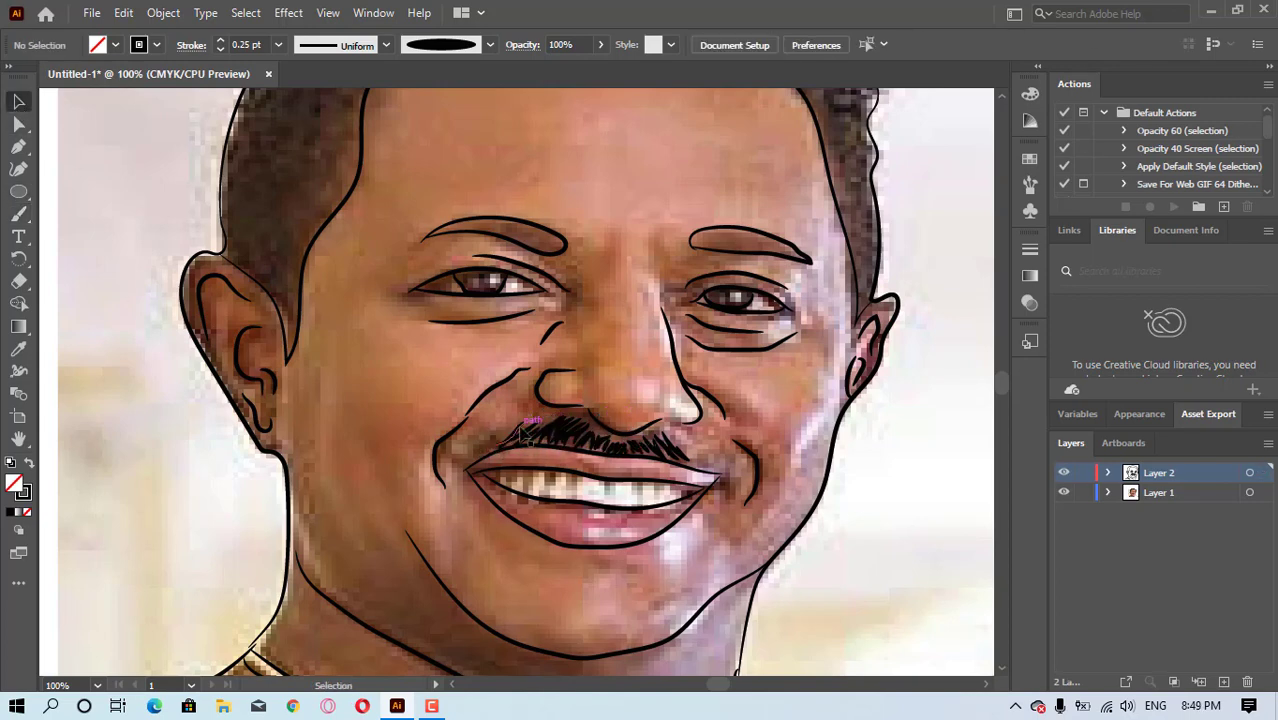
left_click(574, 549)
left_click(19, 214)
left_click_drag(650, 435, 668, 451)
key("ctrl+z")
key("ctrl+z")
key("ctrl+z")
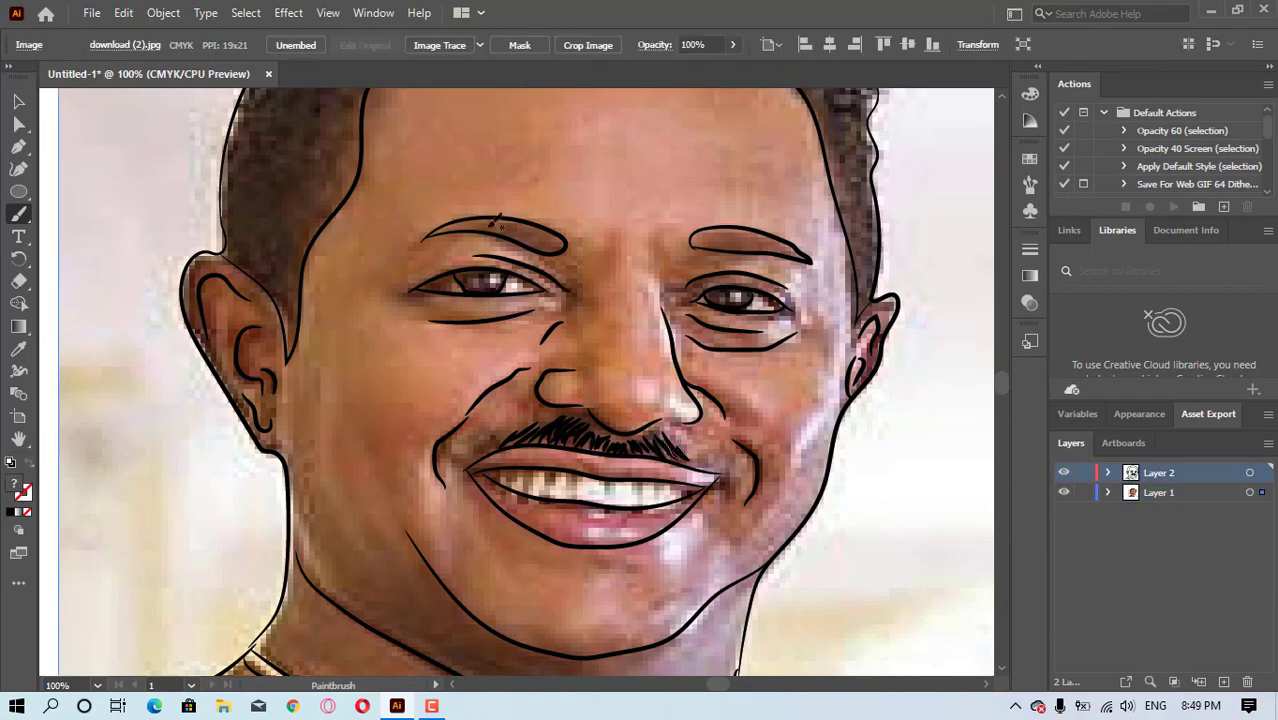
- Set the stroke weight to 0.1 pt and draw thin dividing lines between the teeth
left_click(1064, 493)
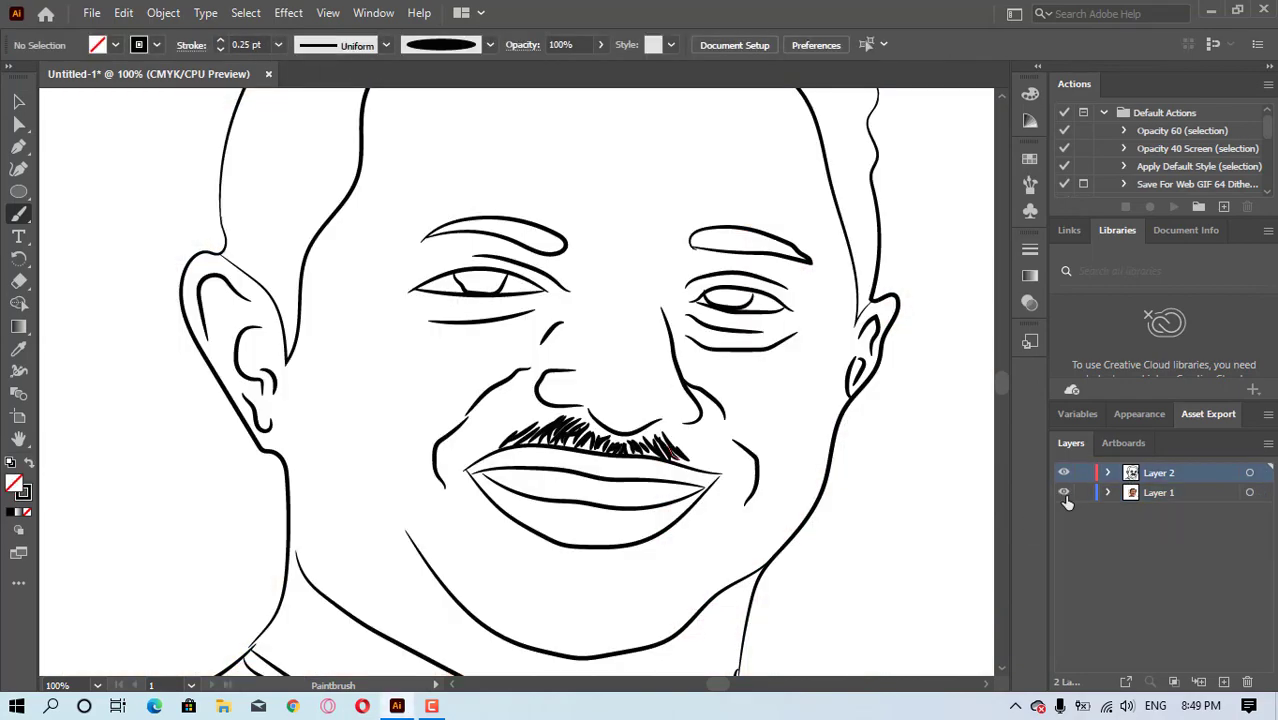
left_click(1064, 493)
scroll(500, 350, "up", 1)
type("0.1")
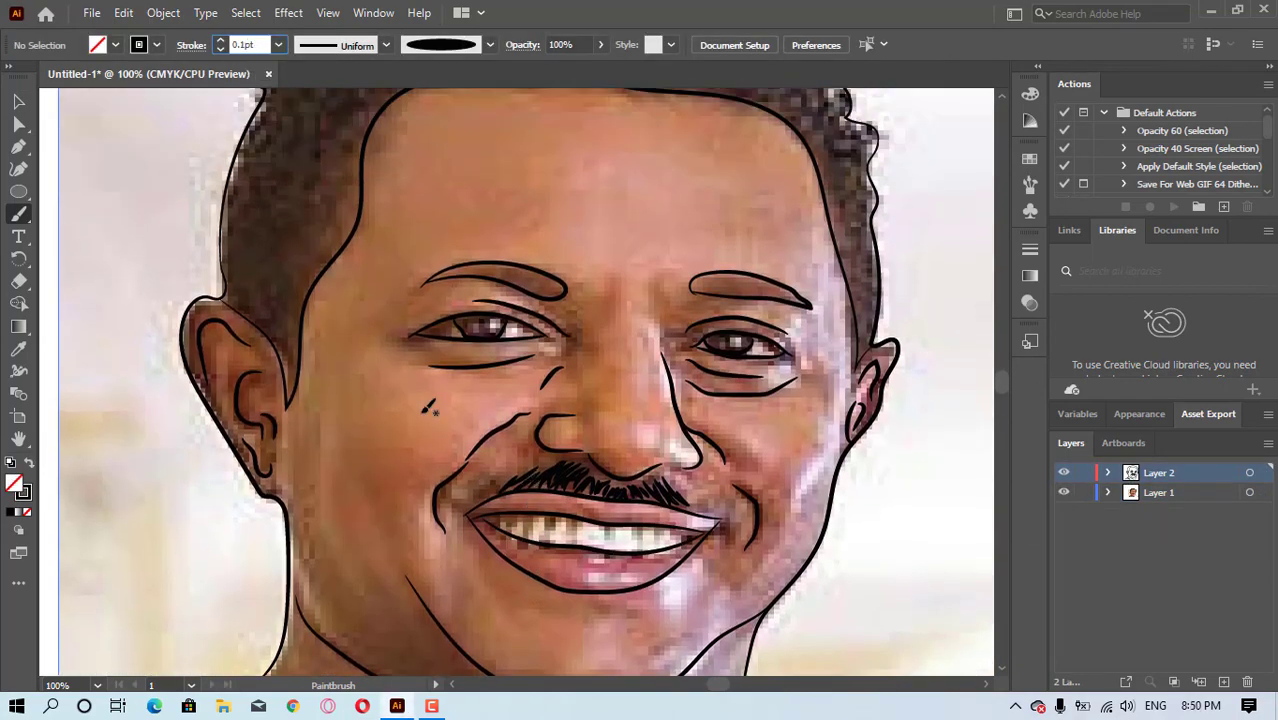
key("Return")
left_click_drag(608, 528, 606, 525)
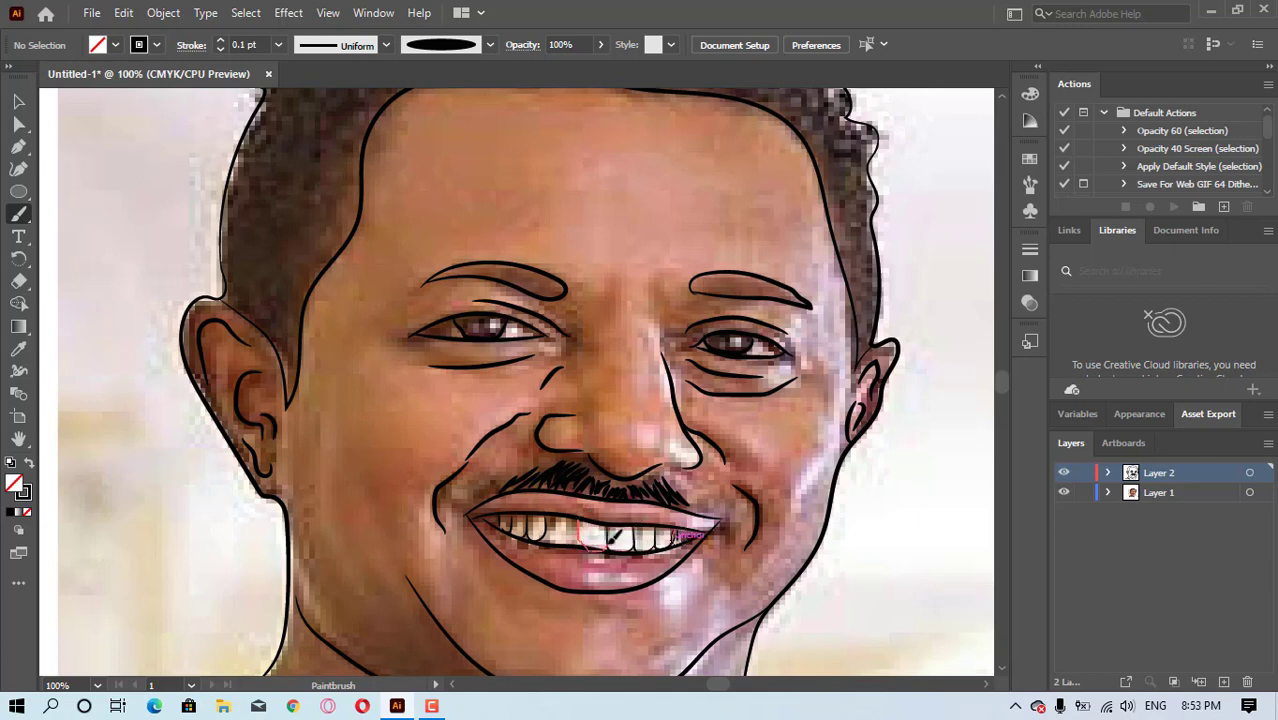
left_click_drag(558, 541, 577, 526)
left_click(19, 102)
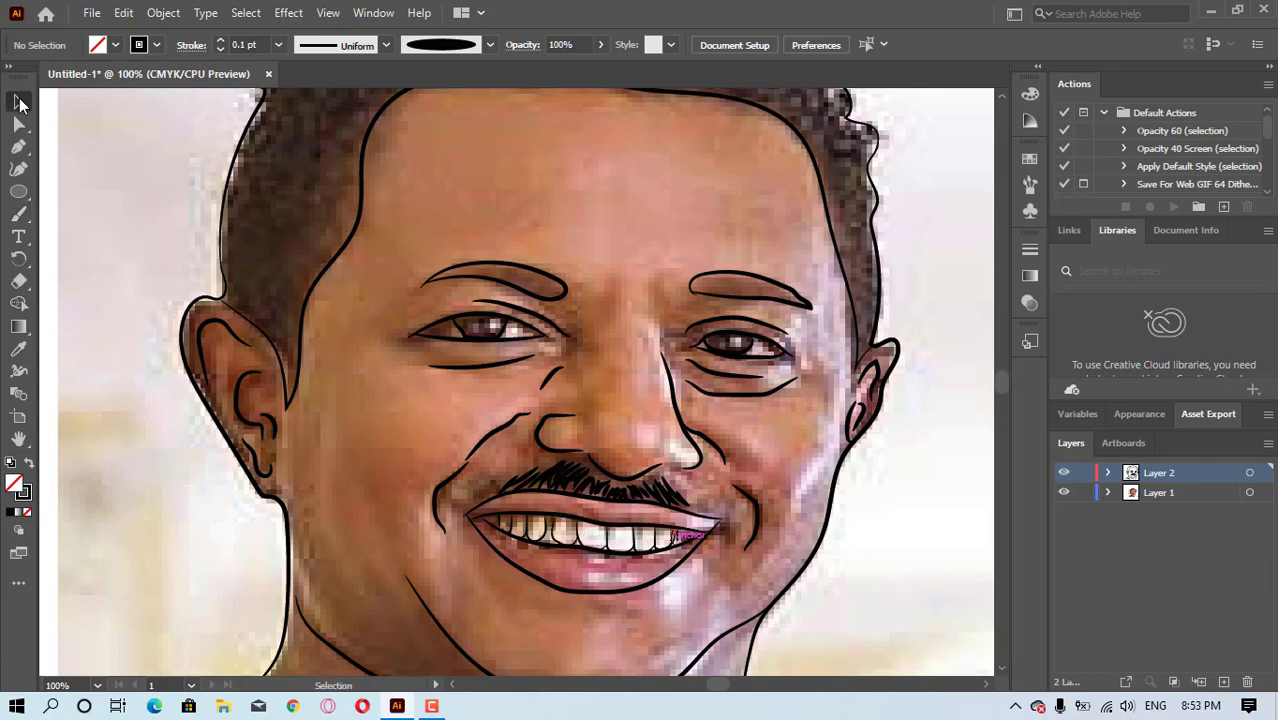
left_click(576, 530)
left_click(48, 330)
left_click(19, 214)
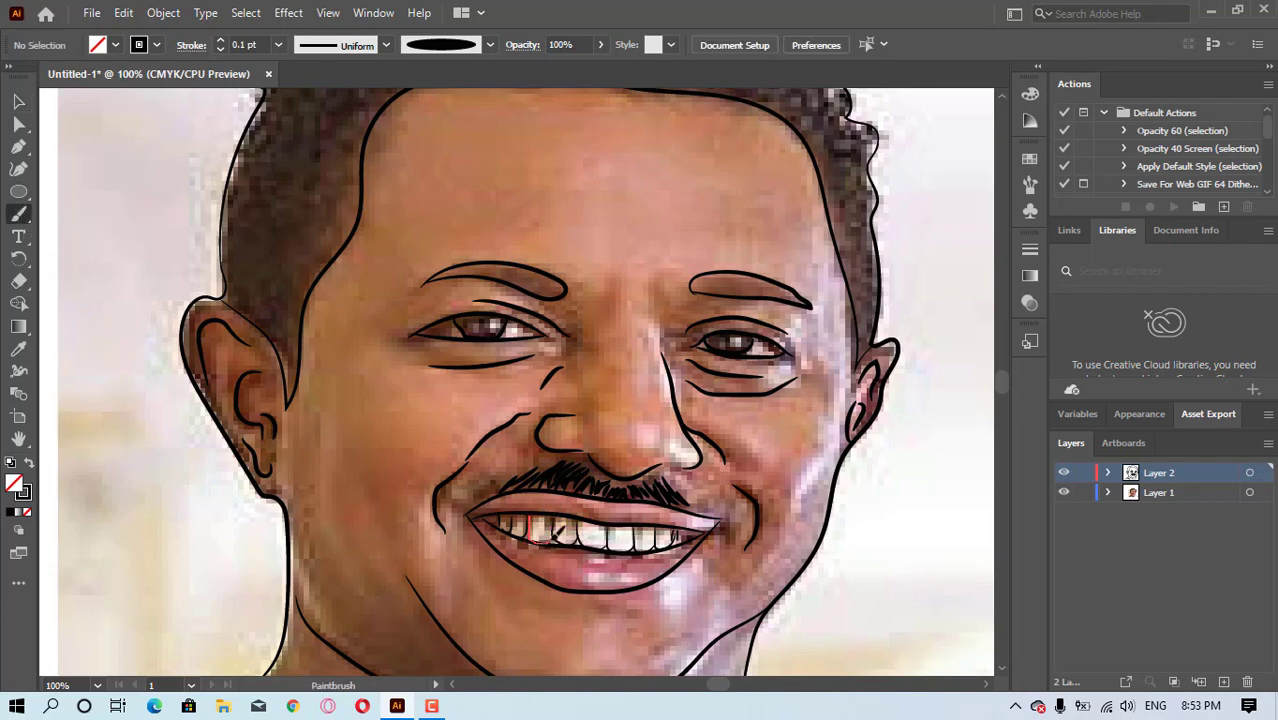
- Fill the iris and the eyebrow on the photo's left side solid black with the Blob Brush
left_click_drag(19, 439, 88, 457)
left_click(492, 313)
left_click(492, 313)
left_click(492, 313)
left_click(492, 313)
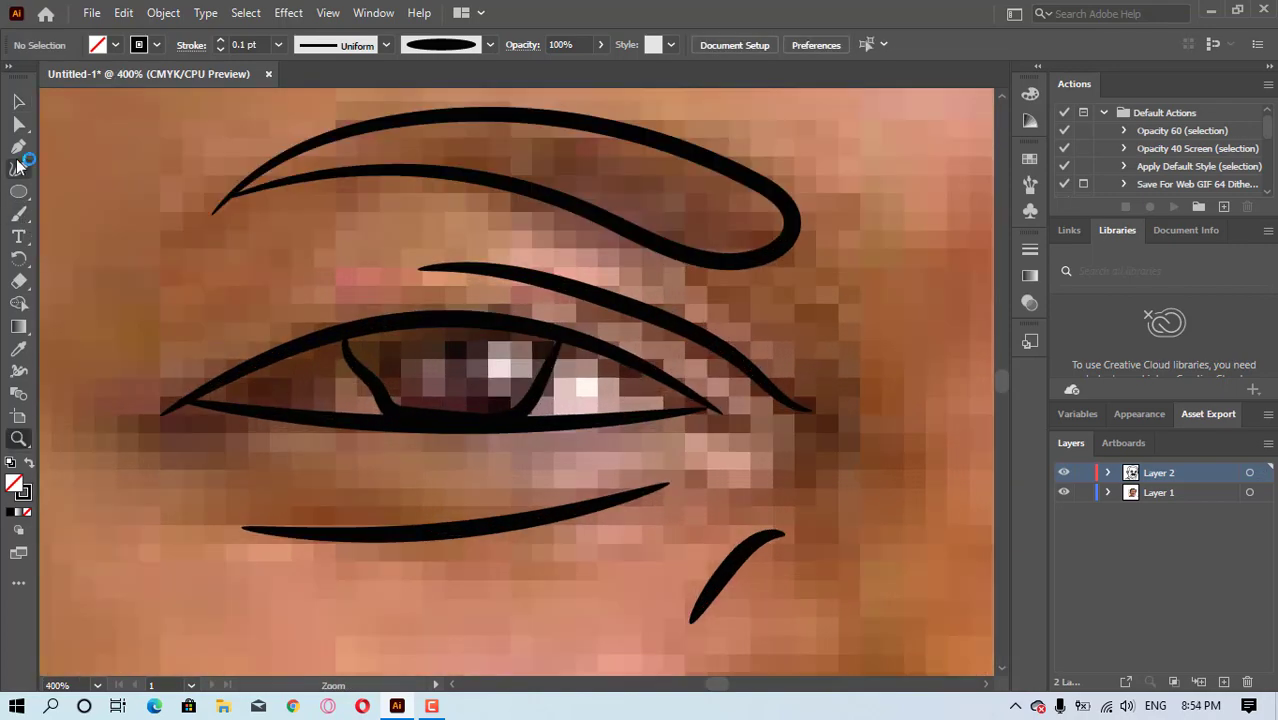
left_click_drag(19, 214, 88, 232)
key("bracketright")
key("bracketright")
mouse_move(453, 360)
left_mouse_down()
mouse_move(428, 365)
mouse_move(491, 371)
mouse_move(379, 349)
mouse_move(536, 349)
left_mouse_up()
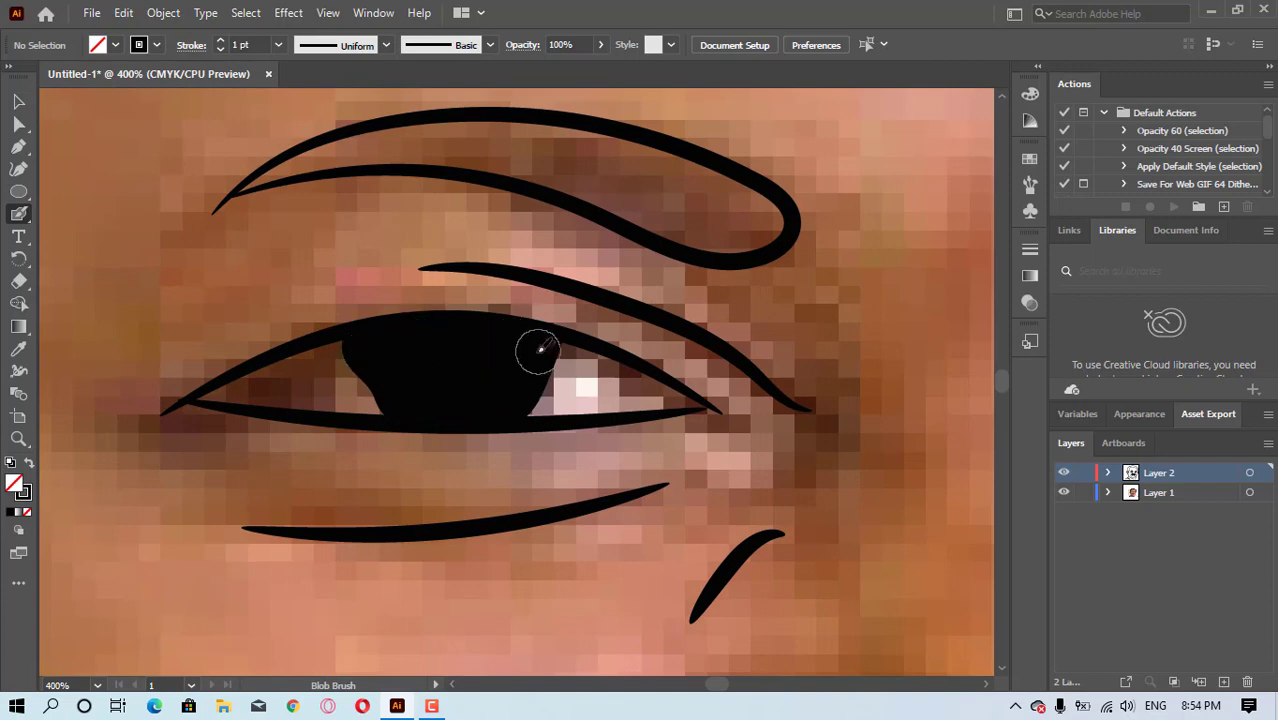
mouse_move(395, 146)
left_mouse_down()
mouse_move(690, 222)
mouse_move(698, 178)
mouse_move(510, 138)
mouse_move(342, 143)
mouse_move(279, 175)
left_mouse_up()
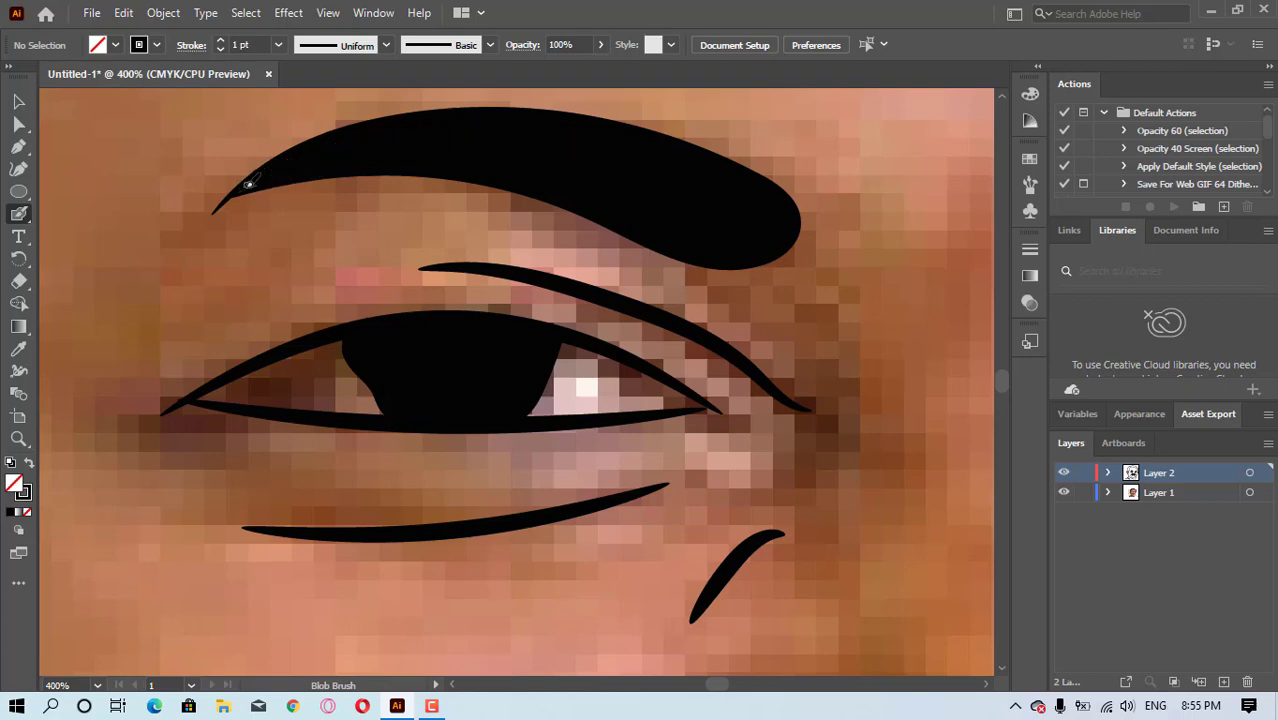
- Remove the iris contour on the photo's right side, paint a solid black iris in its place and fill the eyebrow above it
left_click(986, 685)
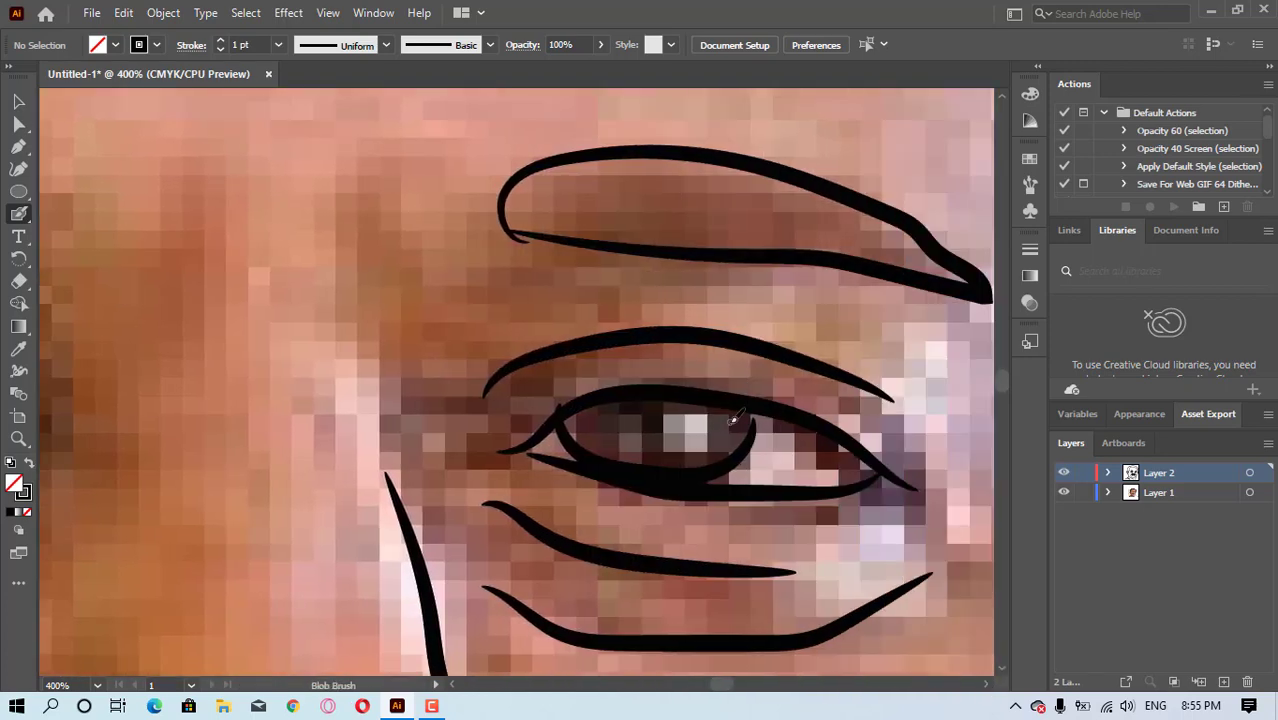
left_click(19, 104)
left_click(640, 476)
key("ctrl+shift+a")
left_click(18, 213)
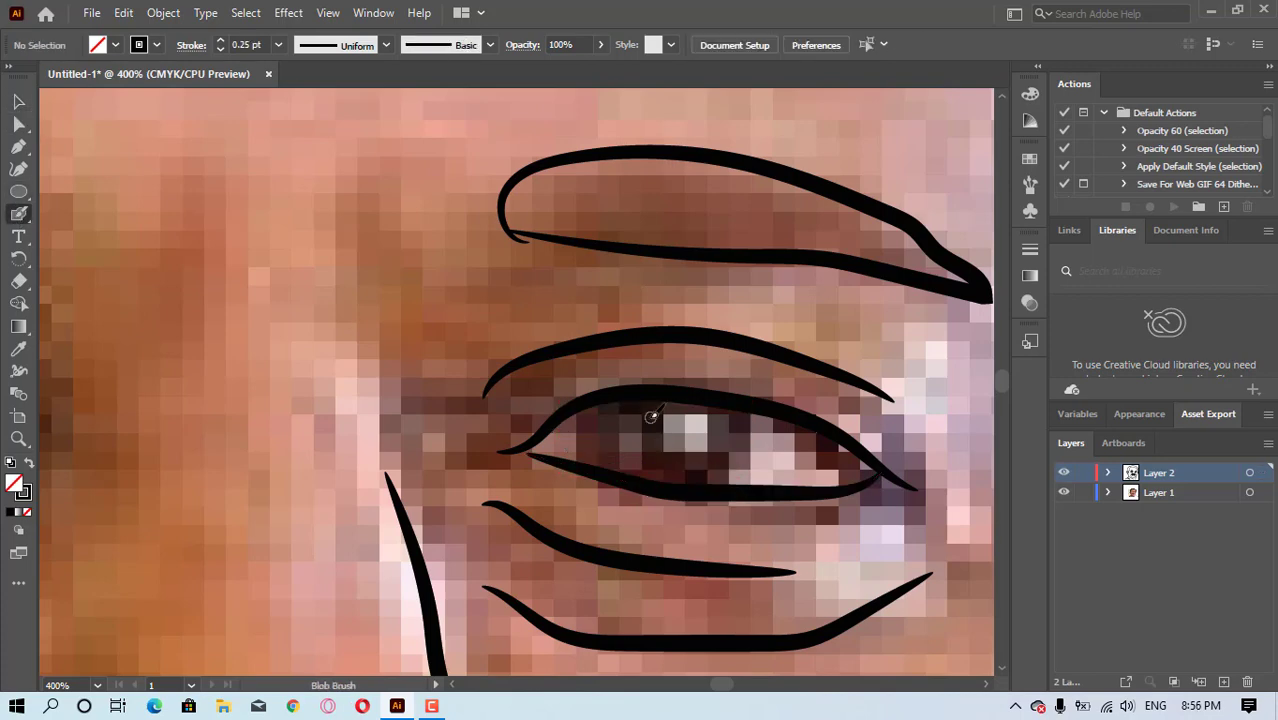
mouse_move(687, 435)
left_mouse_down()
mouse_move(656, 419)
mouse_move(660, 448)
left_mouse_up()
mouse_move(730, 205)
left_mouse_down()
mouse_move(528, 177)
mouse_move(622, 205)
mouse_move(856, 214)
mouse_move(963, 279)
left_mouse_up()
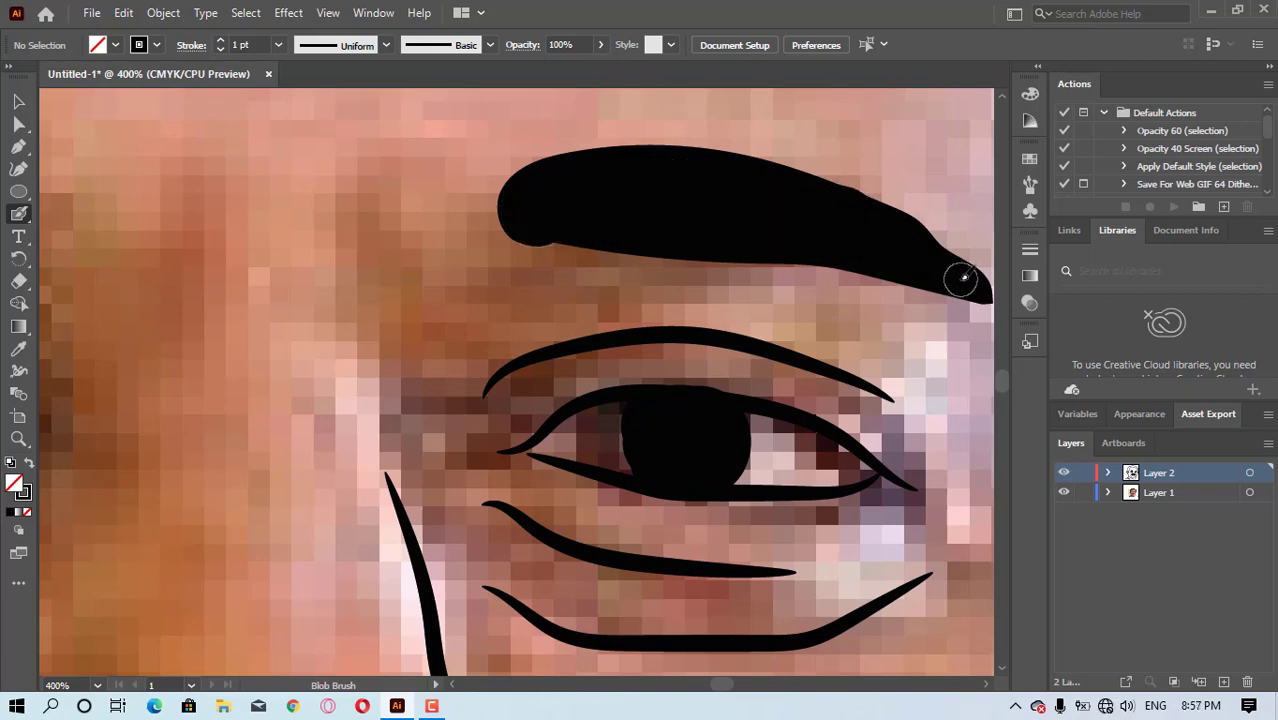
- Paint the wide hair area above the ear on the photo's left side black with a much larger Blob Brush
key("z")
left_click(541, 265, "alt")
left_click(541, 265, "alt")
left_click(337, 290, "alt")
left_click(337, 290, "alt")
double_click(392, 448)
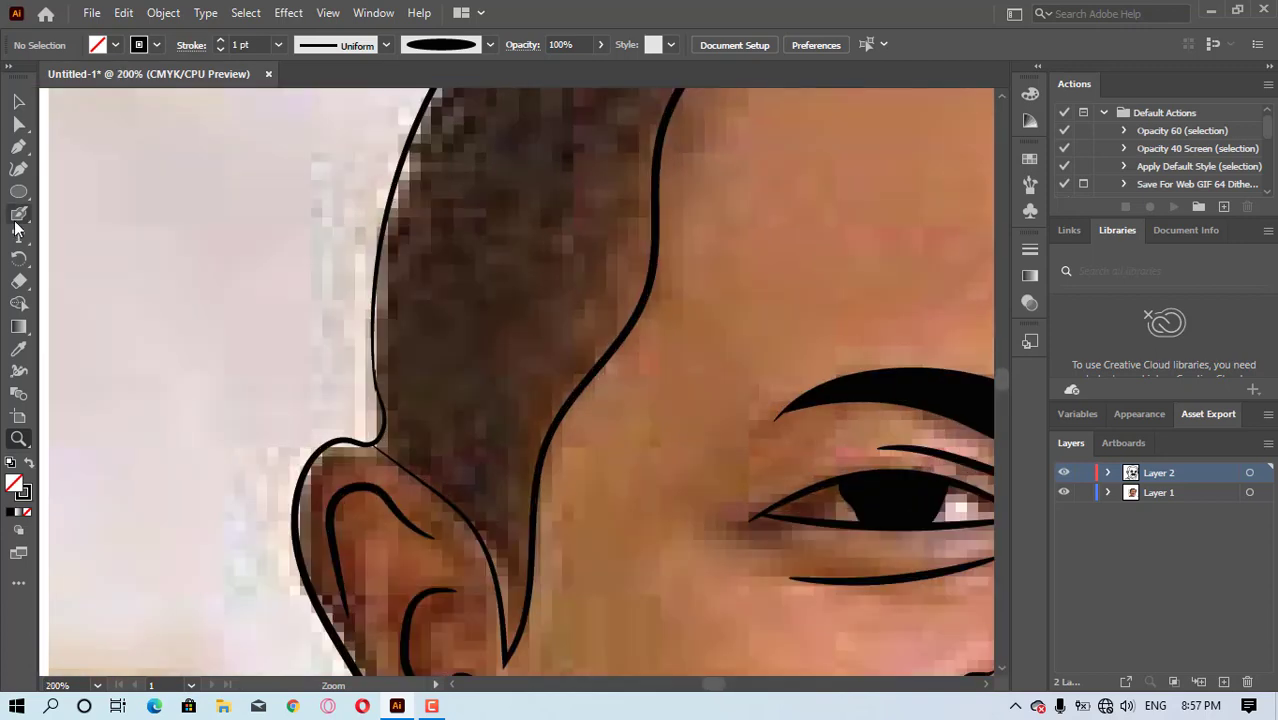
left_click(19, 215)
key("bracketright")
key("bracketright")
key("bracketright")
key("bracketright")
key("bracketright")
key("bracketright")
mouse_move(467, 312)
left_mouse_down()
mouse_move(482, 322)
mouse_move(459, 225)
mouse_move(451, 354)
mouse_move(540, 322)
mouse_move(579, 211)
mouse_move(485, 177)
mouse_move(465, 411)
mouse_move(490, 352)
left_mouse_up()
- Fill the narrow sideburn and the hair edge beside the same ear black with a smaller brush
key("[")
key("[")
key("[")
key("[")
mouse_move(491, 420)
left_mouse_down()
mouse_move(475, 502)
mouse_move(500, 582)
mouse_move(520, 470)
mouse_move(514, 602)
left_mouse_up()
left_click_drag(392, 444, 388, 392)
- Paint along the inside of the hair outline and the forehead hairline at the head's upper left with black strokes
scroll(410, 560, "up", 5)
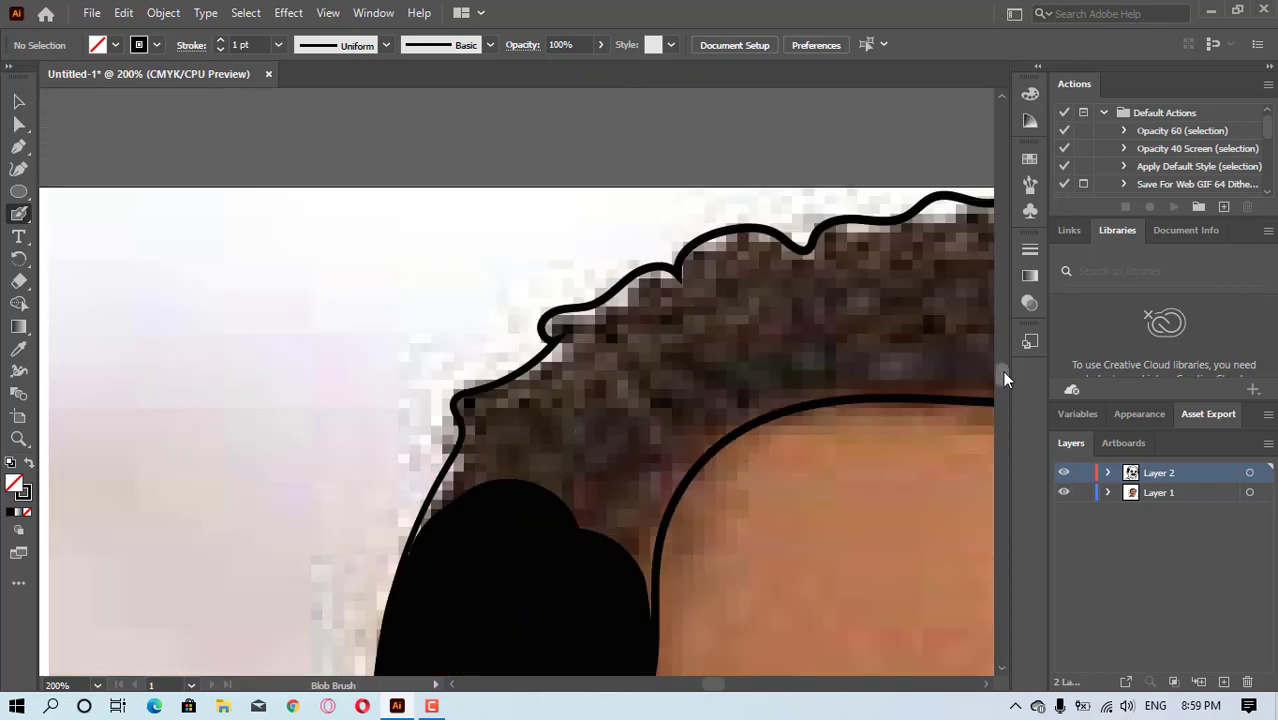
mouse_move(454, 484)
left_mouse_down()
mouse_move(471, 424)
mouse_move(563, 346)
left_mouse_up()
mouse_move(499, 418)
left_mouse_down()
mouse_move(482, 412)
mouse_move(566, 316)
mouse_move(640, 294)
left_mouse_up()
mouse_move(633, 599)
left_mouse_down()
mouse_move(662, 513)
mouse_move(745, 415)
left_mouse_up()
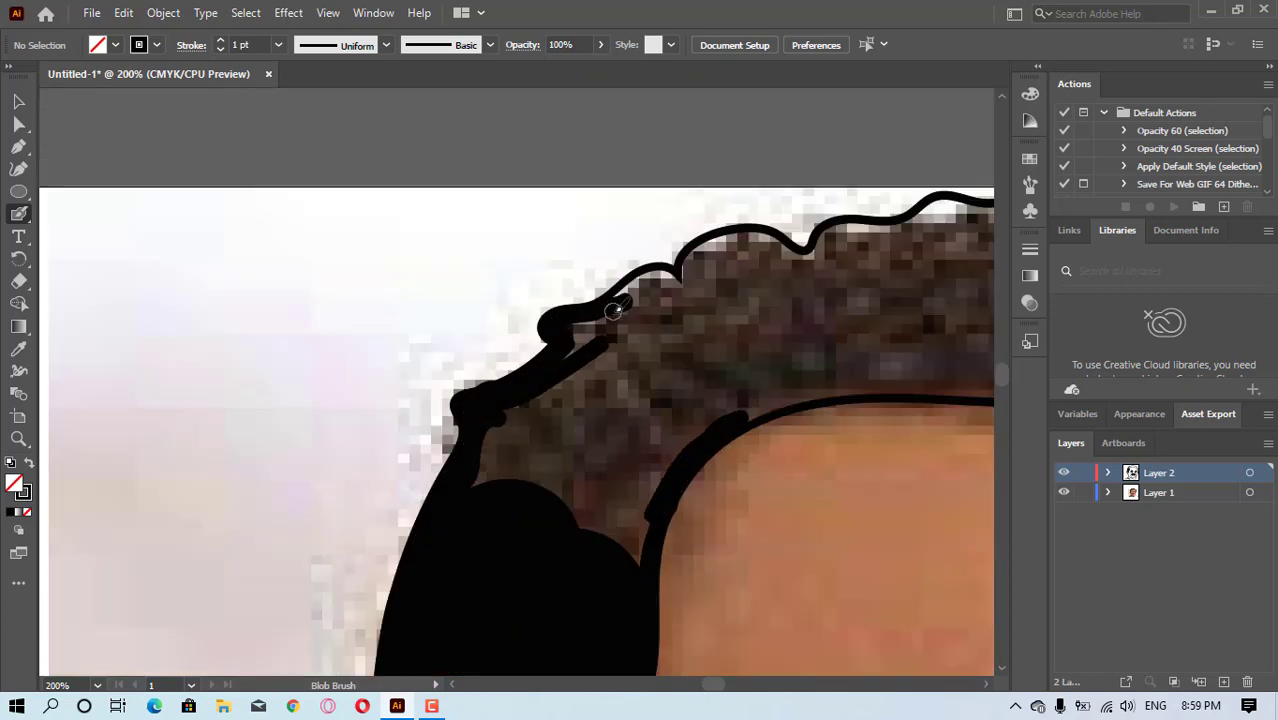
mouse_move(612, 308)
left_mouse_down()
mouse_move(692, 266)
mouse_move(830, 240)
left_mouse_up()
- Enlarge the Blob Brush and fill the hair between the upper-left outline and the forehead hairline black
key("]")
key("]")
key("]")
key("]")
key("]")
key("]")
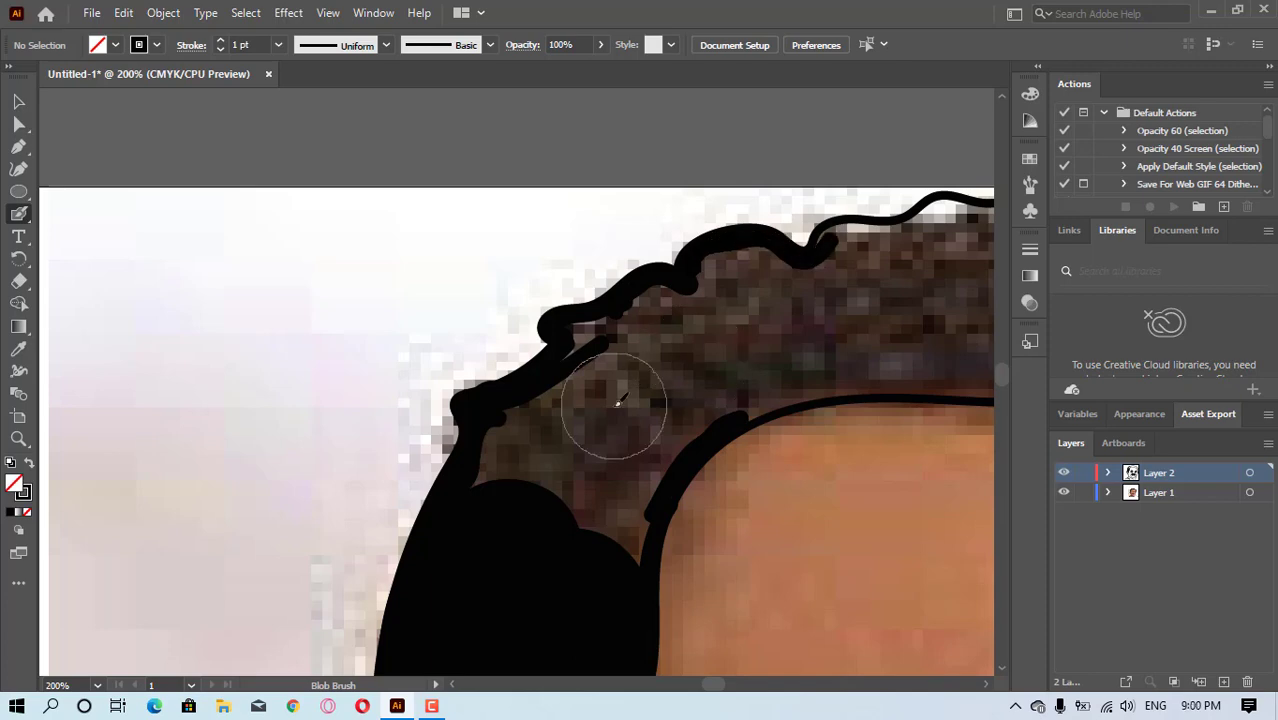
mouse_move(608, 402)
left_mouse_down()
mouse_move(662, 345)
mouse_move(701, 339)
left_mouse_up()
mouse_move(585, 606)
left_mouse_down()
mouse_move(670, 416)
mouse_move(809, 345)
left_mouse_up()
mouse_move(702, 353)
left_mouse_down()
mouse_move(759, 291)
mouse_move(880, 338)
left_mouse_up()
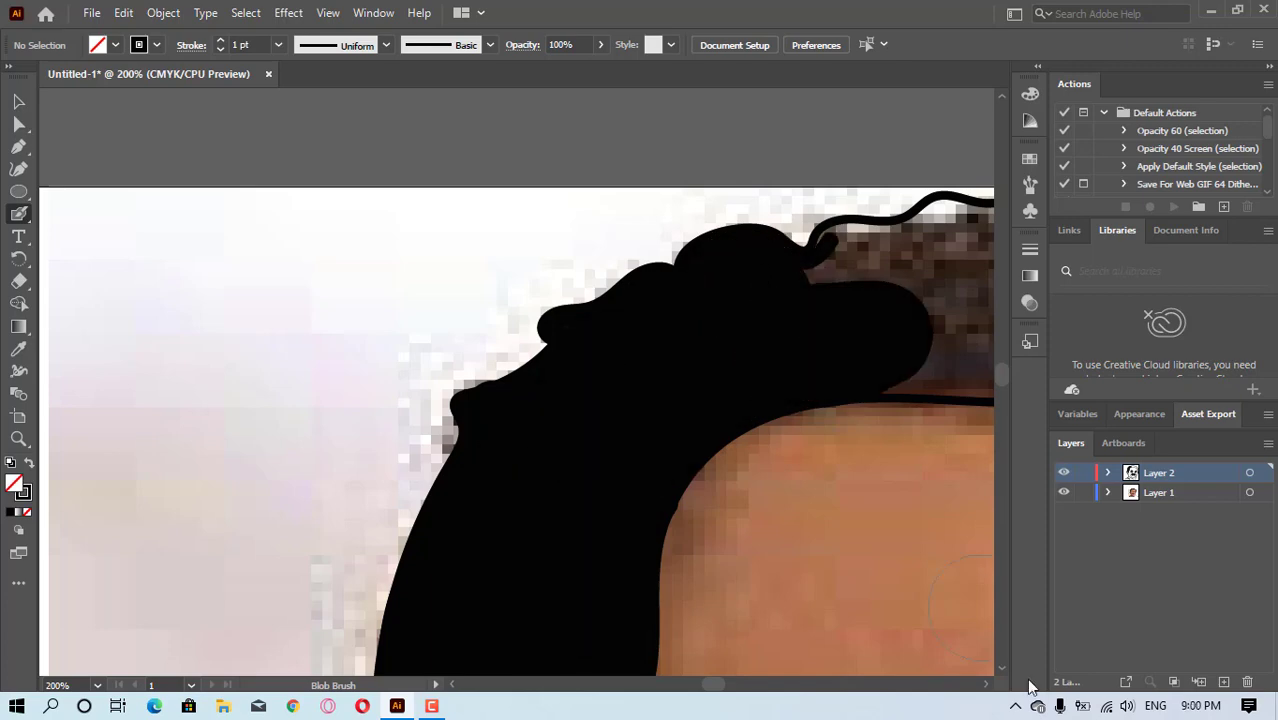
- Fill the hair across the top of the head black between the wavy outline and the hairline
left_click(986, 685)
left_click(986, 685)
left_click_drag(288, 288, 747, 319)
left_click_drag(789, 370, 424, 327)
mouse_move(332, 346)
left_mouse_down()
mouse_move(528, 361)
mouse_move(361, 346)
mouse_move(562, 343)
left_mouse_up()
key("ctrl+z")
mouse_move(294, 271)
left_mouse_down()
mouse_move(471, 241)
mouse_move(847, 296)
mouse_move(610, 352)
mouse_move(890, 404)
left_mouse_up()
- Fill the hair on the photo's right side black from the upper curve down to the sideburn tip at the ear
left_click(986, 685)
mouse_move(592, 375)
left_mouse_down()
mouse_move(669, 446)
mouse_move(709, 514)
left_mouse_up()
mouse_move(590, 369)
left_mouse_down()
mouse_move(668, 428)
mouse_move(686, 388)
mouse_move(712, 400)
mouse_move(724, 491)
mouse_move(787, 522)
mouse_move(747, 571)
left_mouse_up()
scroll(959, 533, "down", 5)
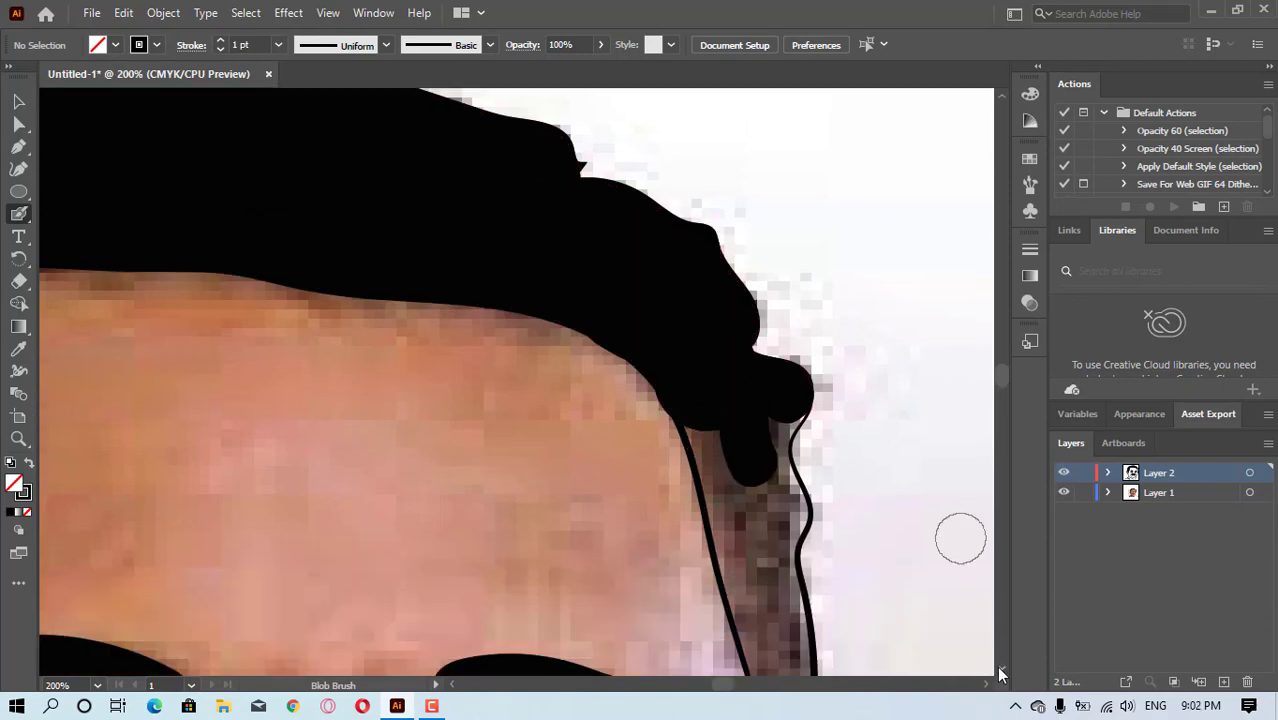
mouse_move(735, 272)
left_mouse_down()
mouse_move(790, 185)
mouse_move(771, 354)
left_mouse_up()
mouse_move(752, 360)
left_mouse_down()
mouse_move(777, 452)
mouse_move(793, 433)
mouse_move(771, 237)
left_mouse_up()
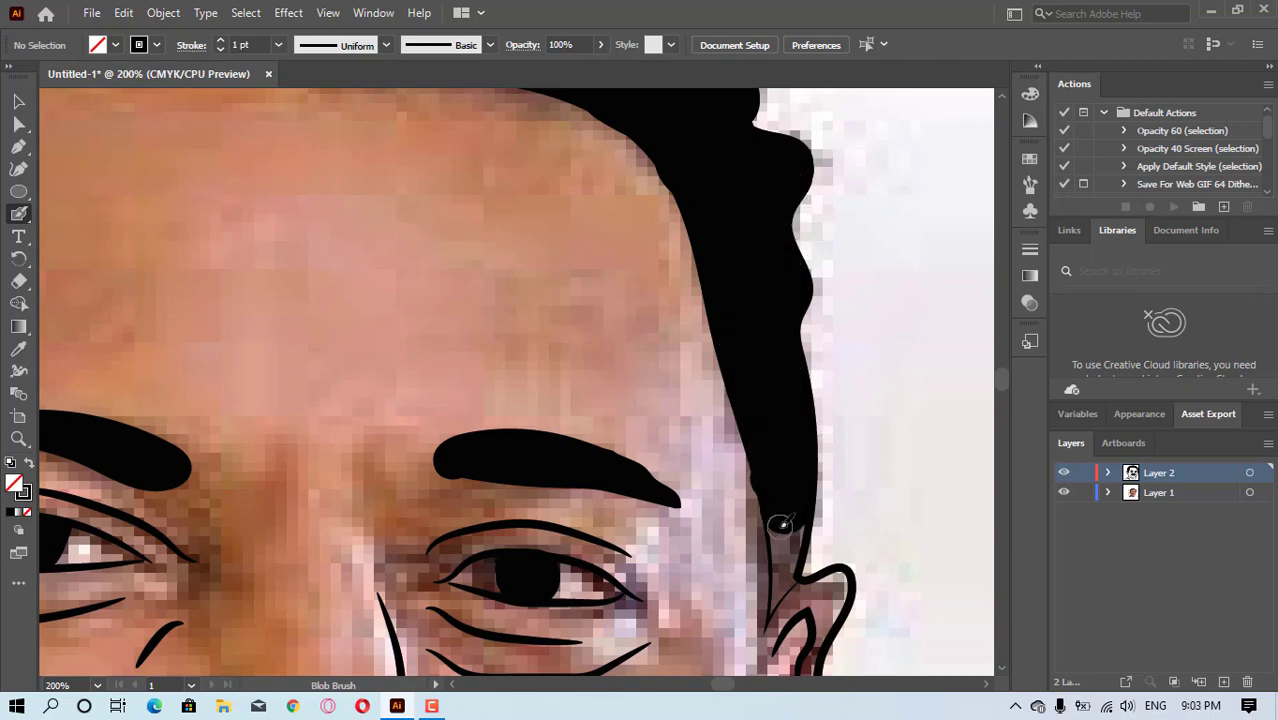
left_click_drag(779, 522, 787, 563)
- Compare the whole filled portrait drawing with the photo layer hidden and shown
key("z")
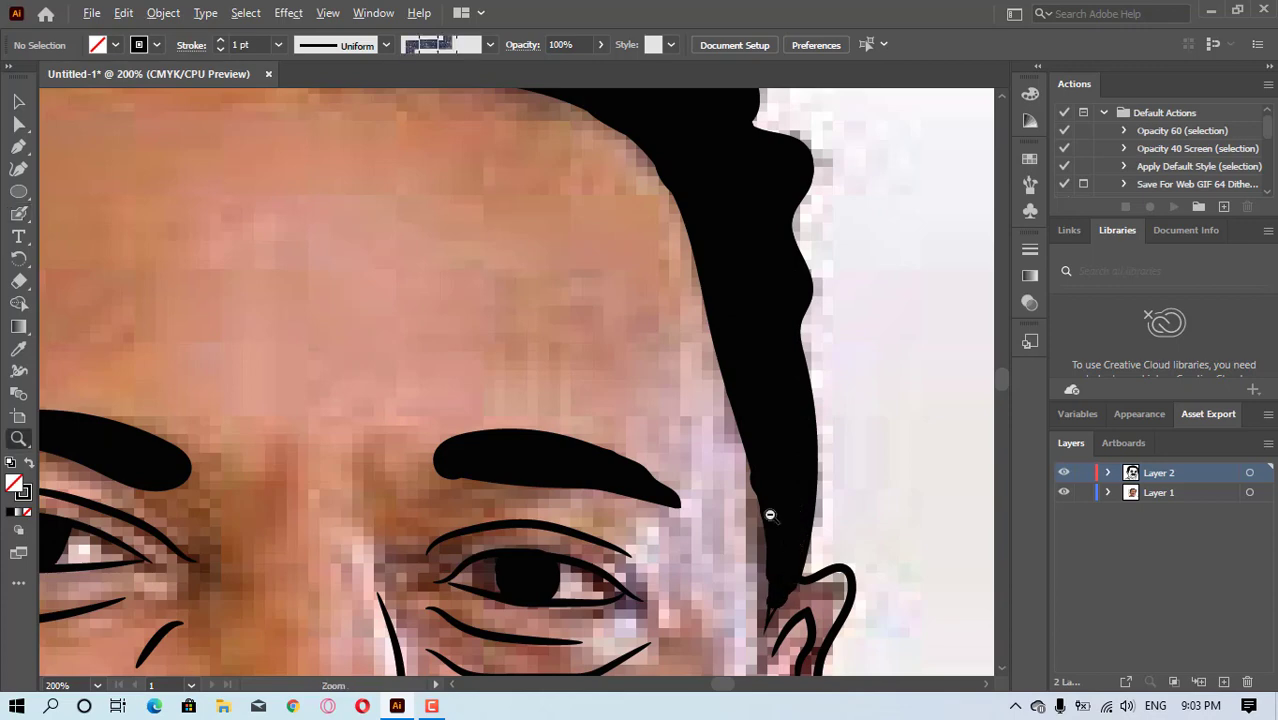
left_click(547, 431, "alt")
left_click(547, 431, "alt")
left_click(547, 431, "alt")
left_click(1065, 494)
left_click(1065, 494)
- Try Paintbrush strokes with the pattern brush on the cheek and a rough art brush at the hair, then undo them
key("b")
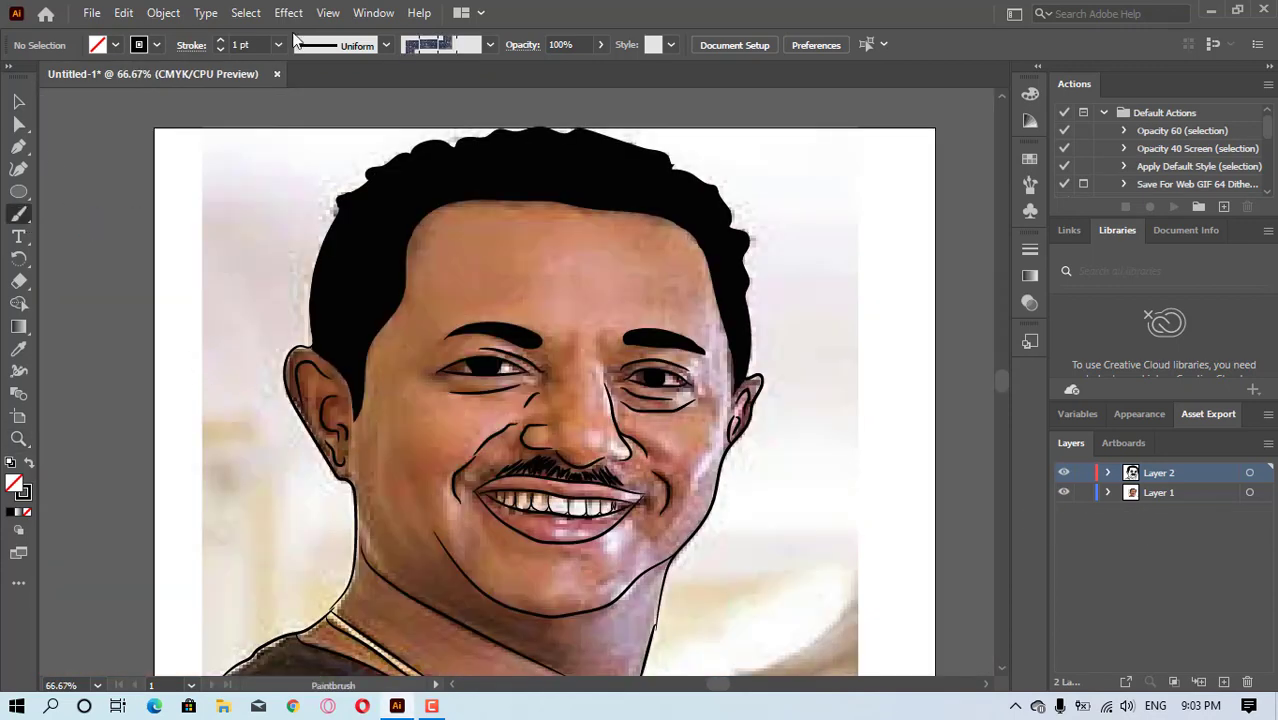
left_click_drag(373, 469, 430, 572)
key("ctrl+z")
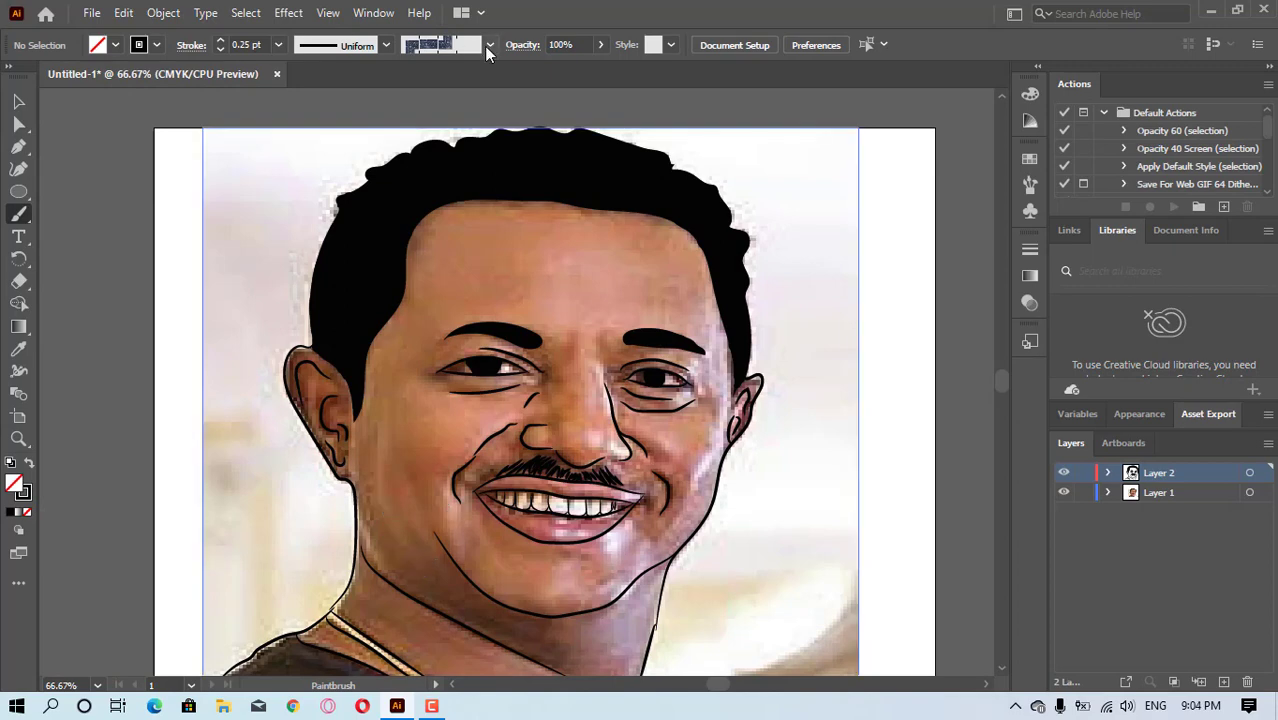
left_click(489, 45)
scroll(420, 146, "up", 2)
scroll(420, 146, "down", 2)
left_click(422, 118)
left_click(535, 160)
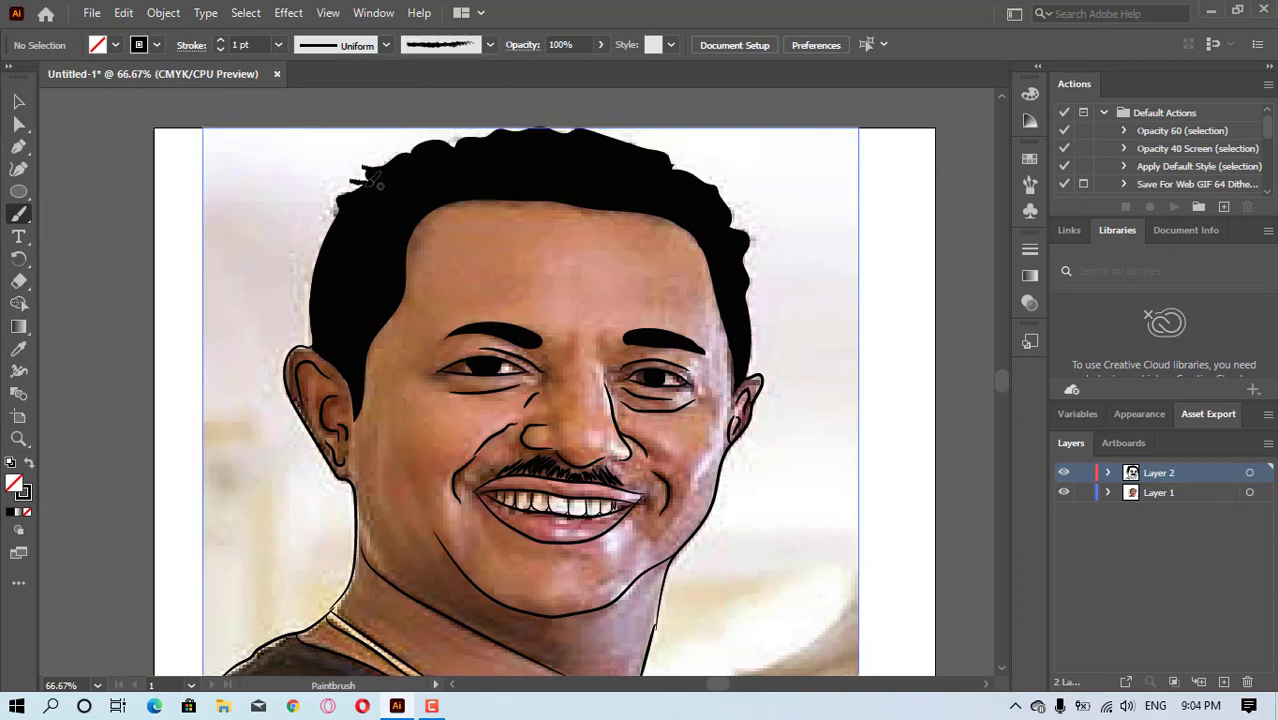
key("ctrl+z")
key("ctrl+z")
- Try a rough art brush stroke down the cheek beside the ear, then delete it
left_click(489, 45)
scroll(420, 140, "up", 2)
left_click(420, 140)
left_click(505, 420)
left_click_drag(379, 422, 384, 513)
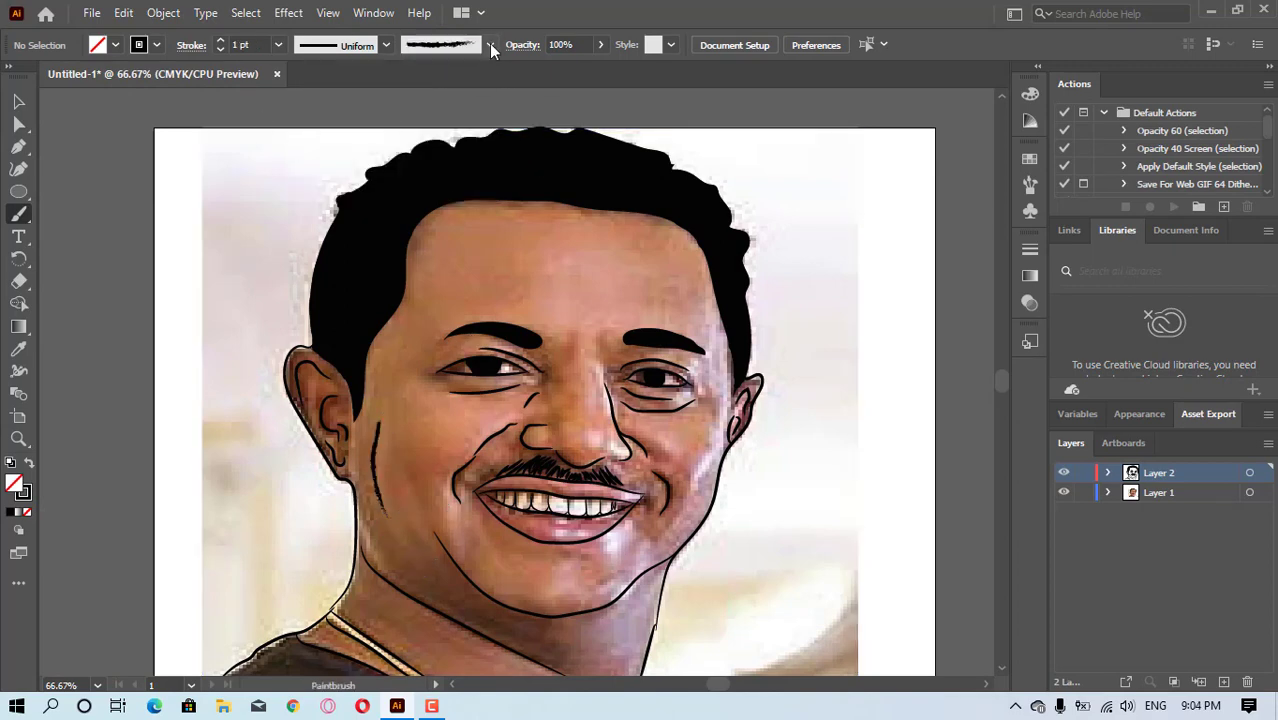
left_click(490, 45)
left_click(395, 138)
left_click(385, 164)
left_click(18, 102)
left_click(378, 446)
key("Delete")
- Try two more brush strokes side by side on the cheek near the ear, then undo both
left_click(19, 215)
left_click(490, 45)
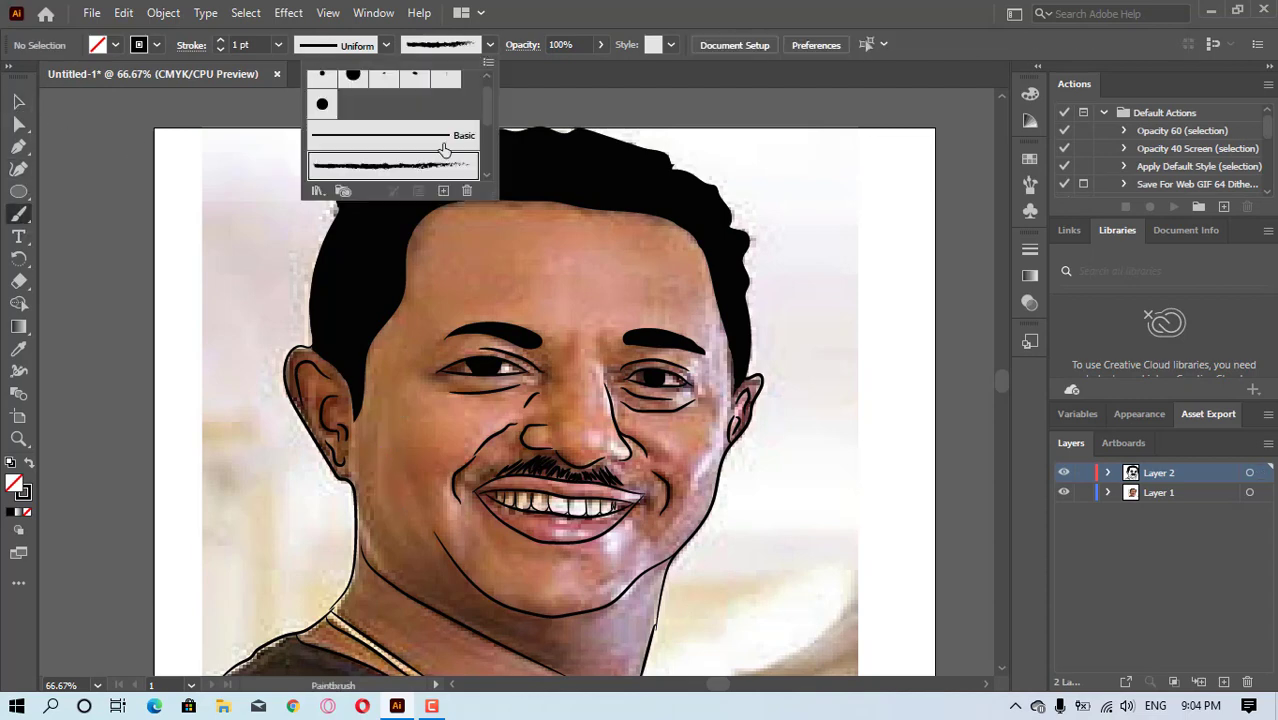
left_click(444, 143)
left_click(386, 424)
left_click_drag(379, 427, 407, 553)
left_click(490, 45)
left_click(440, 138)
left_click(396, 432)
left_click_drag(397, 432, 402, 496)
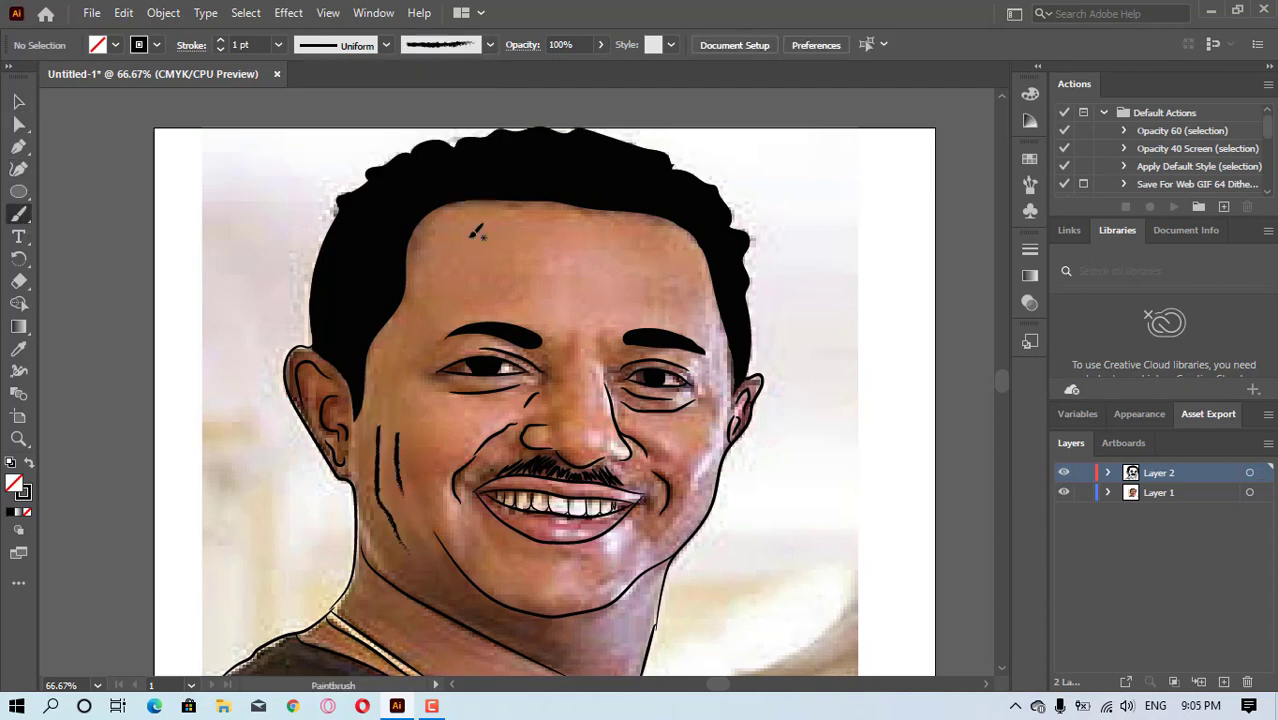
key("ctrl+z")
key("ctrl+z")
- Delete the rough art brush from the document's brushes, removing its strokes
left_click(490, 45)
left_click(443, 190)
left_click(685, 487)
left_click(467, 190)
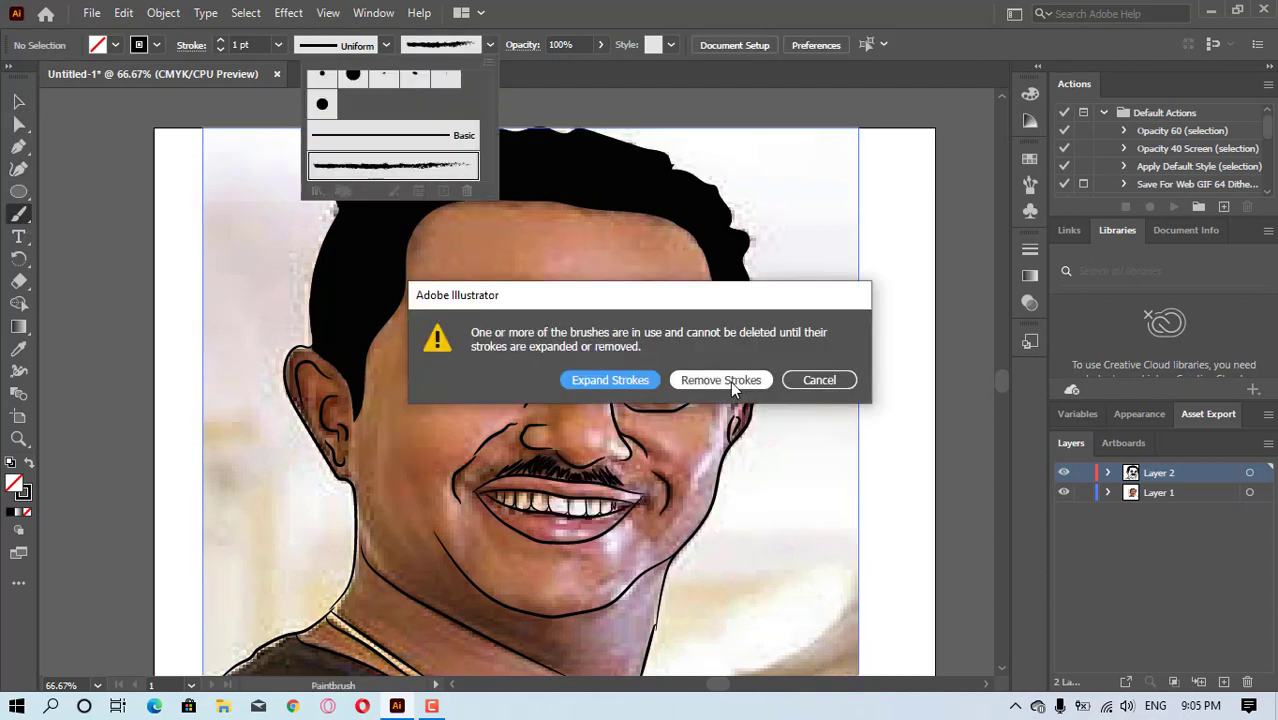
left_click(731, 383)
left_click(416, 155)
- Draw a long, very thin ellipse outside the artboard beside the portrait and fill it with black
left_click(58, 197)
left_click(19, 192)
left_click_drag(53, 219, 136, 221)
double_click(14, 484)
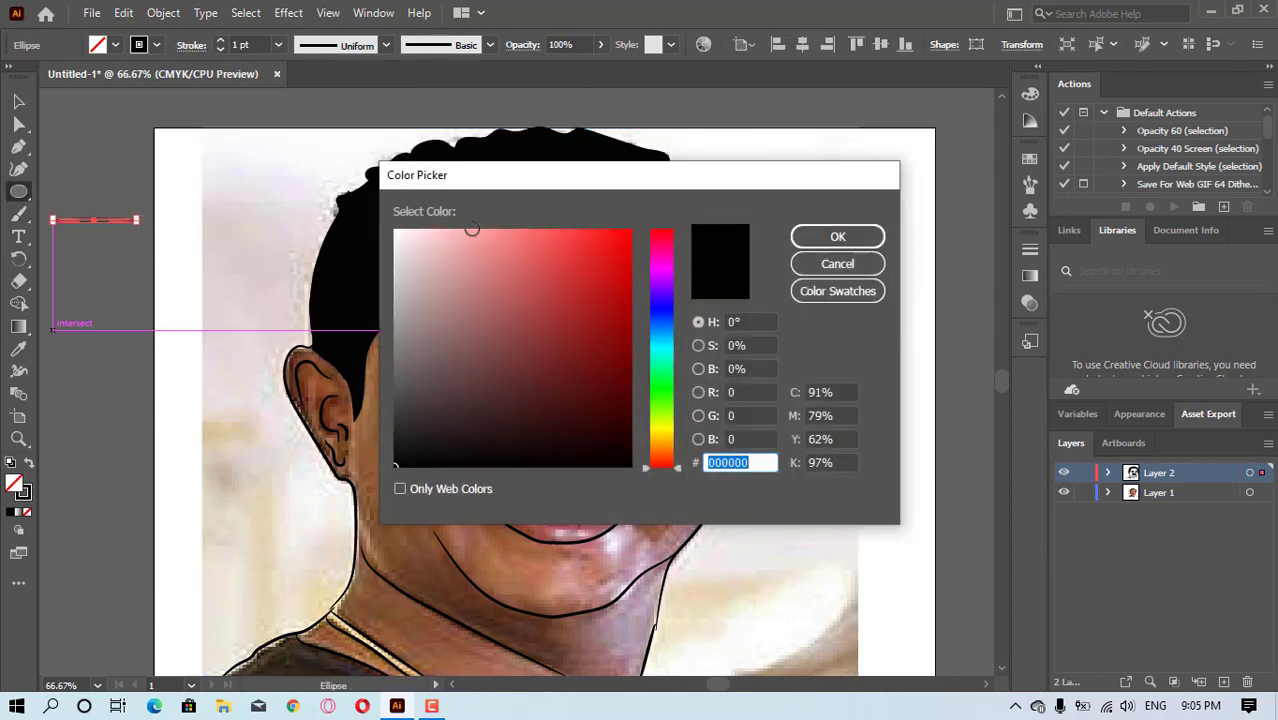
left_click_drag(472, 229, 632, 467)
left_click(844, 236)
left_click(115, 45)
left_click(51, 77)
left_click(116, 45)
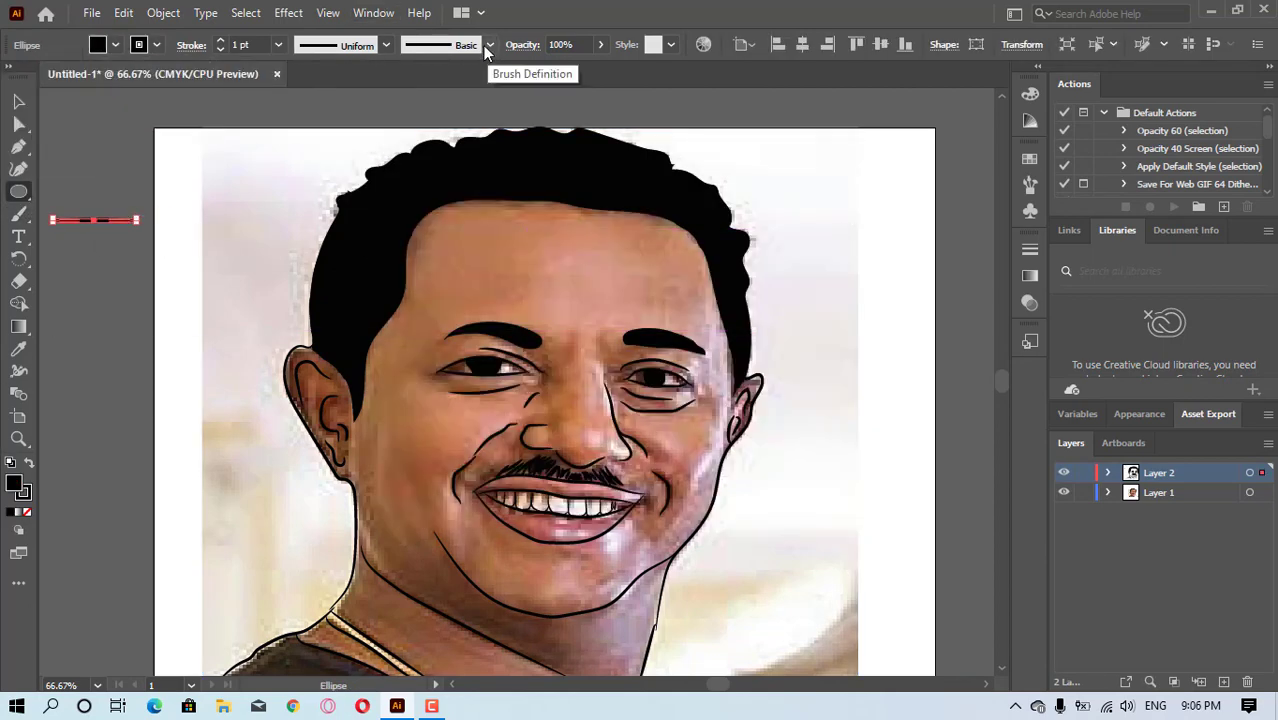
- Save the black ellipse as a new art brush with the default options
left_click(490, 45)
left_click(467, 190)
left_click(570, 403)
left_click(594, 487)
left_click(785, 633)
- Paint a 1 pt test stroke beside the hair with the ellipse brush, then delete it together with the source ellipse
left_click(278, 45)
left_click(19, 214)
left_click_drag(192, 207, 259, 192)
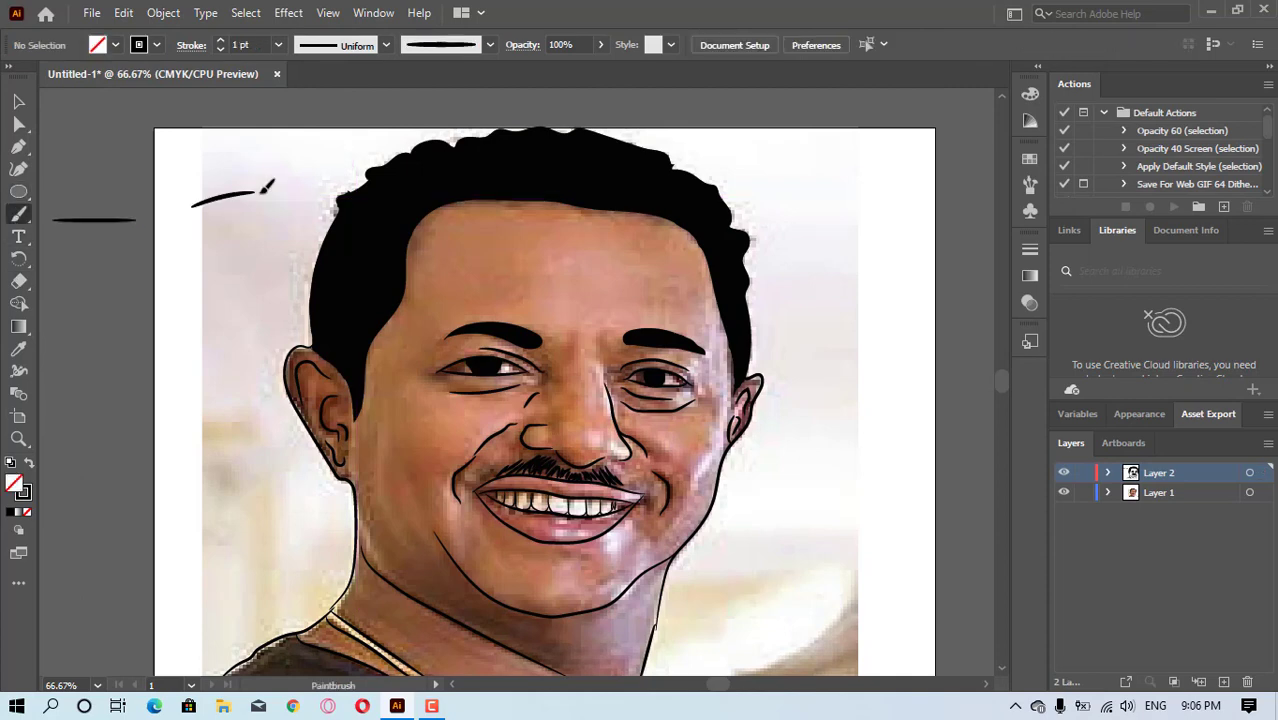
left_click(19, 101)
left_click(94, 220)
key("Delete")
left_click(246, 194)
key("Delete")
- Try 0.25 pt strokes down the cheek beside the ear, switching between brush definitions, then undo them
left_click(19, 214)
left_click(278, 45)
left_click(303, 65)
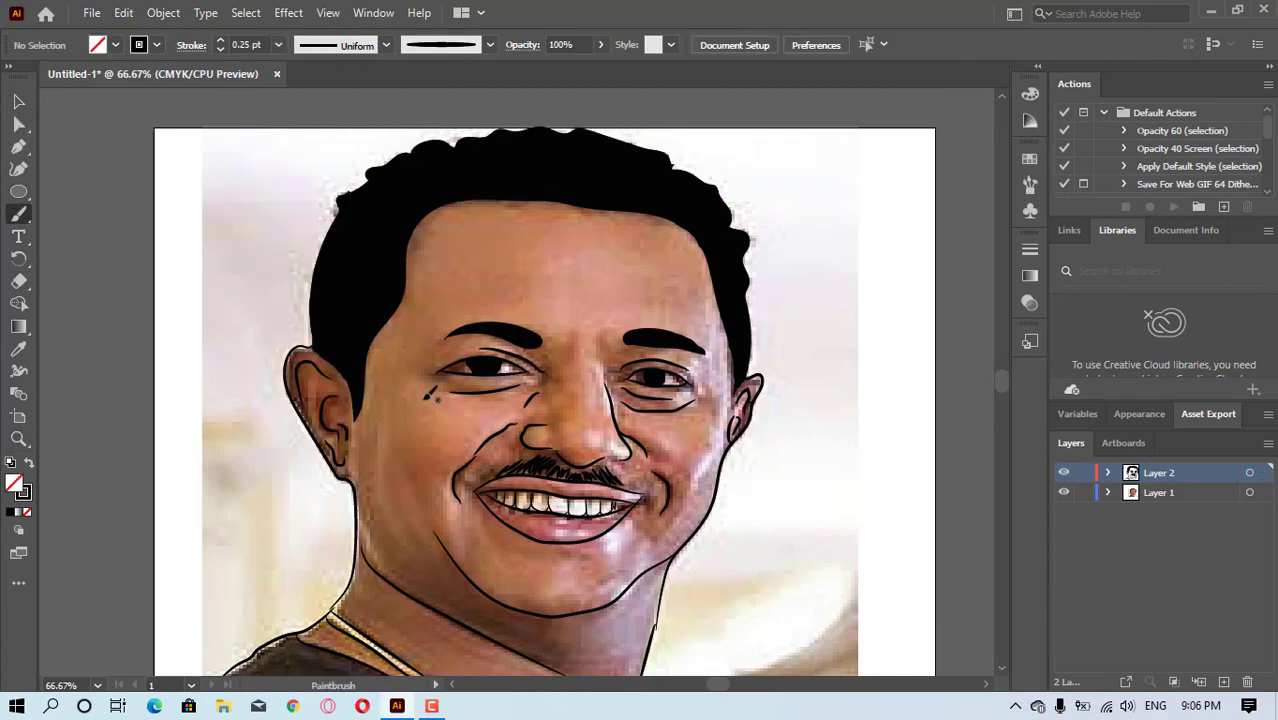
left_click_drag(410, 556, 410, 558)
left_click(490, 45)
left_click_drag(487, 122, 487, 160)
left_click(445, 93)
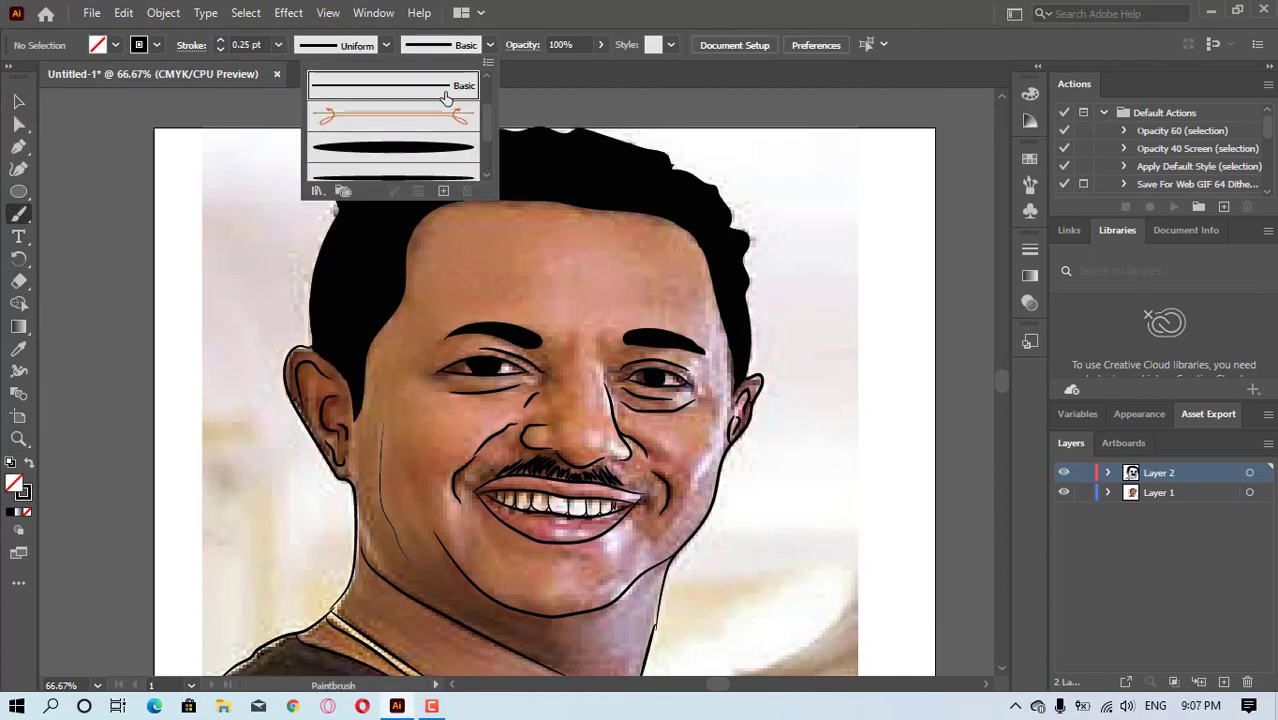
left_click(445, 145)
left_click_drag(397, 424, 411, 542)
left_click(490, 45)
left_click(431, 83)
left_click_drag(420, 473, 415, 397)
key("ctrl+z")
key("ctrl+z")
key("ctrl+z")
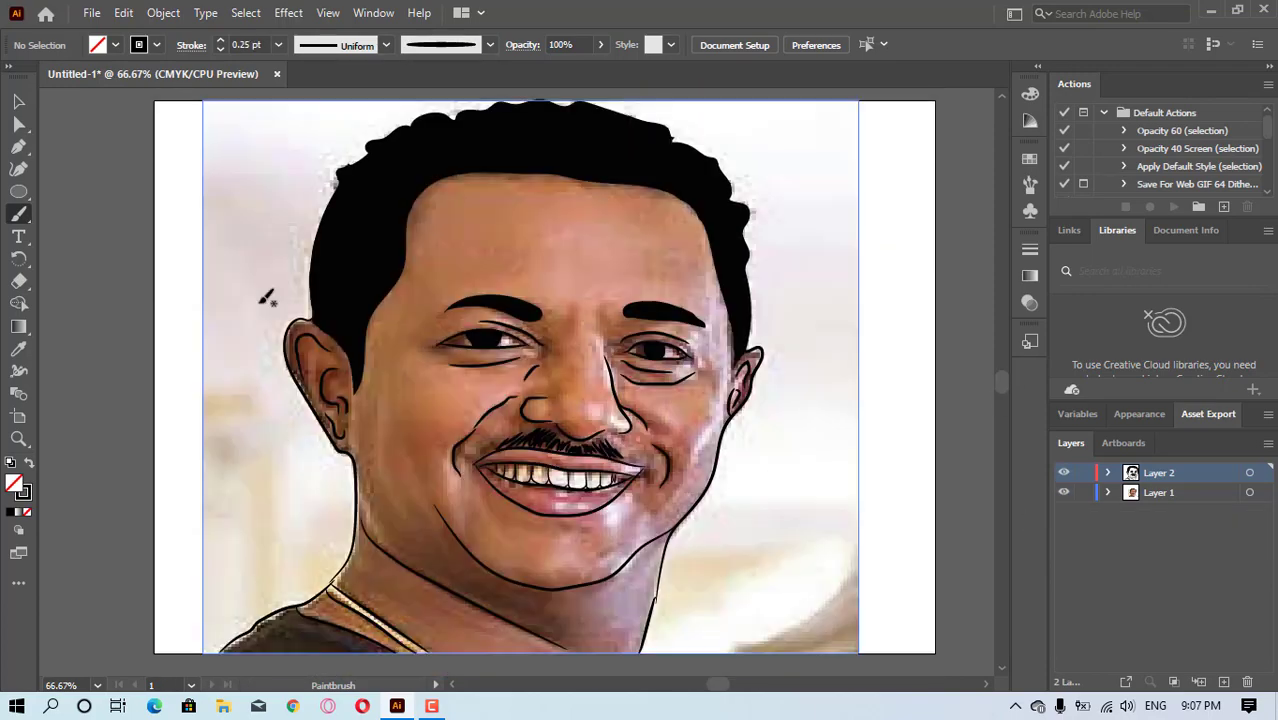
- Pick white as the painting colour and add a new layer between the line art and the photo
key("i")
left_click(565, 255)
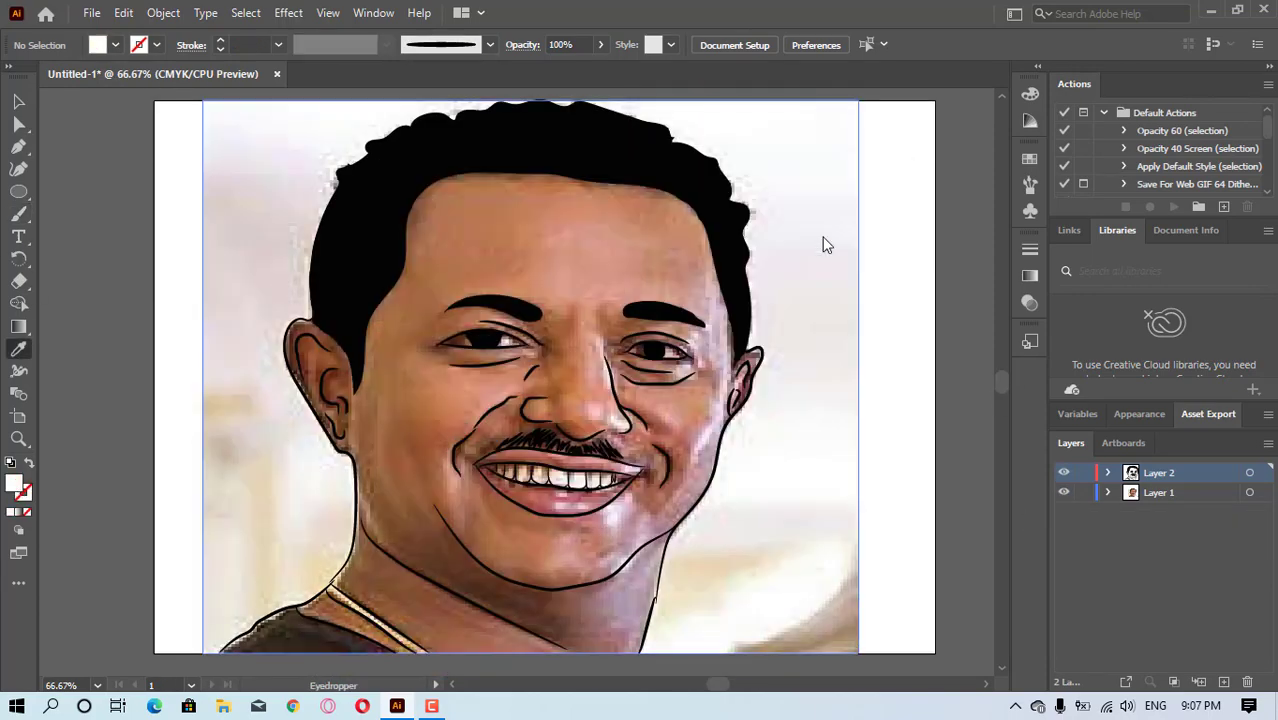
key("z")
left_click(485, 348)
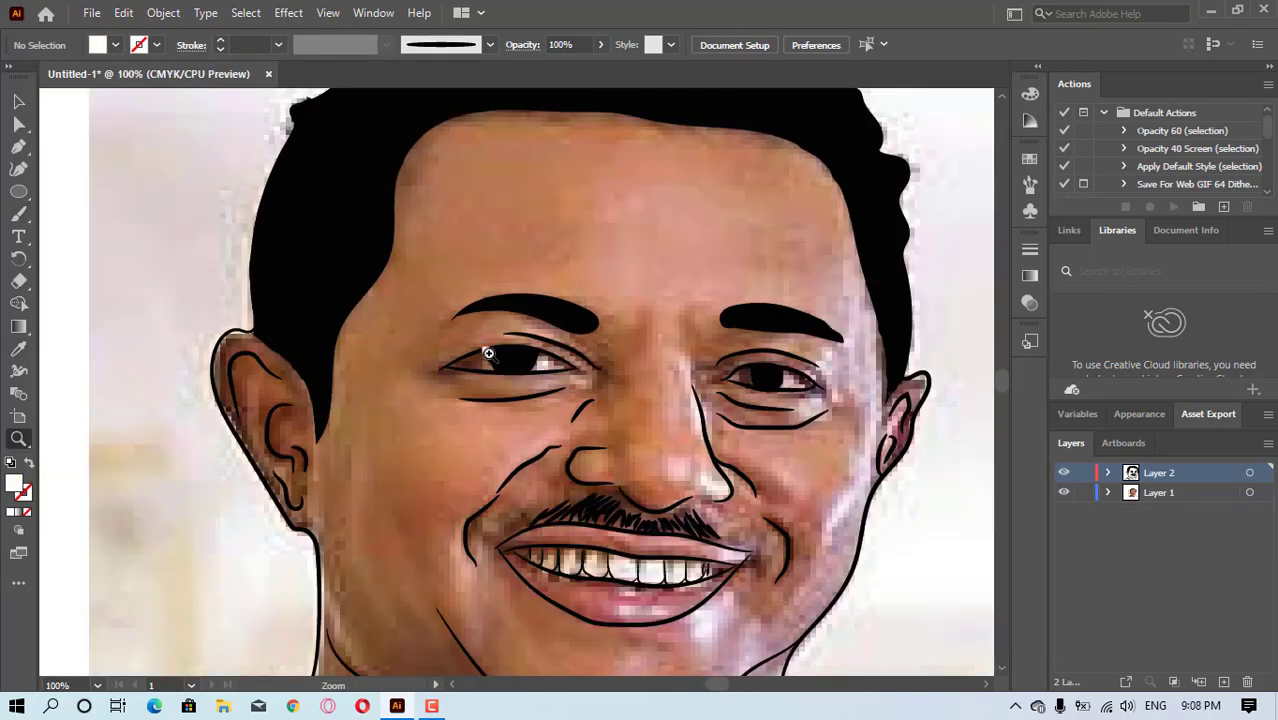
left_click(485, 348)
left_click(485, 348)
left_click(18, 213)
left_click(127, 260)
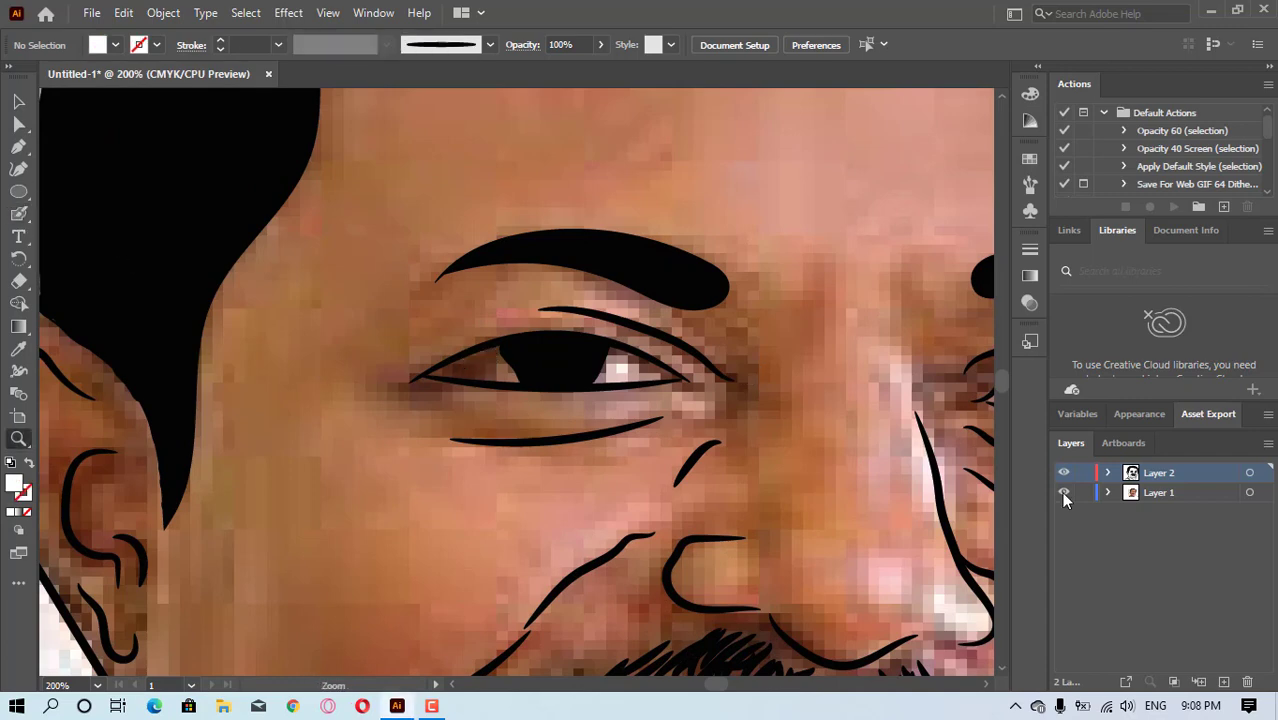
left_click(1223, 681)
left_click_drag(1155, 482, 1155, 500)
- Paint the whites of both eyes on the new layer with the Blob Brush
key("shift+b")
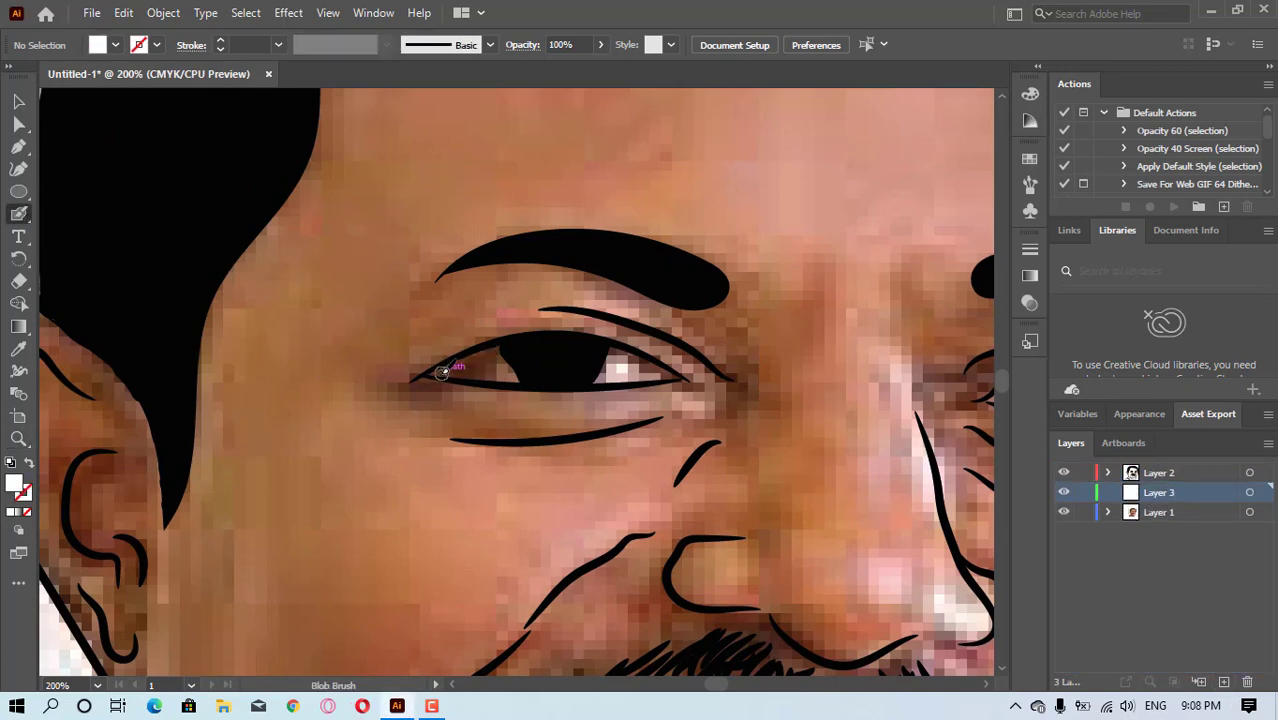
mouse_move(432, 372)
left_mouse_down()
mouse_move(496, 361)
mouse_move(502, 372)
mouse_move(460, 367)
mouse_move(506, 352)
mouse_move(522, 369)
mouse_move(628, 363)
left_mouse_up()
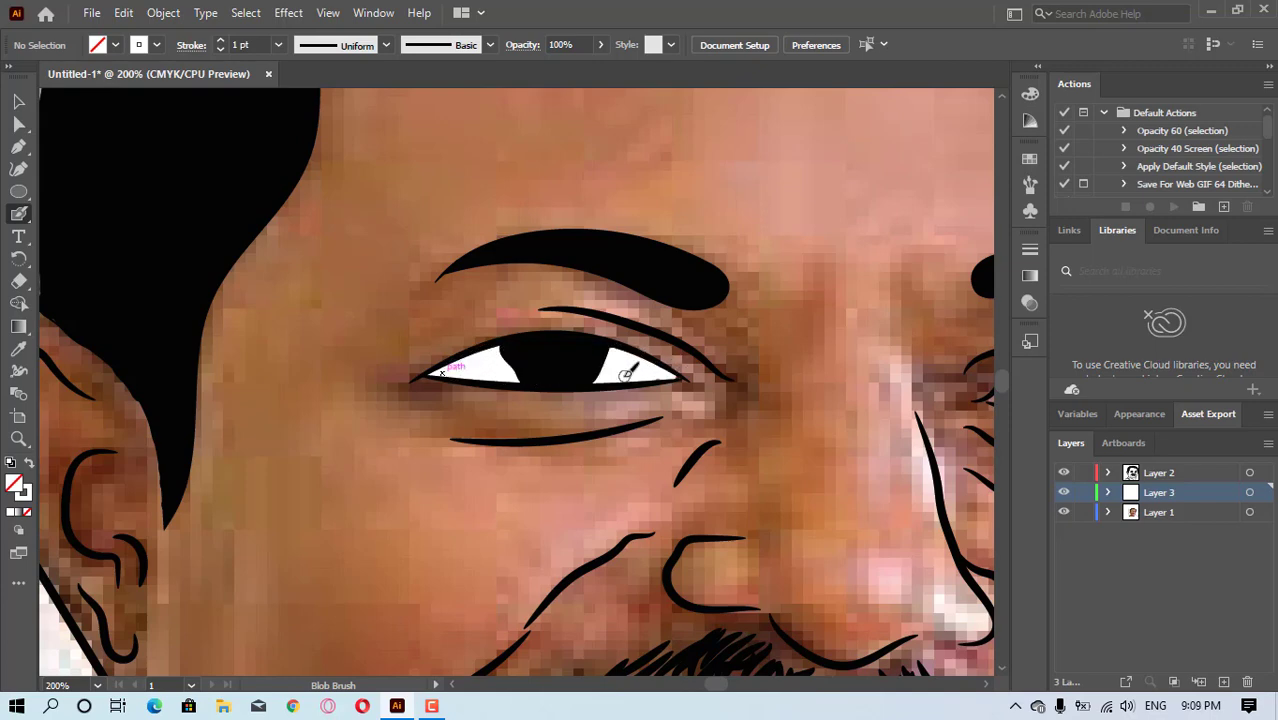
scroll(985, 685, "right", 5)
mouse_move(632, 400)
left_mouse_down()
mouse_move(740, 386)
mouse_move(790, 400)
mouse_move(744, 393)
mouse_move(739, 405)
mouse_move(793, 402)
left_mouse_up()
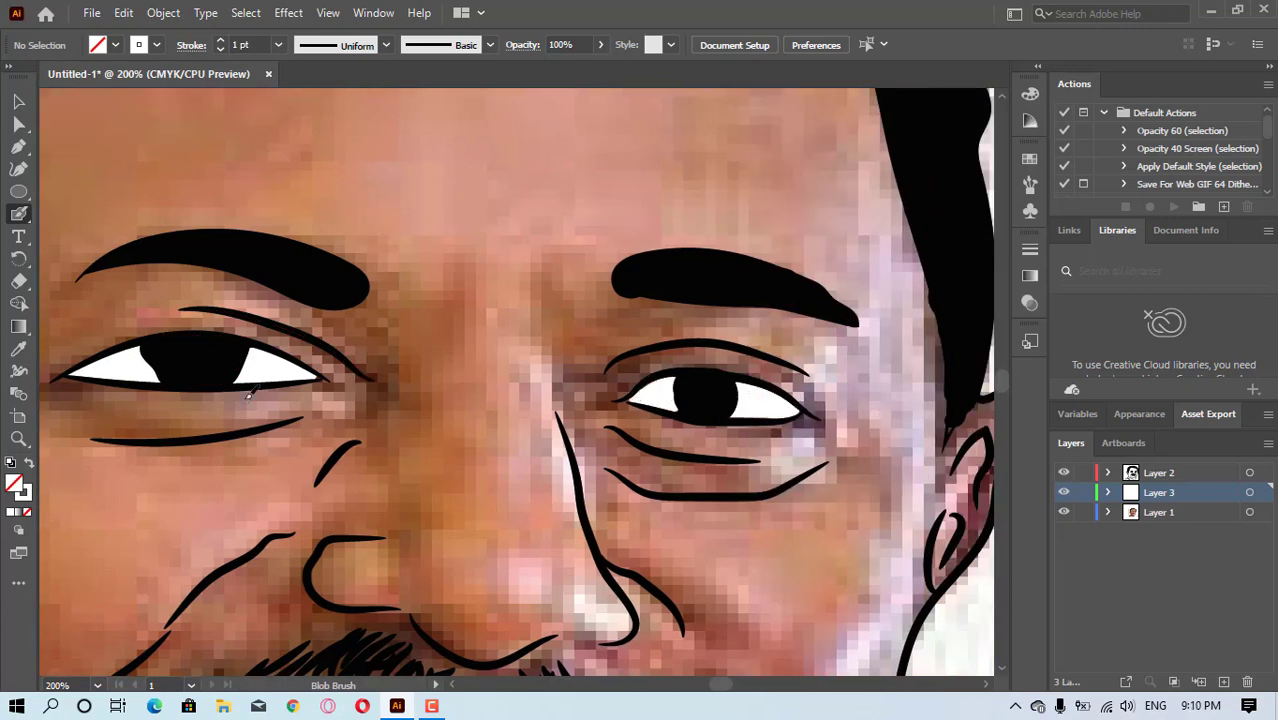
- Shade the upper edges of both eye whites in light grey, C 21.41, M 21.96, Y 21.58, K 2.04
double_click(25, 494)
left_click(411, 256)
left_click(836, 237)
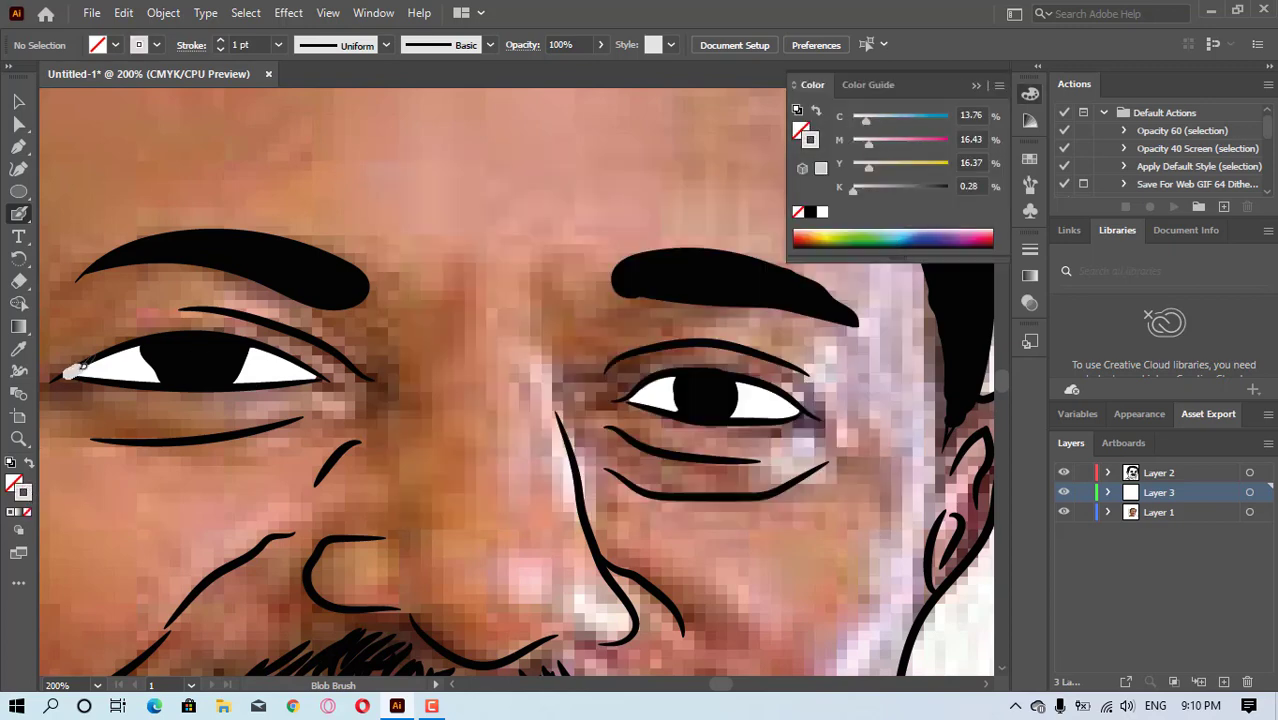
mouse_move(71, 372)
left_mouse_down()
mouse_move(136, 350)
mouse_move(91, 369)
left_mouse_up()
double_click(25, 494)
left_click(409, 278)
left_click(836, 237)
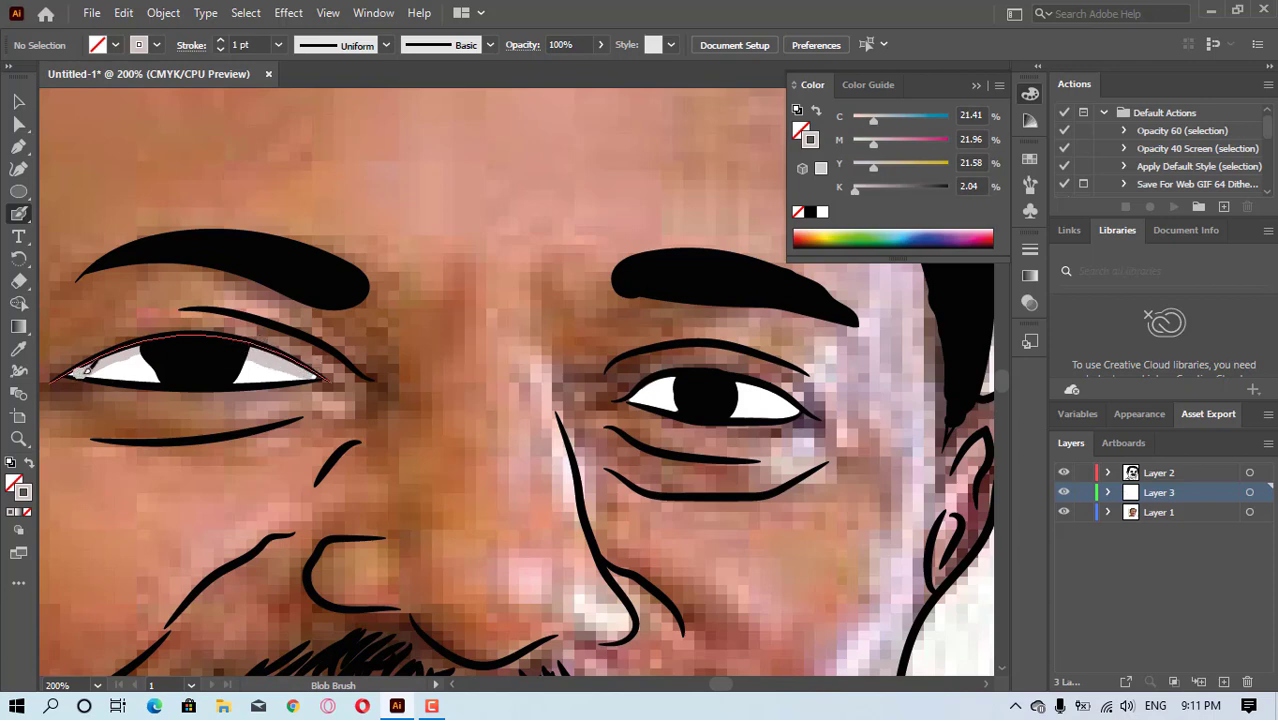
left_click_drag(735, 380, 796, 402)
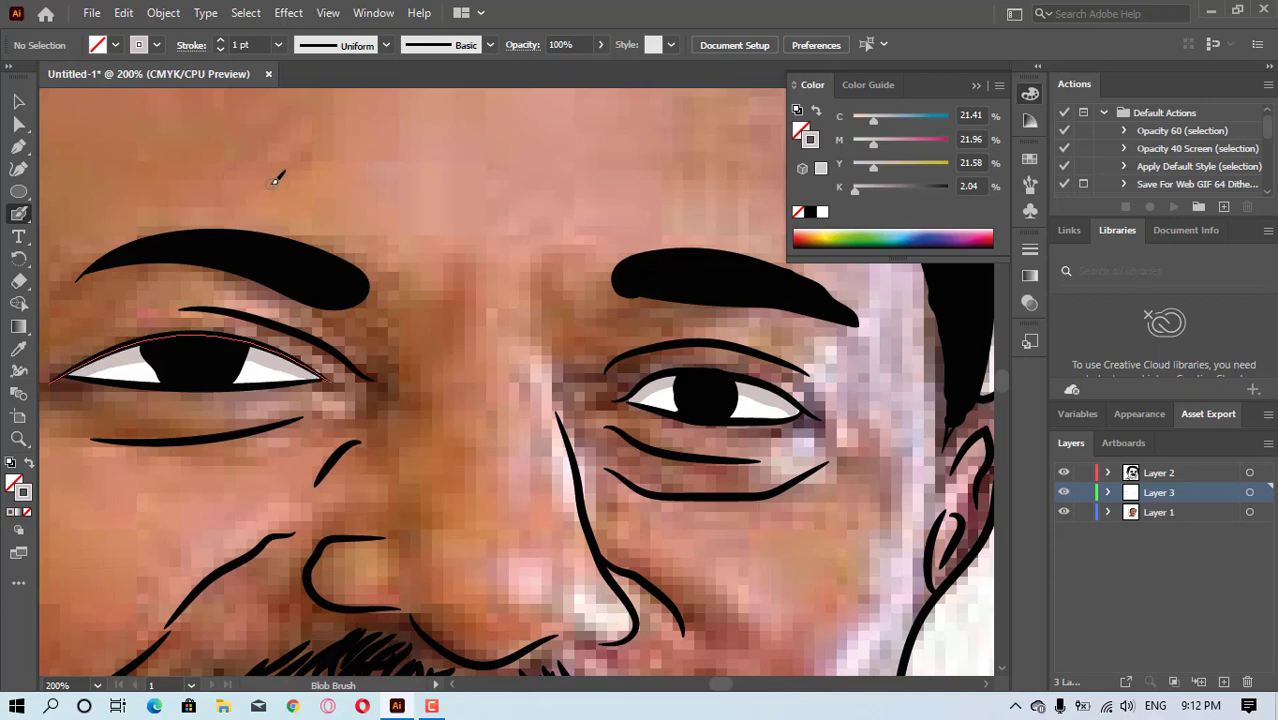
- Switch to white on the line art layer and dot a large and a small highlight in each iris
left_click(1150, 473)
double_click(24, 493)
left_click(396, 231)
left_click(837, 236)
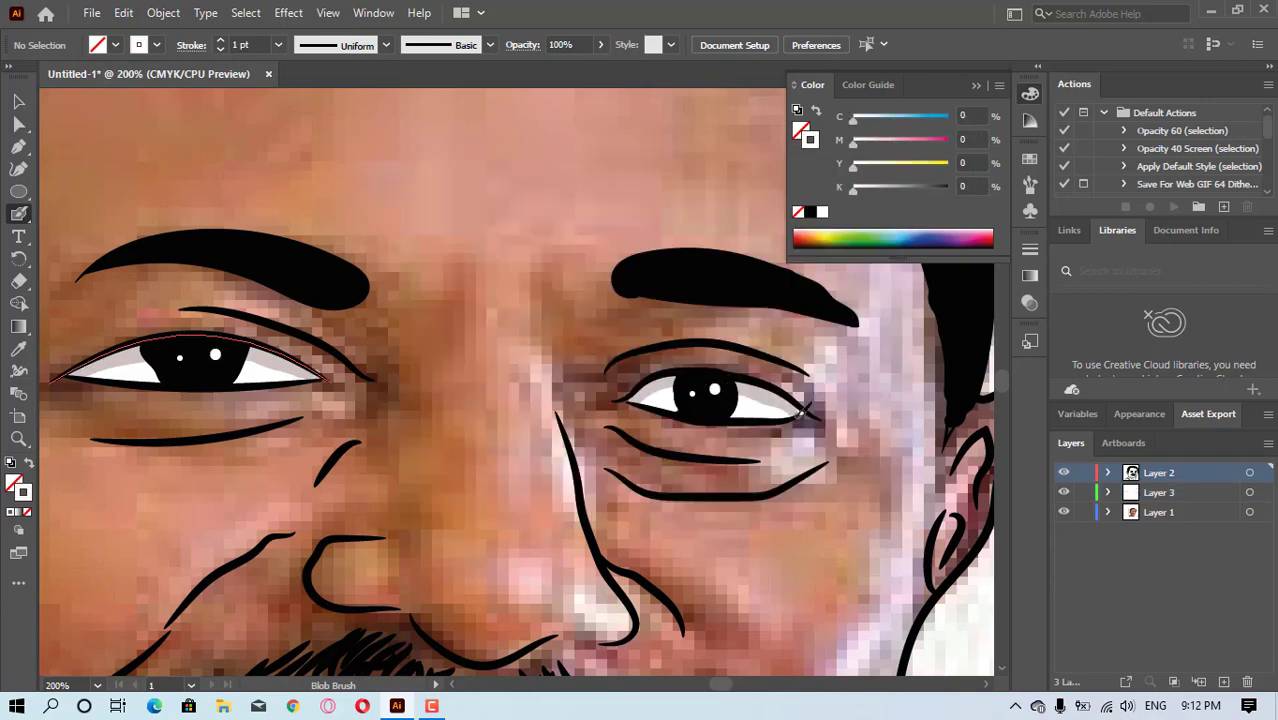
- Check the finished eyes in the whole portrait with the photo layer briefly hidden
key("z")
left_click(977, 87)
left_click(531, 387, "alt")
left_click(531, 387, "alt")
left_click(531, 387, "alt")
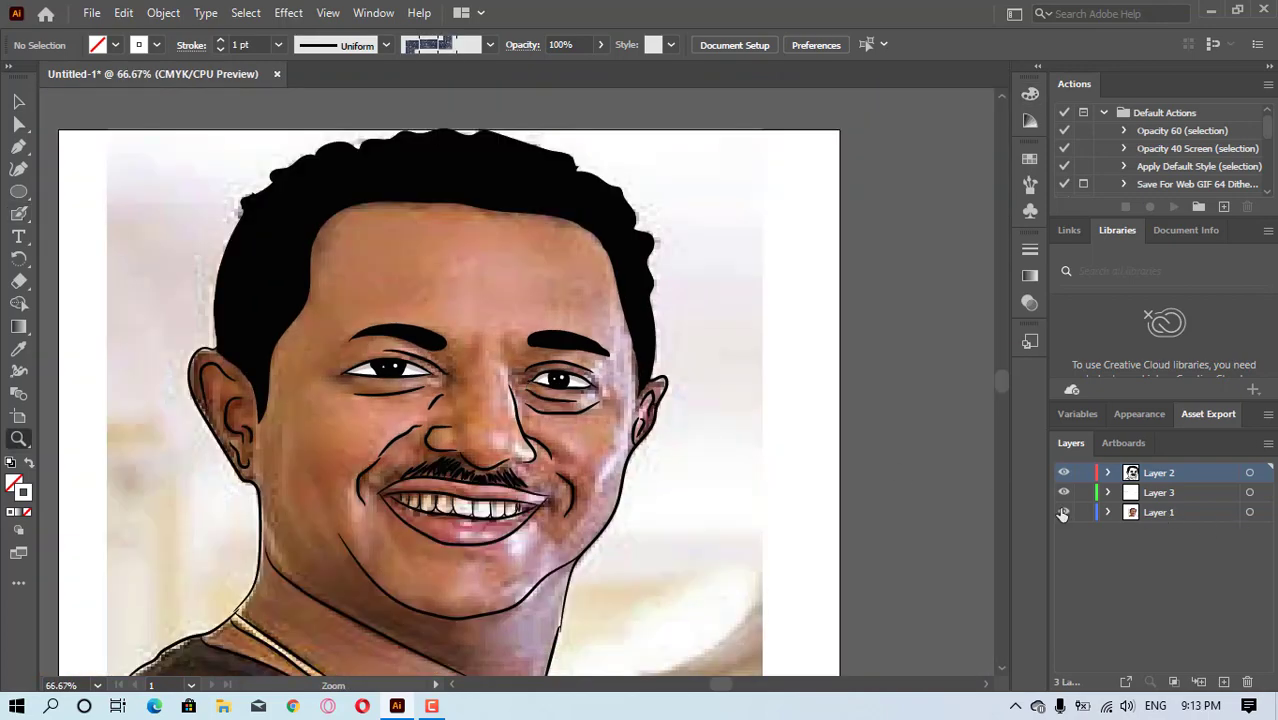
left_click(1063, 513)
left_click(1063, 513)
- Paint all the teeth white on Layer 3 with the Blob Brush
left_click(1134, 495)
left_click(440, 507)
left_click(498, 452)
left_click(542, 324)
left_click(542, 324)
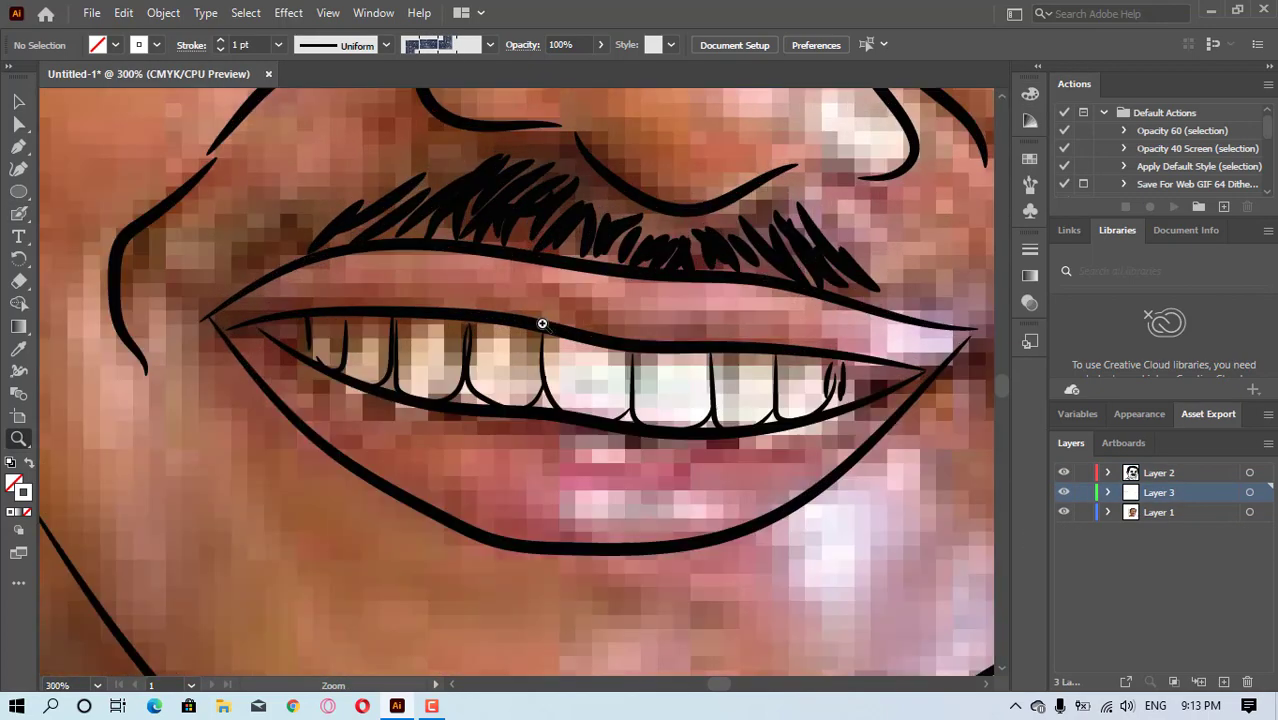
key("shift+b")
left_click_drag(337, 355, 338, 332)
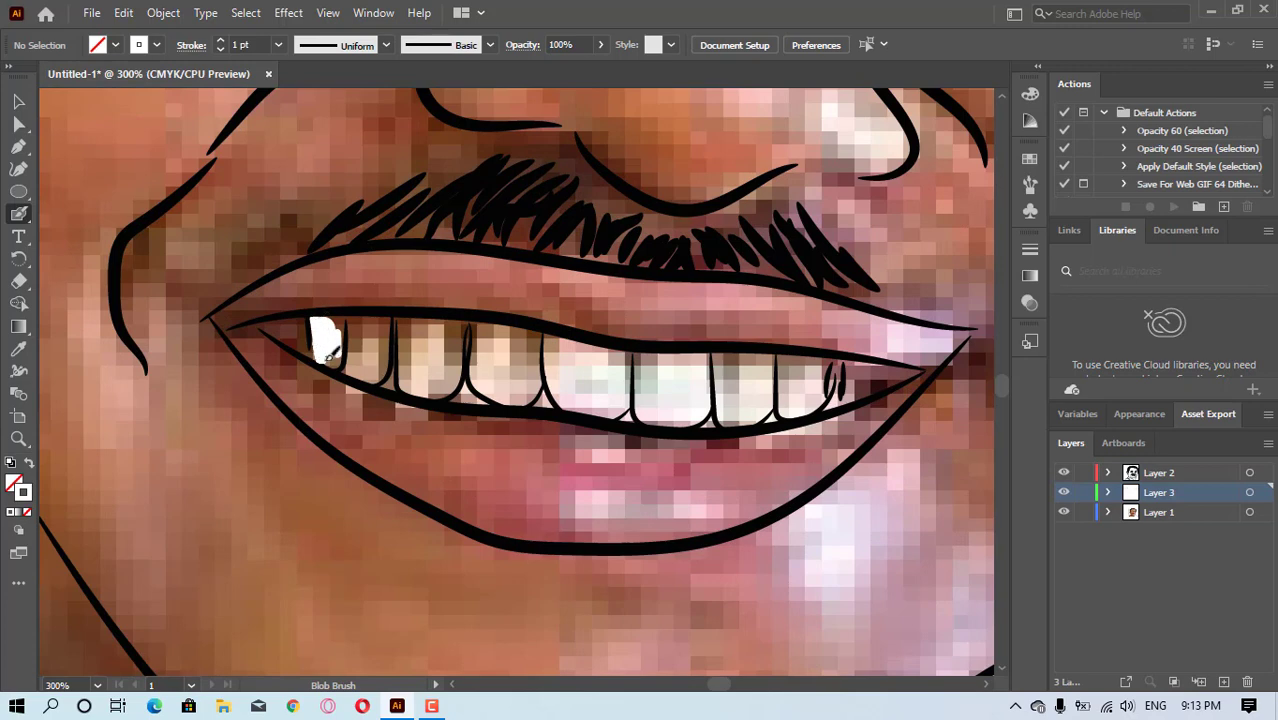
mouse_move(346, 364)
left_mouse_down()
mouse_move(353, 320)
mouse_move(383, 319)
mouse_move(351, 367)
mouse_move(379, 327)
mouse_move(371, 376)
left_mouse_up()
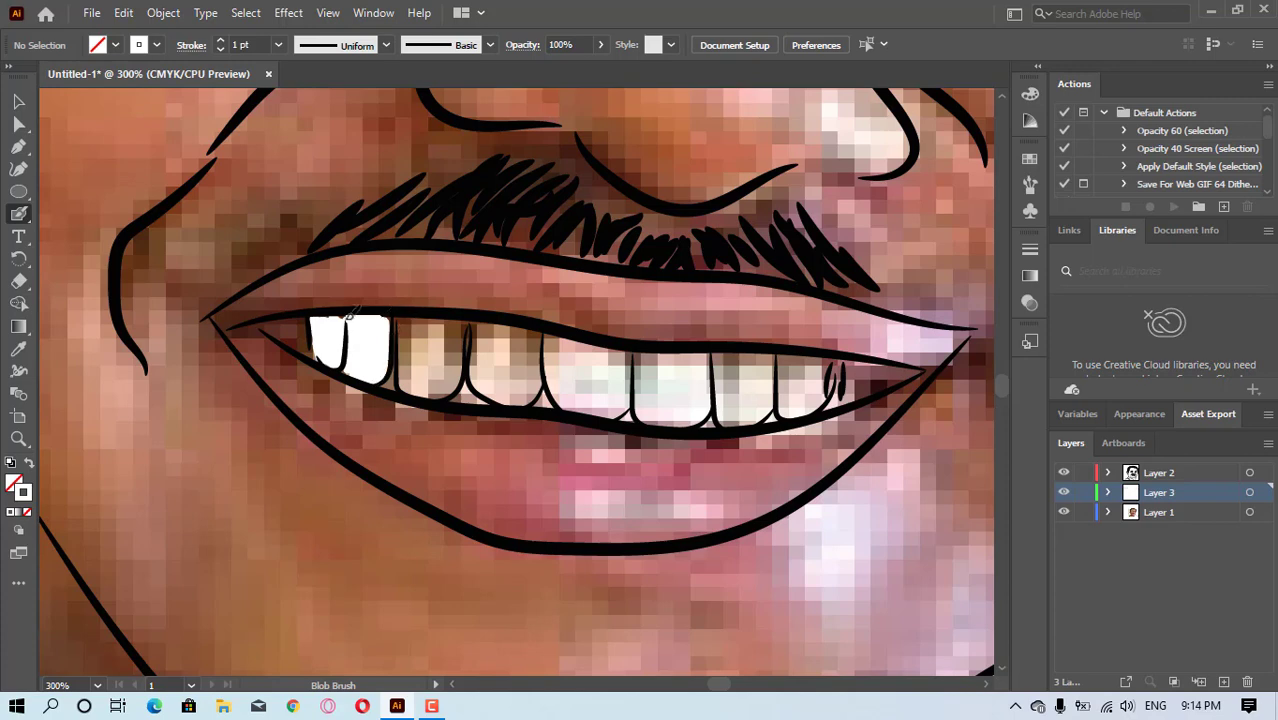
mouse_move(397, 322)
left_mouse_down()
mouse_move(410, 380)
mouse_move(422, 342)
mouse_move(413, 326)
mouse_move(420, 385)
mouse_move(455, 385)
mouse_move(485, 322)
mouse_move(664, 371)
left_mouse_up()
key("ctrl+z")
mouse_move(762, 370)
left_mouse_down()
mouse_move(522, 361)
mouse_move(552, 338)
mouse_move(788, 360)
left_mouse_up()
left_click_drag(477, 369, 526, 391)
mouse_move(563, 388)
left_mouse_down()
mouse_move(781, 397)
mouse_move(603, 399)
mouse_move(750, 405)
mouse_move(733, 414)
mouse_move(733, 397)
mouse_move(819, 380)
left_mouse_up()
- Set the stroke to near-black and fill both mouth corners and the gaps below the teeth
double_click(25, 493)
left_click_drag(442, 430, 459, 444)
left_click(837, 237)
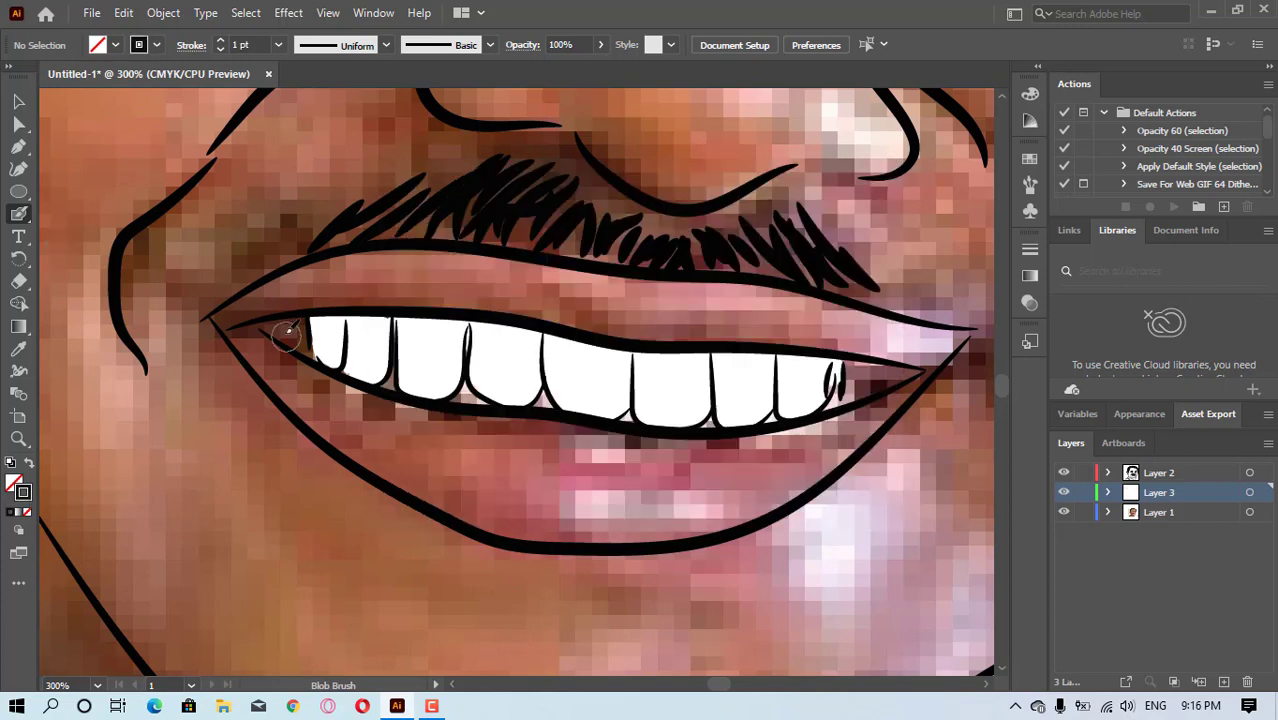
left_click_drag(284, 334, 300, 333)
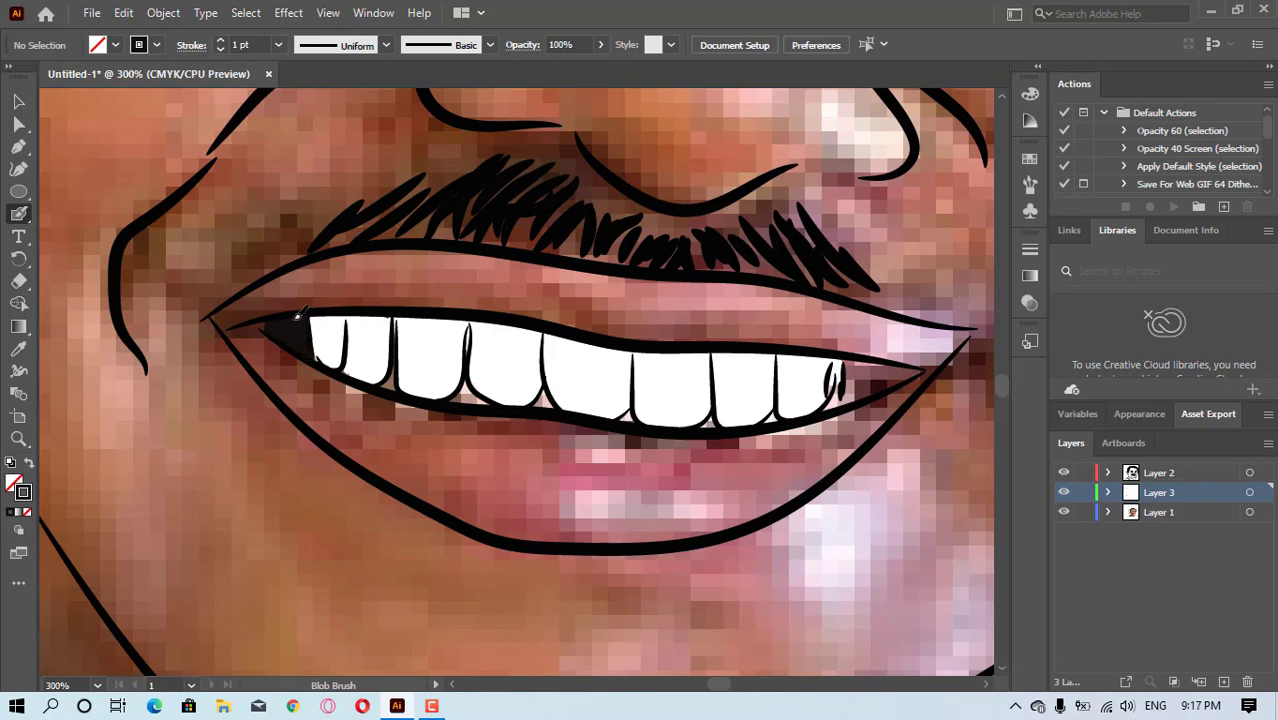
mouse_move(871, 379)
left_mouse_down()
mouse_move(862, 374)
mouse_move(916, 372)
left_mouse_up()
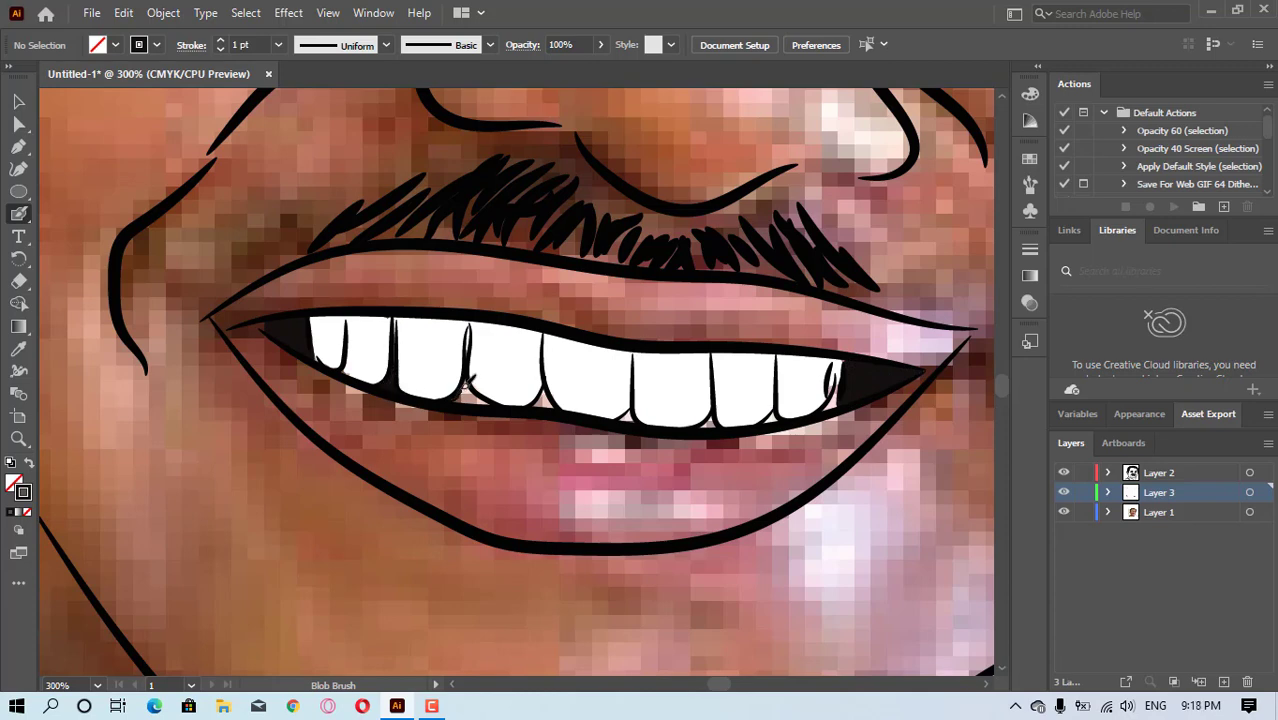
key("backslash")
left_click(18, 216)
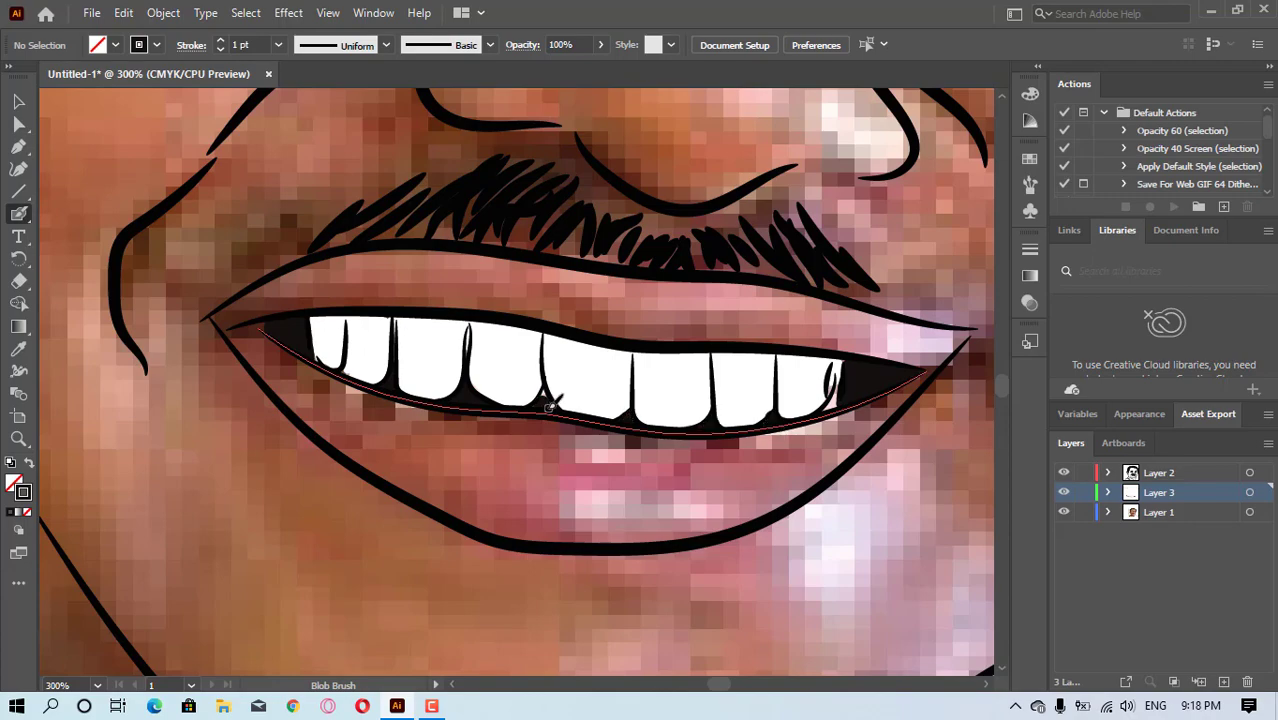
- Review the painted teeth in the whole portrait by turning the photo layer off and on
key("z")
left_click(555, 332, "alt")
left_click(555, 332, "alt")
left_click(555, 332, "alt")
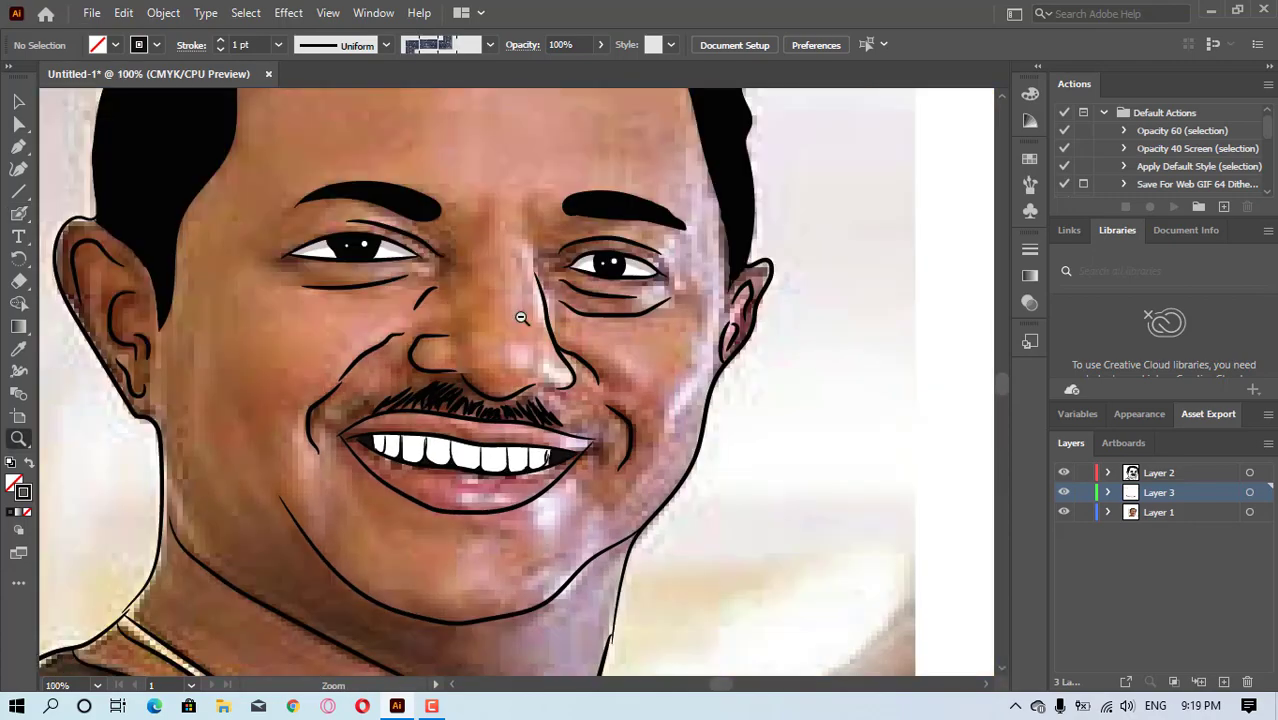
left_click(545, 325, "alt")
left_click(1064, 512)
left_click(1064, 512)
- Add a new layer for the skin directly above the photo layer, below the eye and teeth layer
double_click(1228, 681)
left_click(1247, 682)
left_click_drag(1160, 492, 1161, 519)
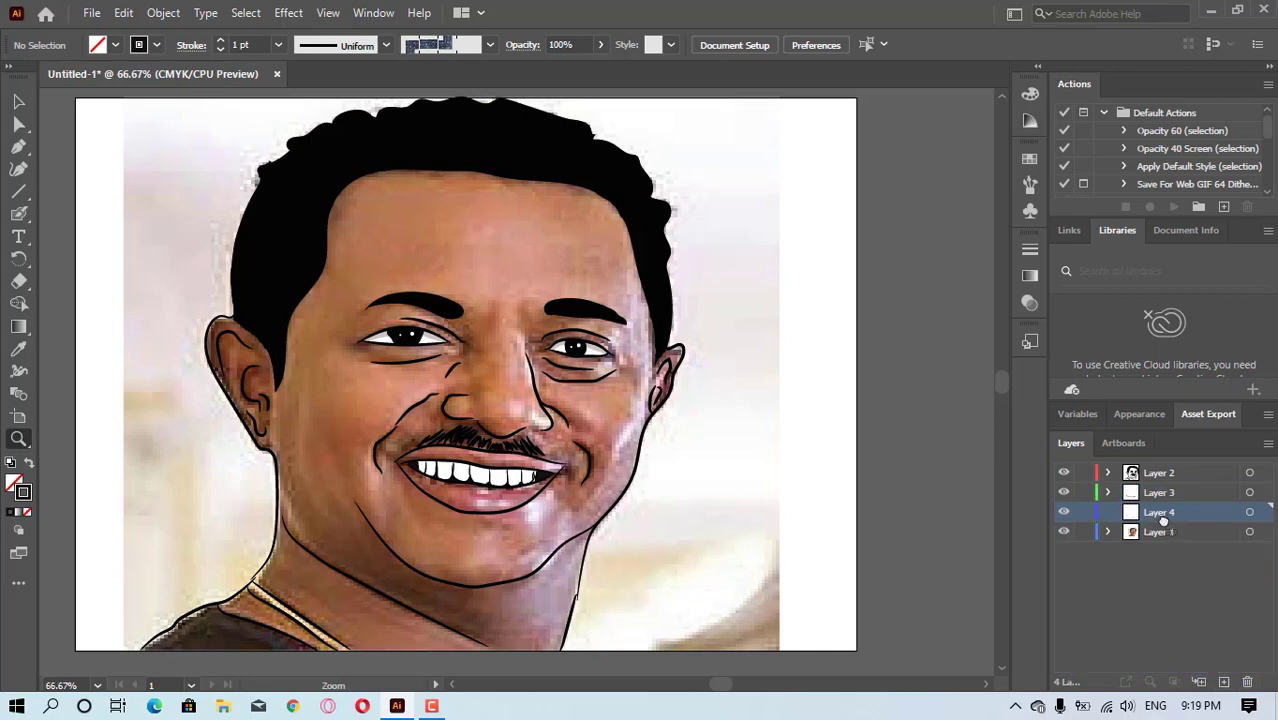
- Try a pinkish skin tone sampled from the forehead, painted with an enlarged Blob Brush over the forehead and cheek
left_click(18, 349)
left_click(485, 250)
left_click(1064, 532)
key("shift+b")
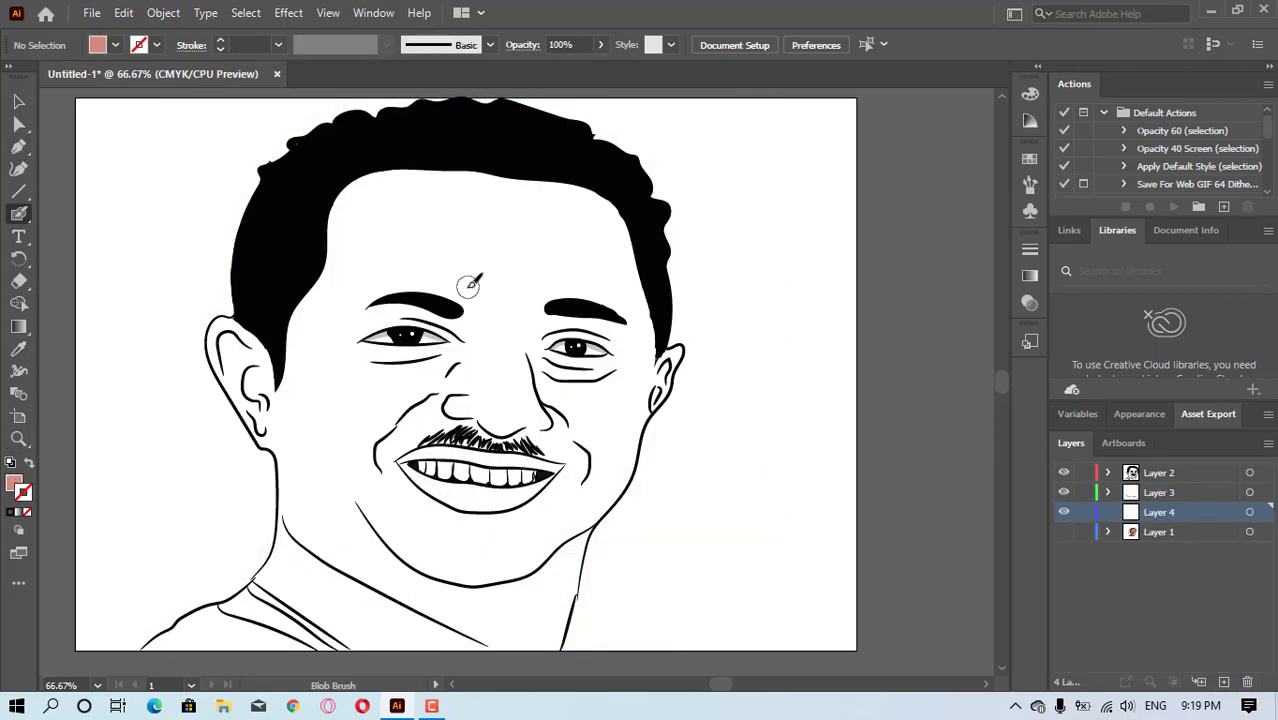
key("bracketright")
key("bracketright")
key("bracketright")
key("bracketright")
left_click_drag(468, 287, 430, 407)
- Sample a brown skin tone from the photo's cheek, hide the photo and paint the forehead, nose and mouth area on Layer 4
left_click(1132, 532)
left_click(1064, 532)
left_click(18, 349)
left_click(350, 405)
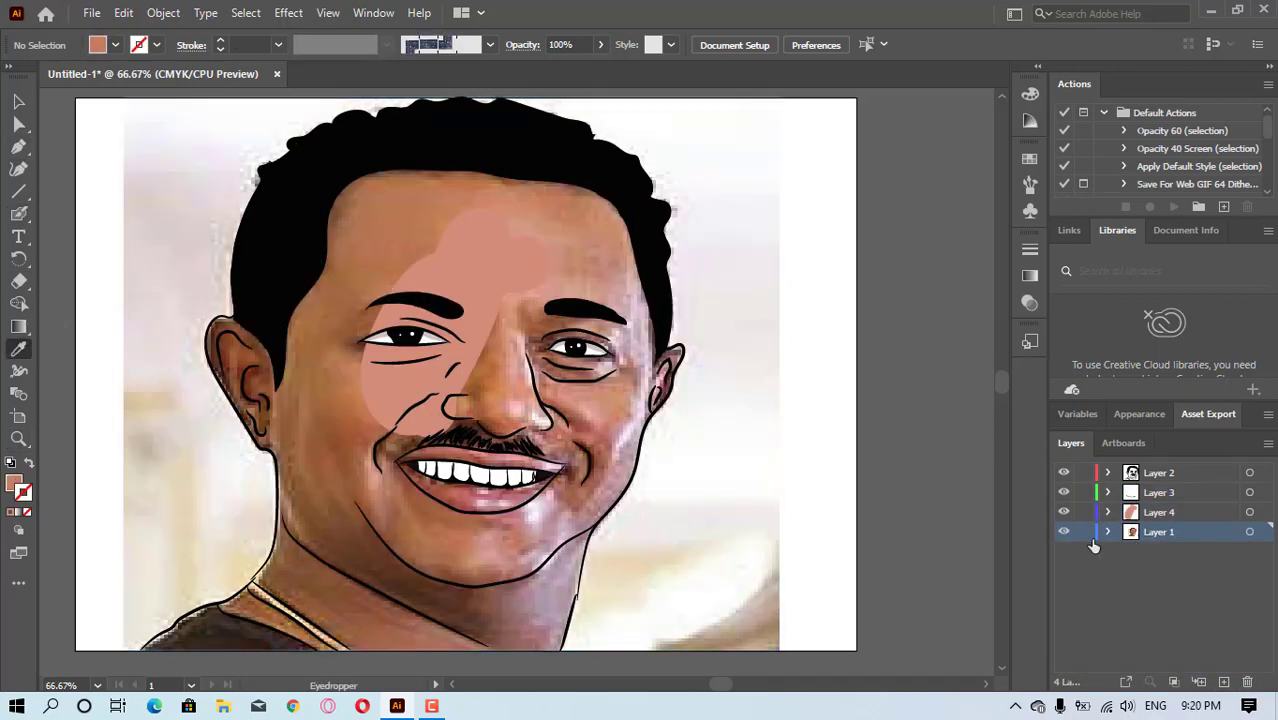
left_click(1064, 532)
left_click(18, 214)
left_click(1150, 513)
left_click_drag(539, 334, 473, 468)
mouse_move(504, 309)
left_mouse_down()
mouse_move(370, 176)
mouse_move(622, 248)
left_mouse_up()
left_click_drag(630, 308, 470, 543)
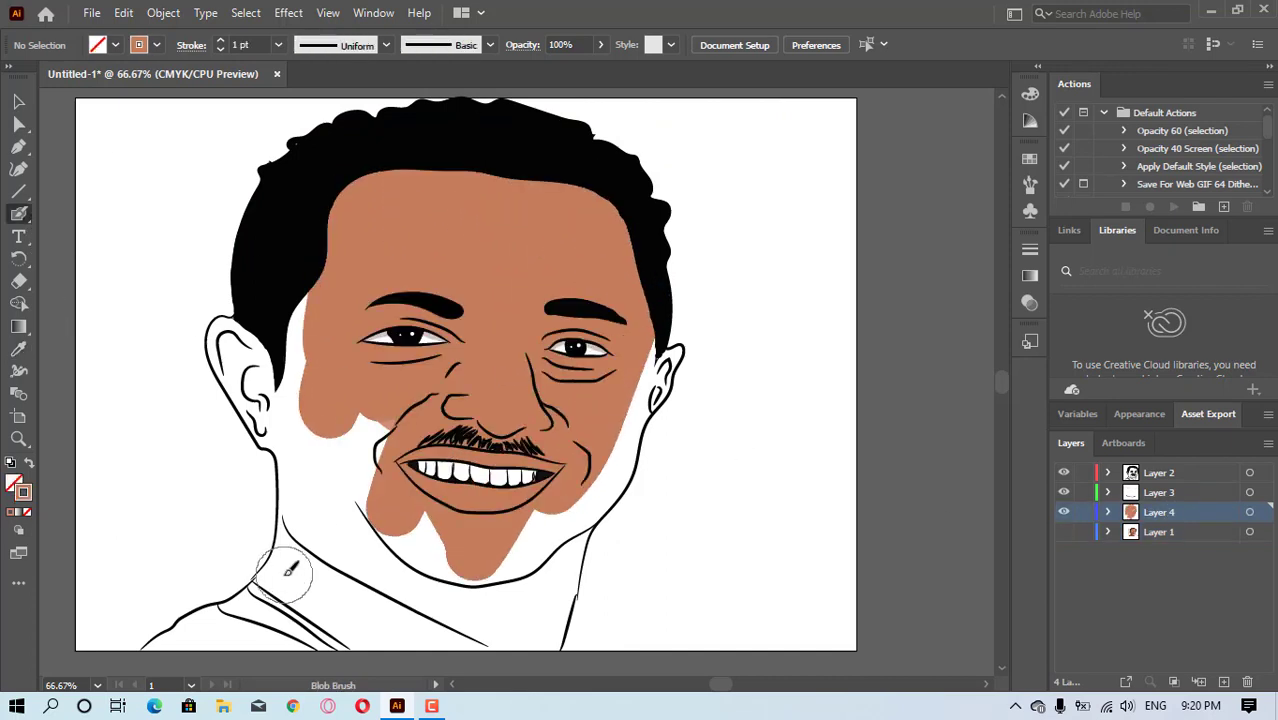
- Extend the brown skin colour over the cheek below the larger ear, that ear and the adjoining neck
left_click_drag(298, 577, 370, 445)
mouse_move(284, 318)
left_mouse_down()
mouse_move(270, 335)
mouse_move(335, 460)
left_mouse_up()
mouse_move(336, 517)
left_mouse_down()
mouse_move(322, 475)
mouse_move(410, 592)
mouse_move(372, 612)
left_mouse_up()
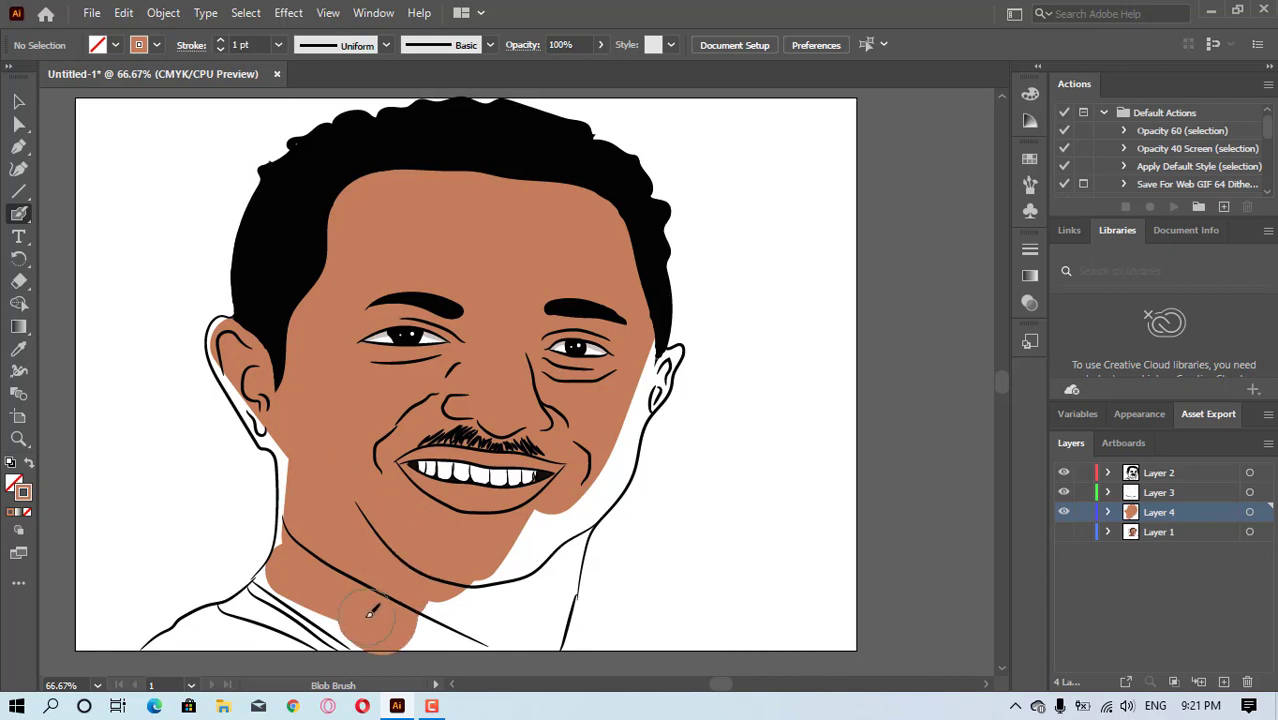
key("ctrl+z")
mouse_move(296, 530)
left_mouse_down()
mouse_move(312, 501)
mouse_move(432, 534)
left_mouse_up()
left_click_drag(378, 602, 448, 628)
key("ctrl+z")
- Fill the rest of the chin, jaw, neck and both ears with the brown skin colour up to the outlines
left_click_drag(434, 505, 514, 472)
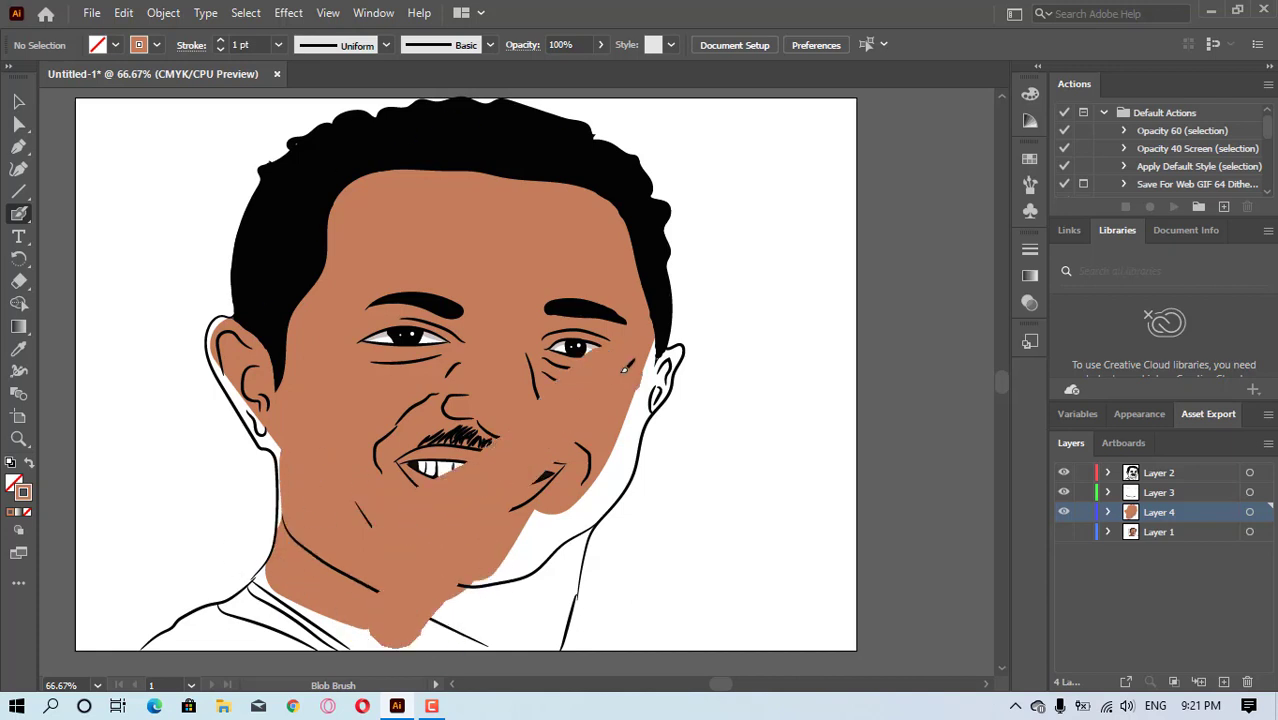
mouse_move(638, 366)
left_mouse_down()
mouse_move(534, 550)
mouse_move(466, 600)
left_mouse_up()
mouse_move(528, 565)
left_mouse_down()
mouse_move(585, 500)
mouse_move(568, 499)
mouse_move(525, 632)
left_mouse_up()
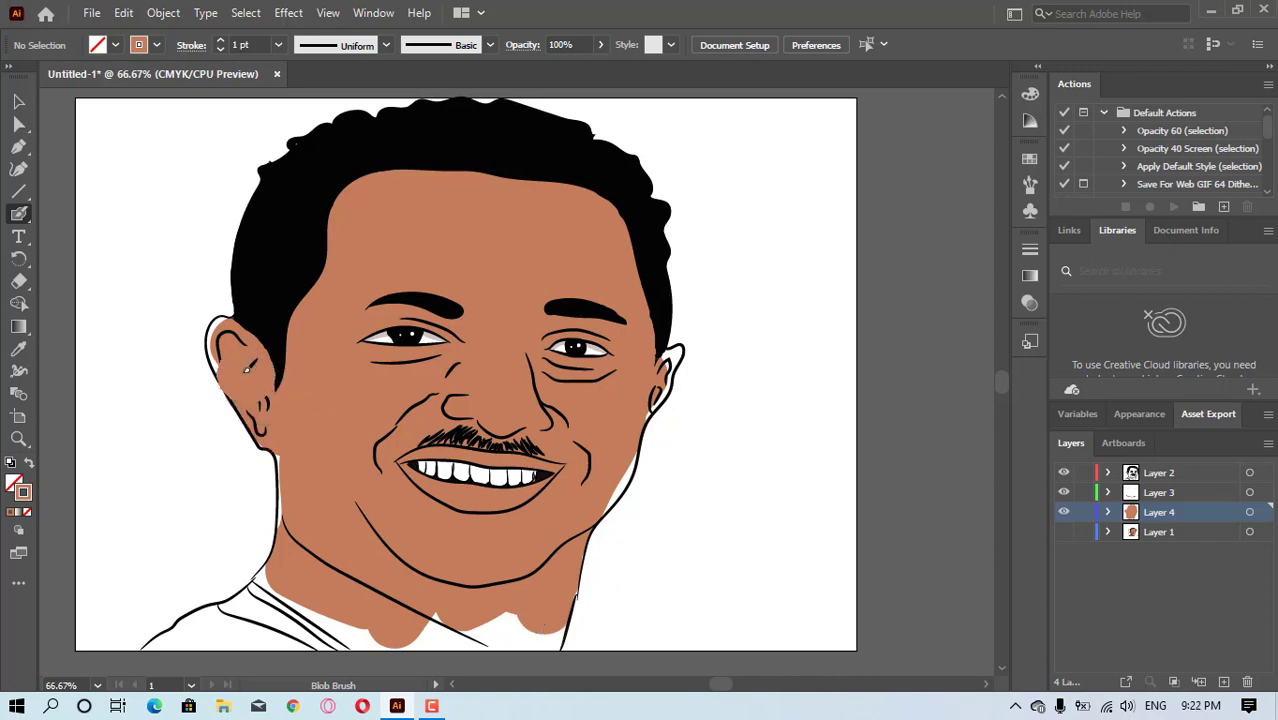
mouse_move(247, 369)
left_mouse_down()
mouse_move(216, 326)
mouse_move(252, 345)
left_mouse_up()
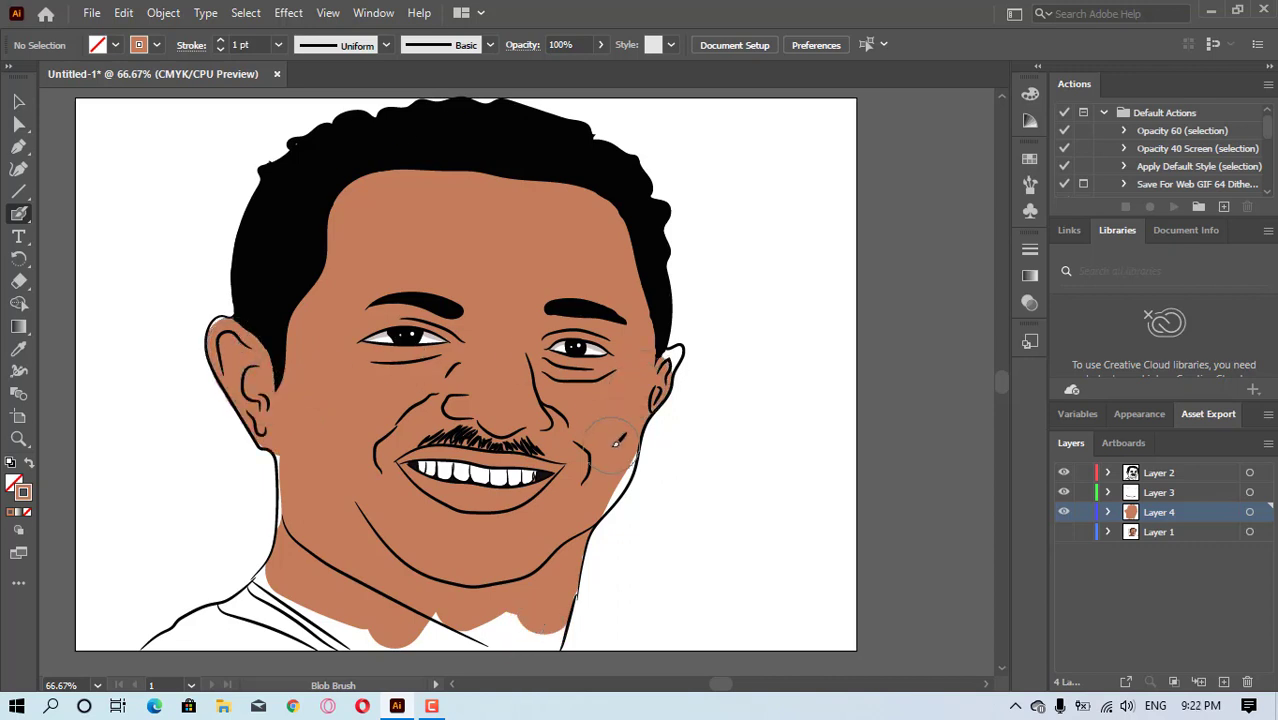
mouse_move(614, 447)
left_mouse_down()
mouse_move(606, 478)
mouse_move(612, 456)
left_mouse_up()
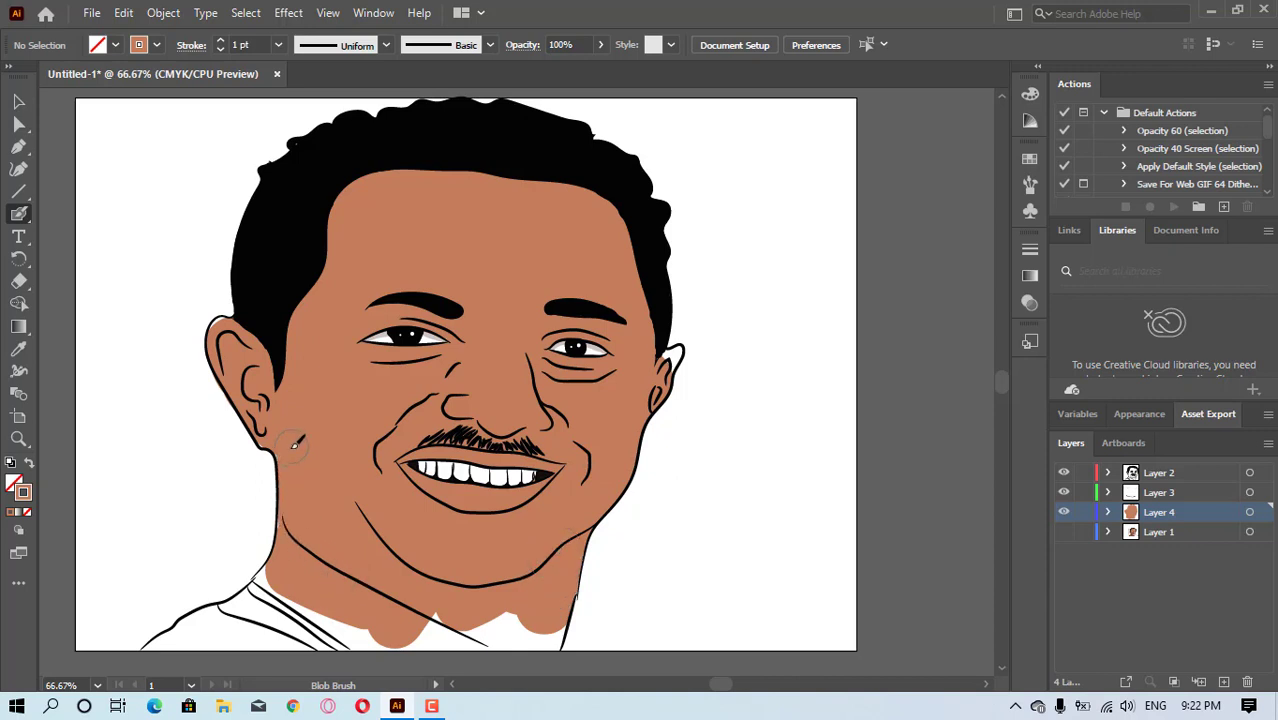
mouse_move(281, 570)
left_mouse_down()
mouse_move(361, 631)
mouse_move(317, 597)
mouse_move(377, 631)
mouse_move(565, 640)
left_mouse_up()
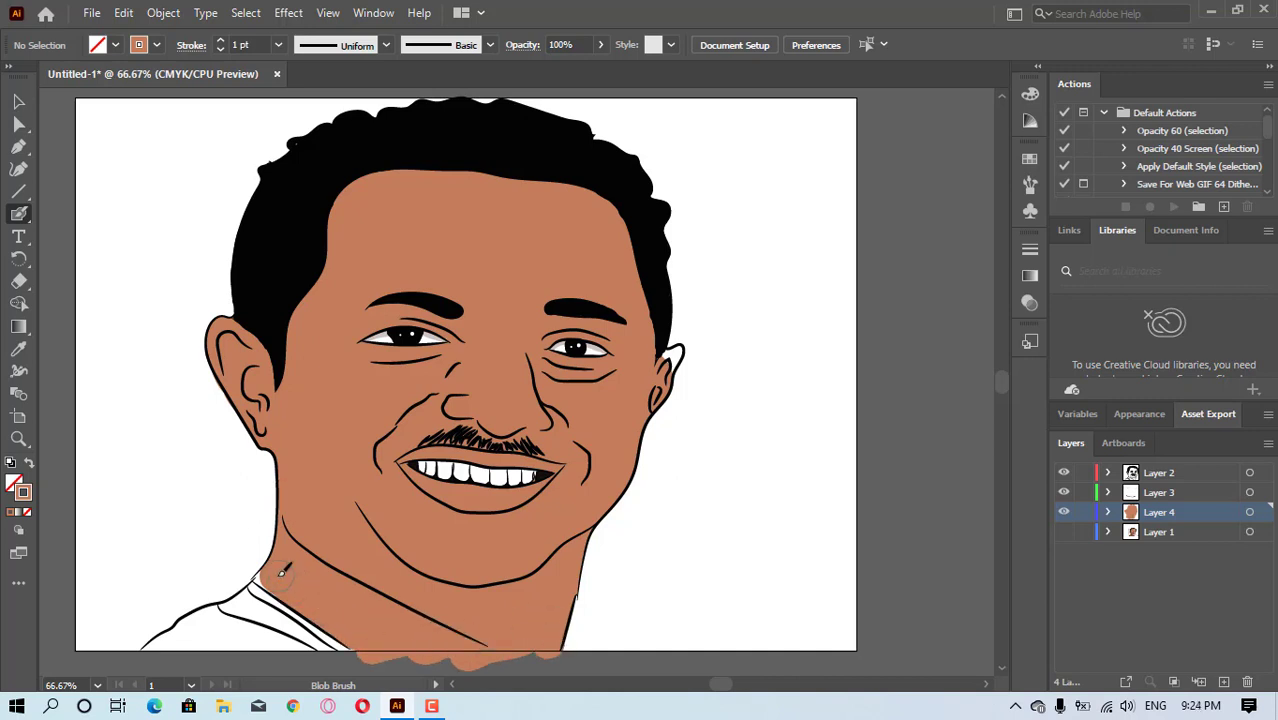
left_click_drag(679, 356, 671, 365)
- Erase the skin colour that spills past the artboard edge below the neck
left_click(18, 284)
mouse_move(360, 656)
left_mouse_down()
mouse_move(526, 656)
mouse_move(417, 668)
left_mouse_up()
left_click_drag(530, 657, 548, 658)
left_click_drag(342, 657, 432, 656)
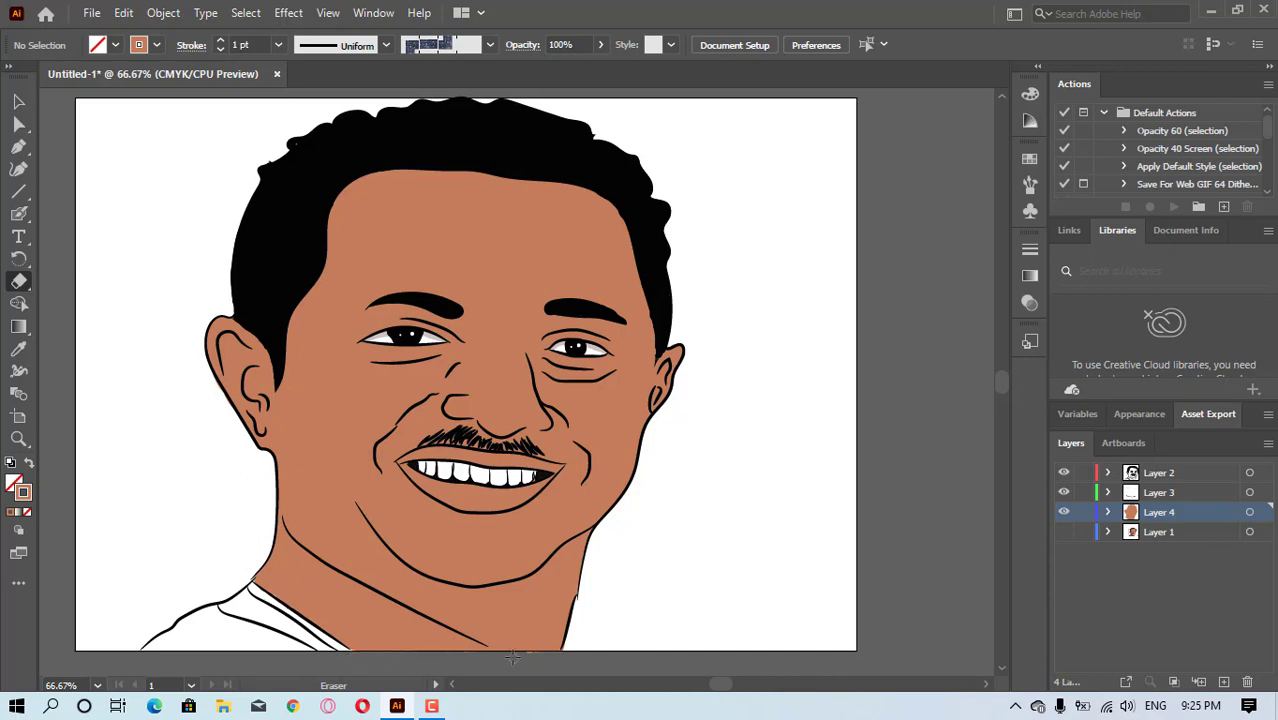
- Set the stroke to black and paint the shirt with the Blob Brush, leaving the collar band white
double_click(24, 492)
key("Return")
mouse_move(420, 450)
left_mouse_down()
mouse_move(205, 679)
mouse_move(208, 632)
mouse_move(165, 643)
mouse_move(195, 618)
mouse_move(305, 652)
mouse_move(215, 610)
mouse_move(253, 622)
left_mouse_up()
left_click(20, 214)
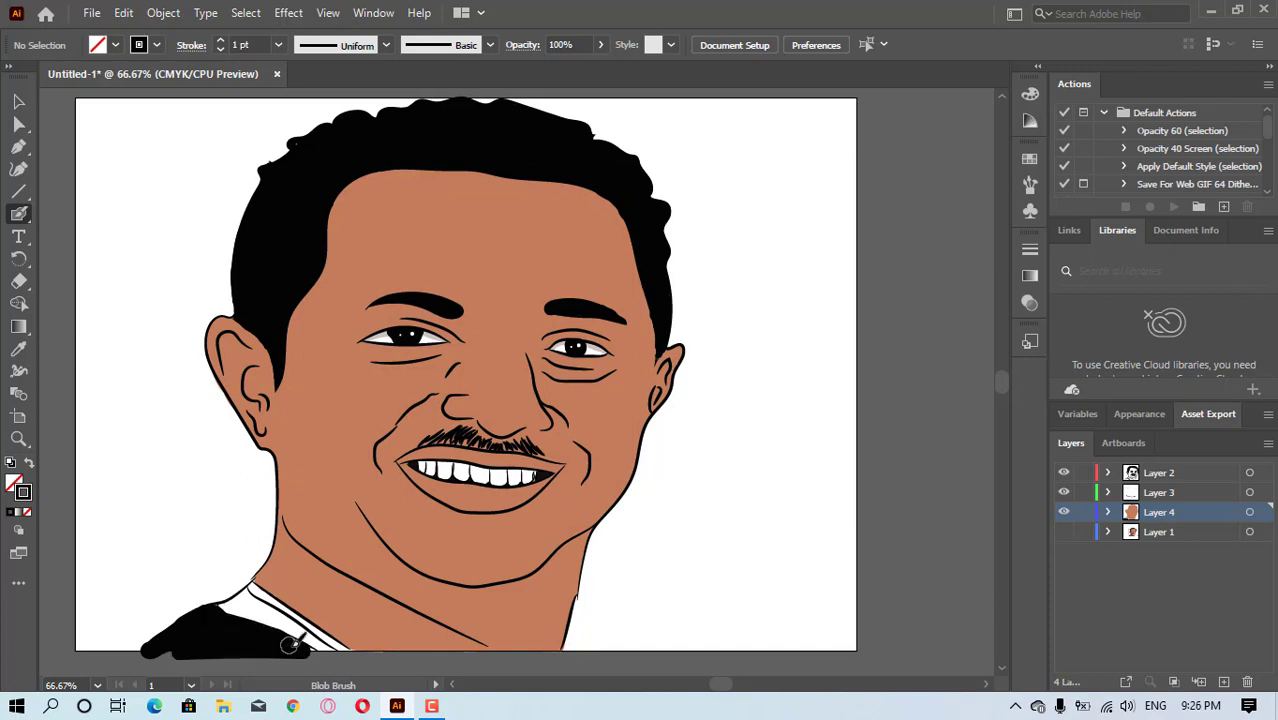
- Erase the black shirt paint that spills past the artboard's lower edge
left_click(19, 282)
left_click_drag(142, 664, 328, 661)
left_click_drag(318, 661, 155, 657)
key("shift+b")
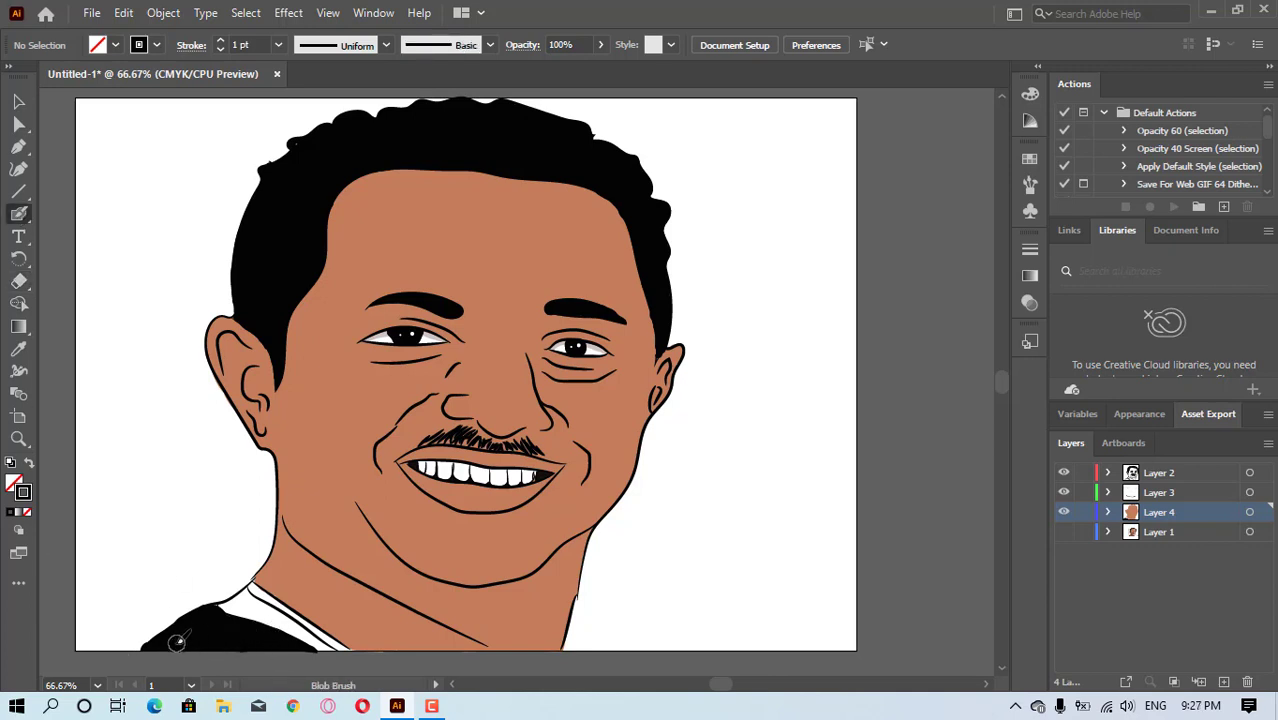
- Create a new layer between Layer 3 and Layer 4 and sample a rosy lip colour from the reference photo's lower lip
left_click(1064, 513)
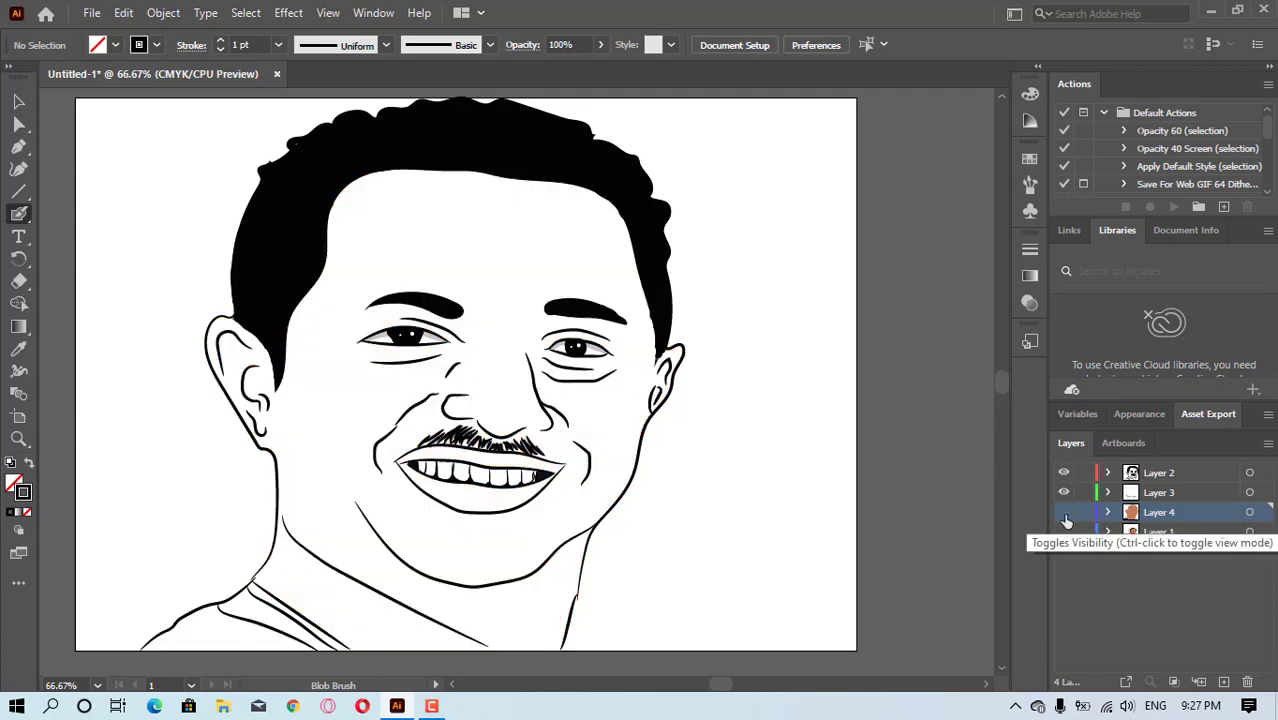
left_click(1224, 682)
mouse_move(1138, 513)
left_mouse_down()
mouse_move(1136, 541)
mouse_move(1150, 504)
left_mouse_up()
left_click(1063, 552)
left_click(19, 349)
left_click(471, 489)
left_click(1064, 552)
left_click(1064, 513)
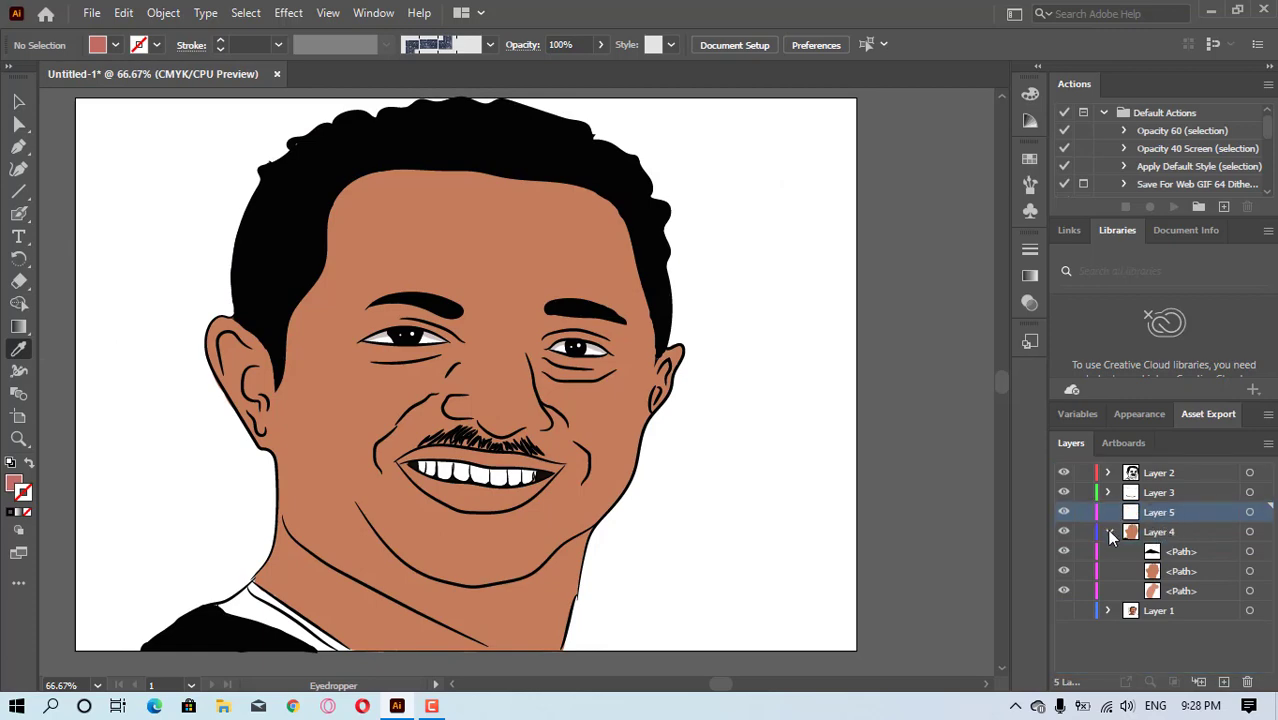
left_click(1109, 532)
- Paint the lower and upper lips with the sampled rosy colour using the Blob Brush, staying inside the outlines
key("z")
left_click(468, 471)
left_click(480, 461)
key("shift+b")
mouse_move(446, 464)
left_mouse_down()
mouse_move(474, 465)
mouse_move(428, 442)
mouse_move(485, 437)
left_mouse_up()
left_click(18, 145)
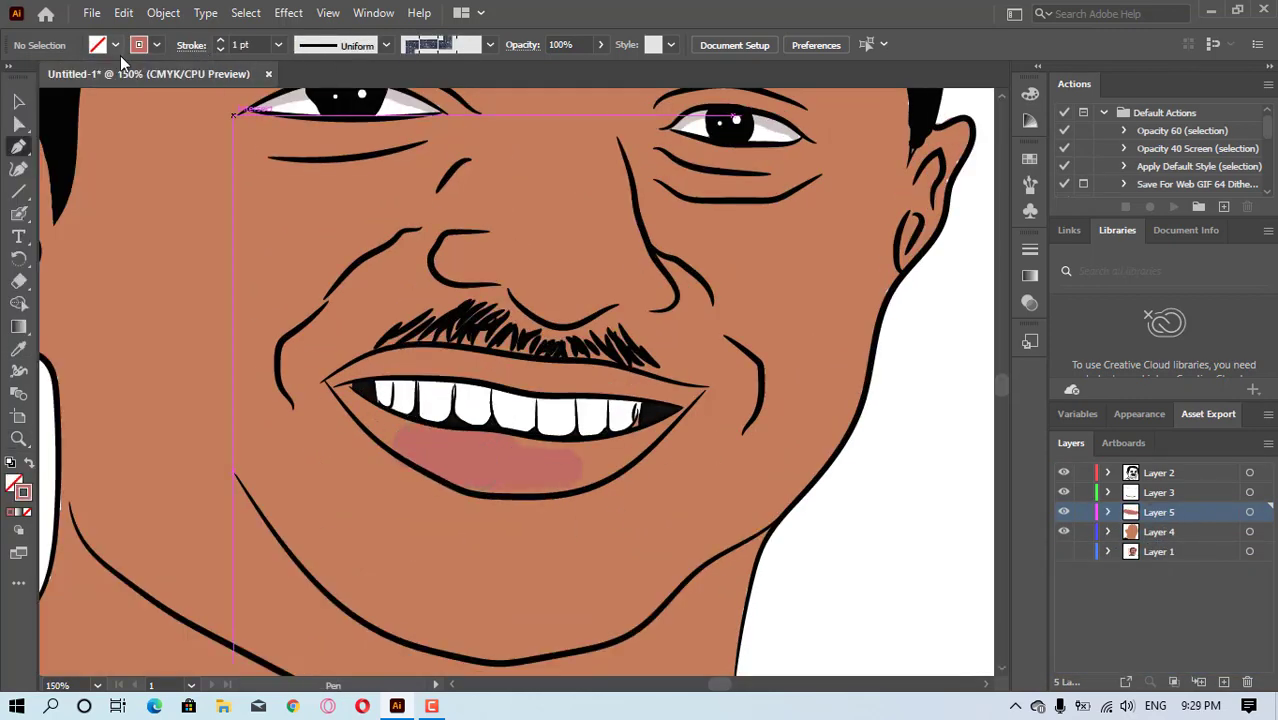
key("shift+b")
mouse_move(511, 477)
left_mouse_down()
mouse_move(492, 474)
mouse_move(567, 455)
left_mouse_up()
mouse_move(461, 364)
left_mouse_down()
mouse_move(372, 360)
mouse_move(610, 370)
left_mouse_up()
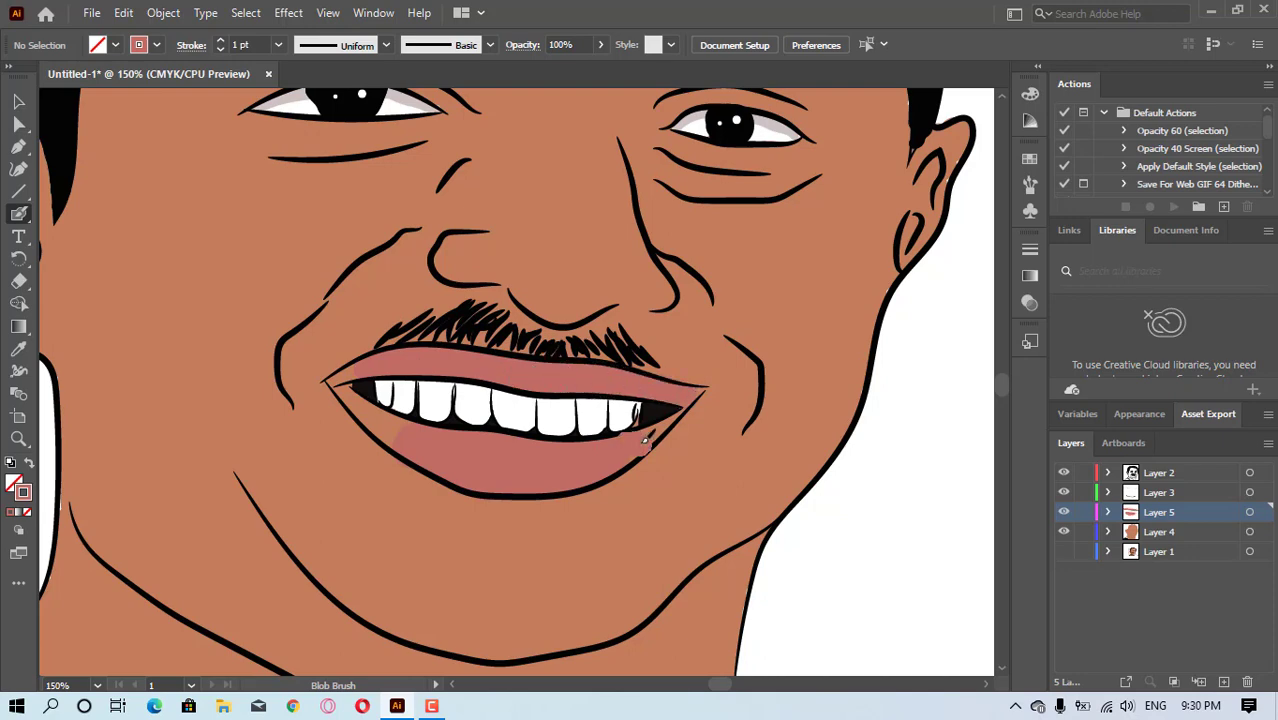
- Sample a darker reddish brown from the reference photo's mouth area and show the lip and skin layers again
left_click(1064, 512)
left_click(1064, 532)
left_click(1064, 552)
left_click(19, 349)
left_click(555, 385)
left_click(1064, 514)
left_click(1064, 531)
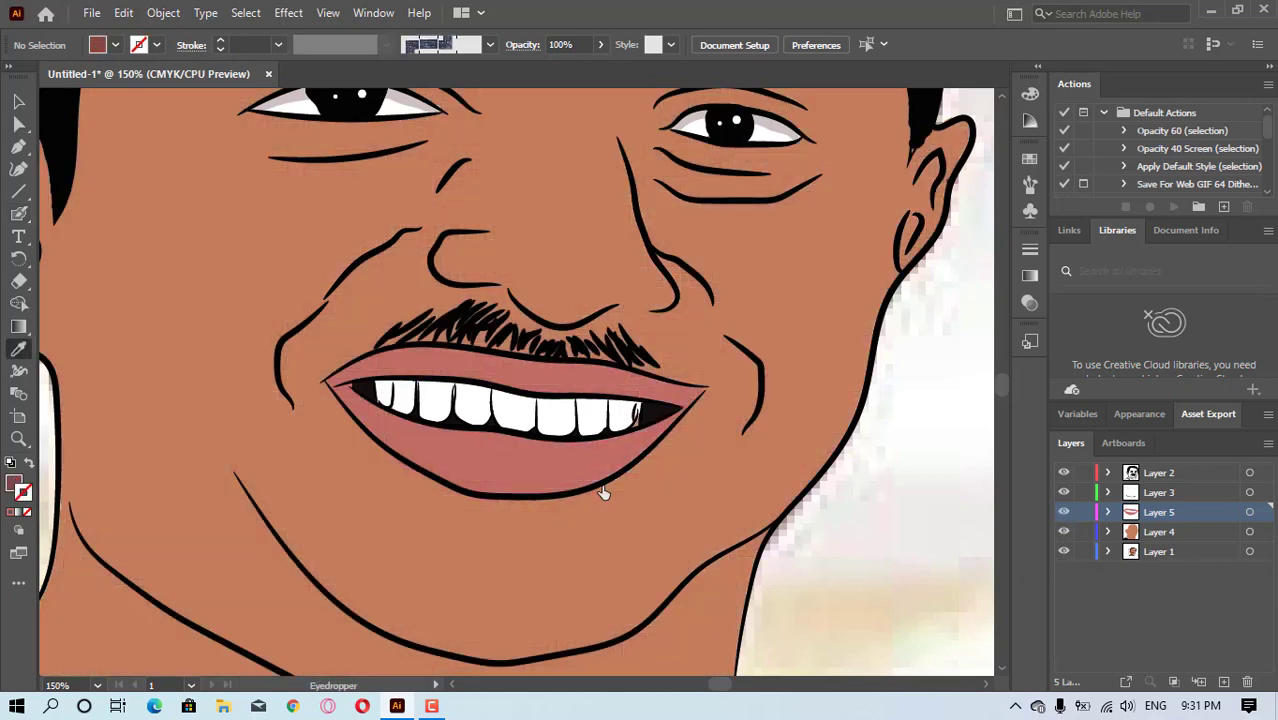
- Paint dark reddish-brown shading along the upper lip's inner edge and along the lower lip beneath the teeth
key("shift+b")
left_click_drag(369, 374, 700, 393)
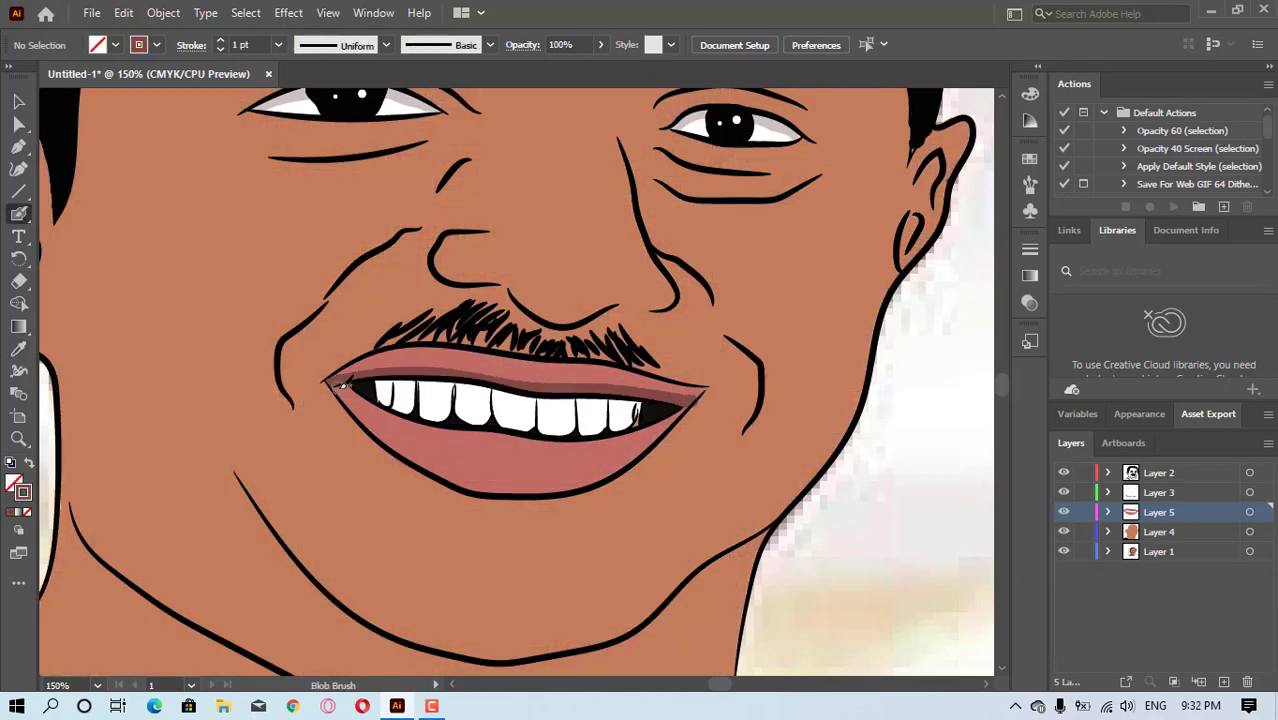
mouse_move(333, 381)
left_mouse_down()
mouse_move(430, 425)
mouse_move(503, 432)
mouse_move(600, 434)
mouse_move(690, 400)
left_mouse_up()
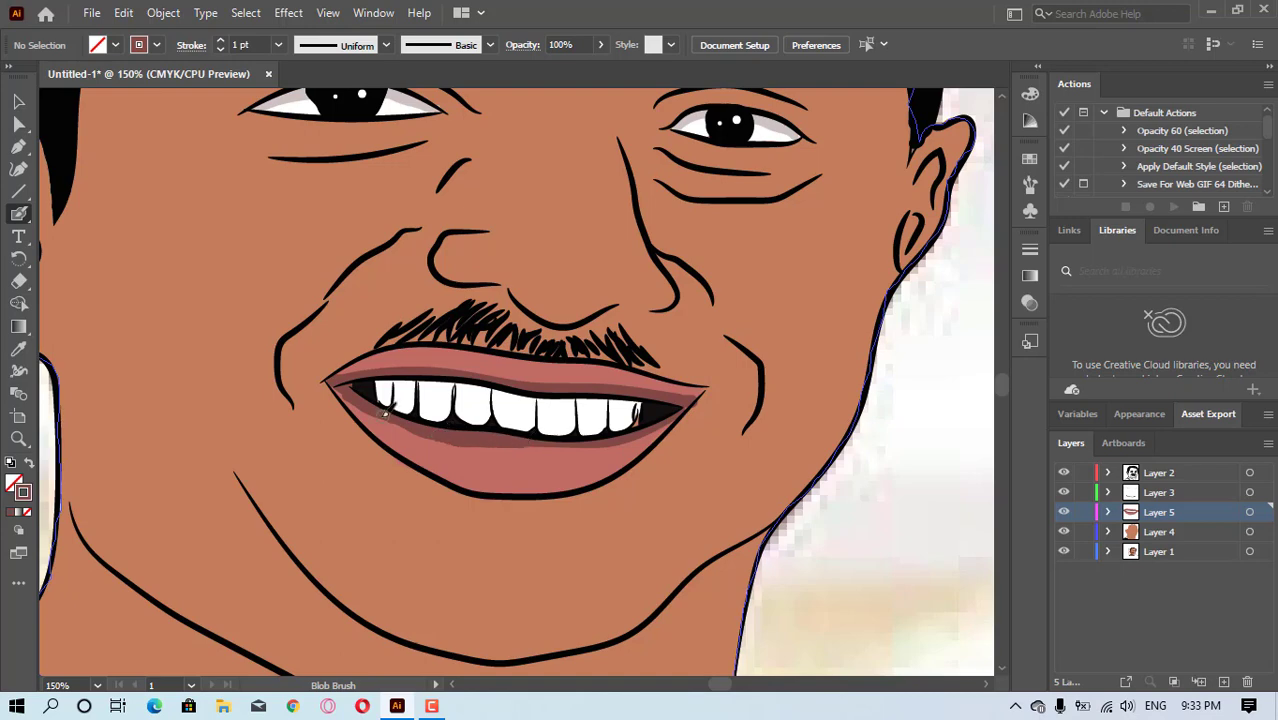
left_click_drag(530, 442, 612, 439)
left_click_drag(513, 440, 648, 434)
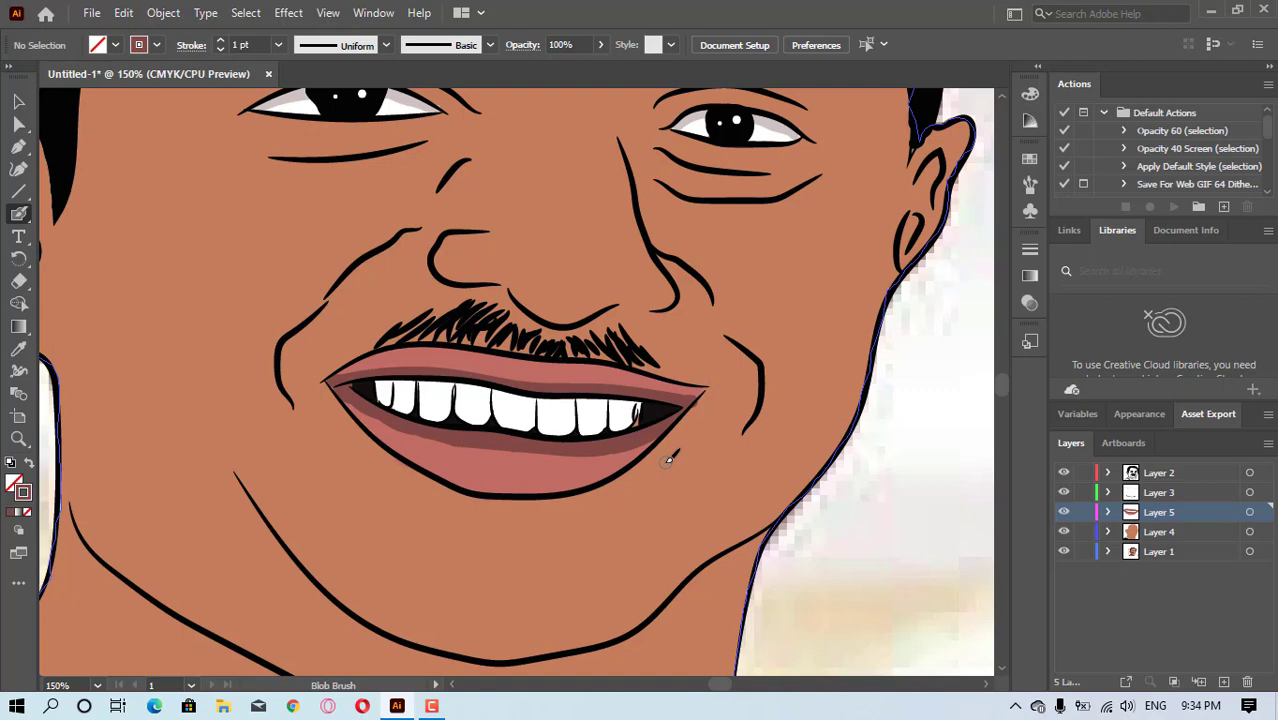
- Sample a light pink from the reference photo's lower lip and paint a highlight on the middle of the drawn lower lip
left_click_drag(1064, 531, 1066, 520)
key("i")
left_click(509, 446)
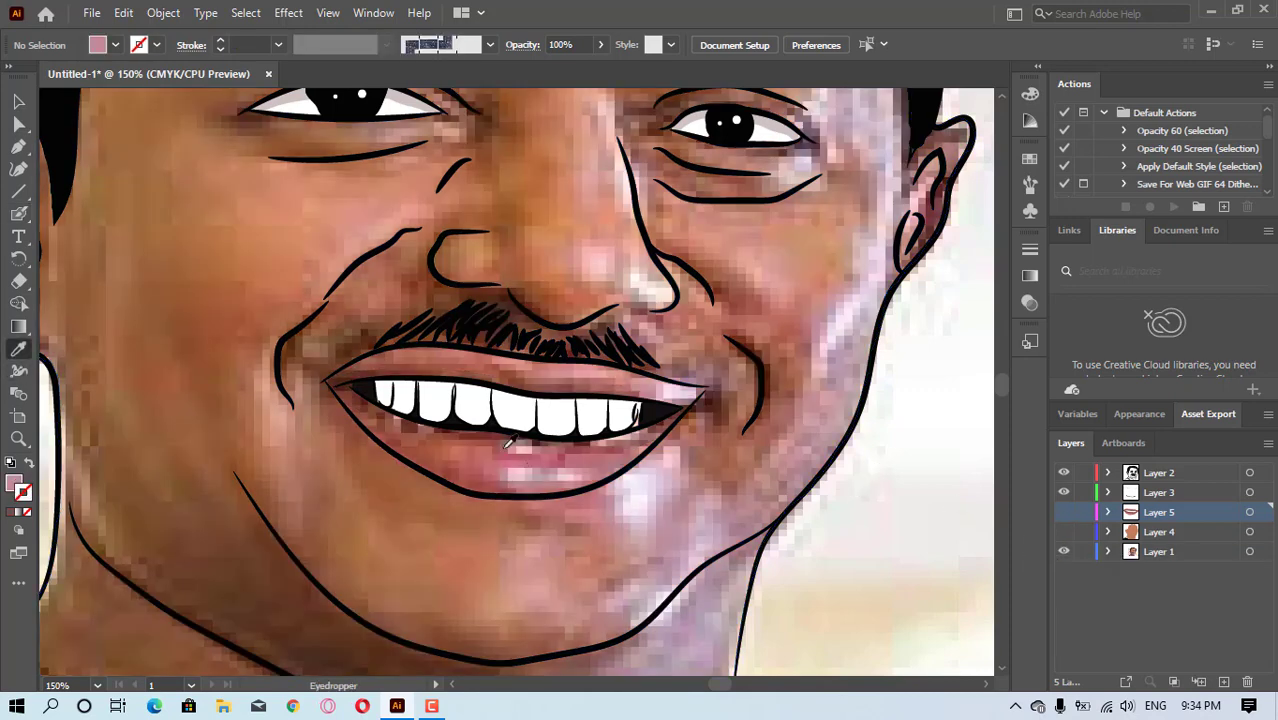
left_click(1065, 532)
left_click(1065, 532)
left_click(1064, 512)
left_click(19, 214)
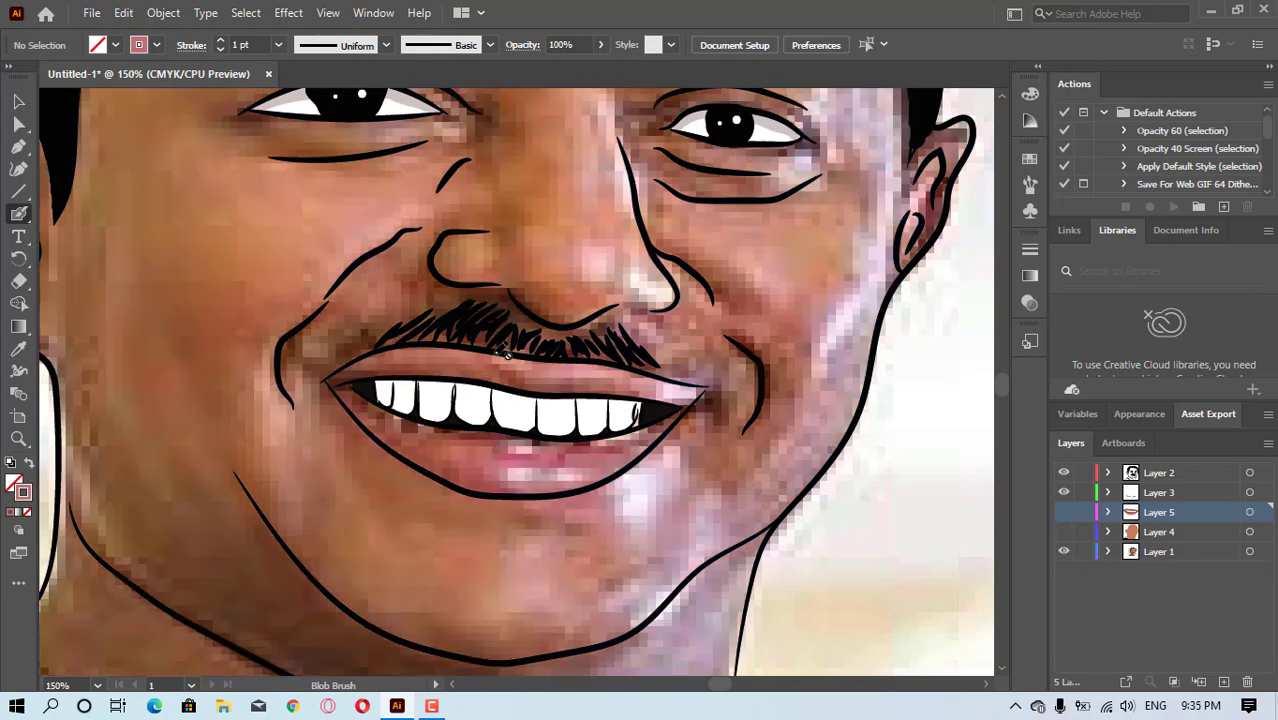
key("i")
left_click(513, 465)
key("shift+b")
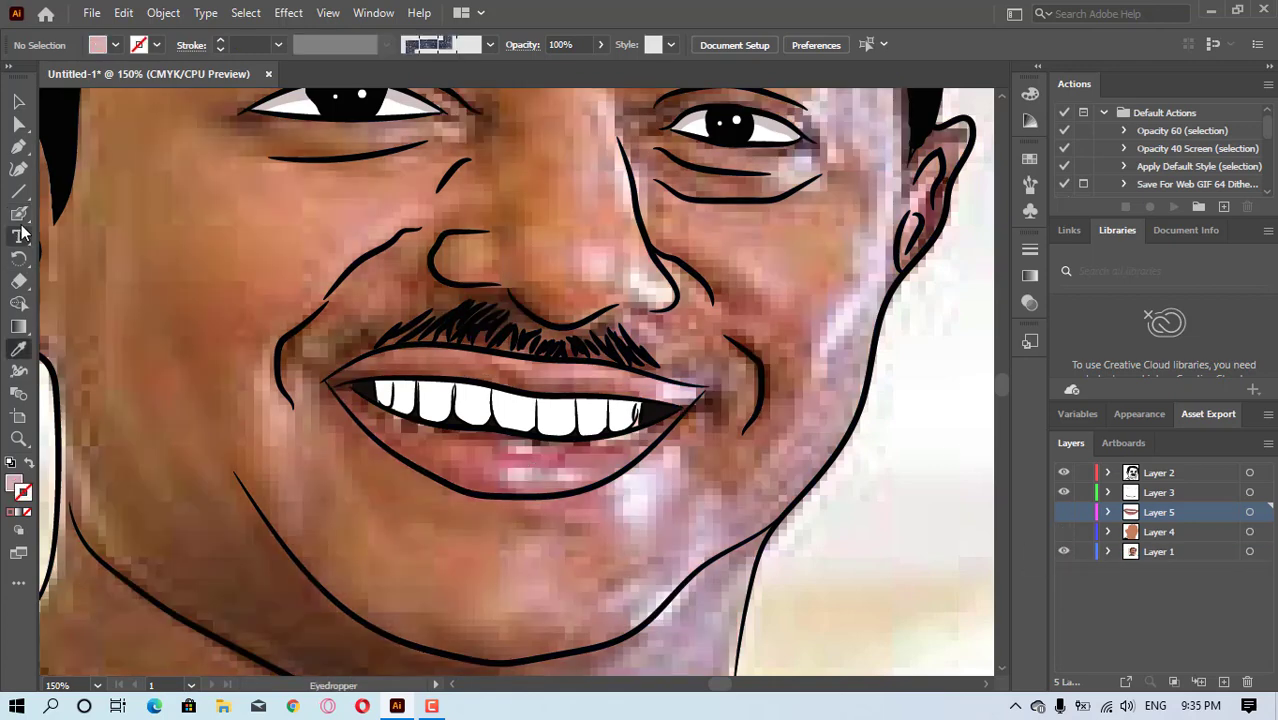
left_click_drag(530, 470, 531, 467)
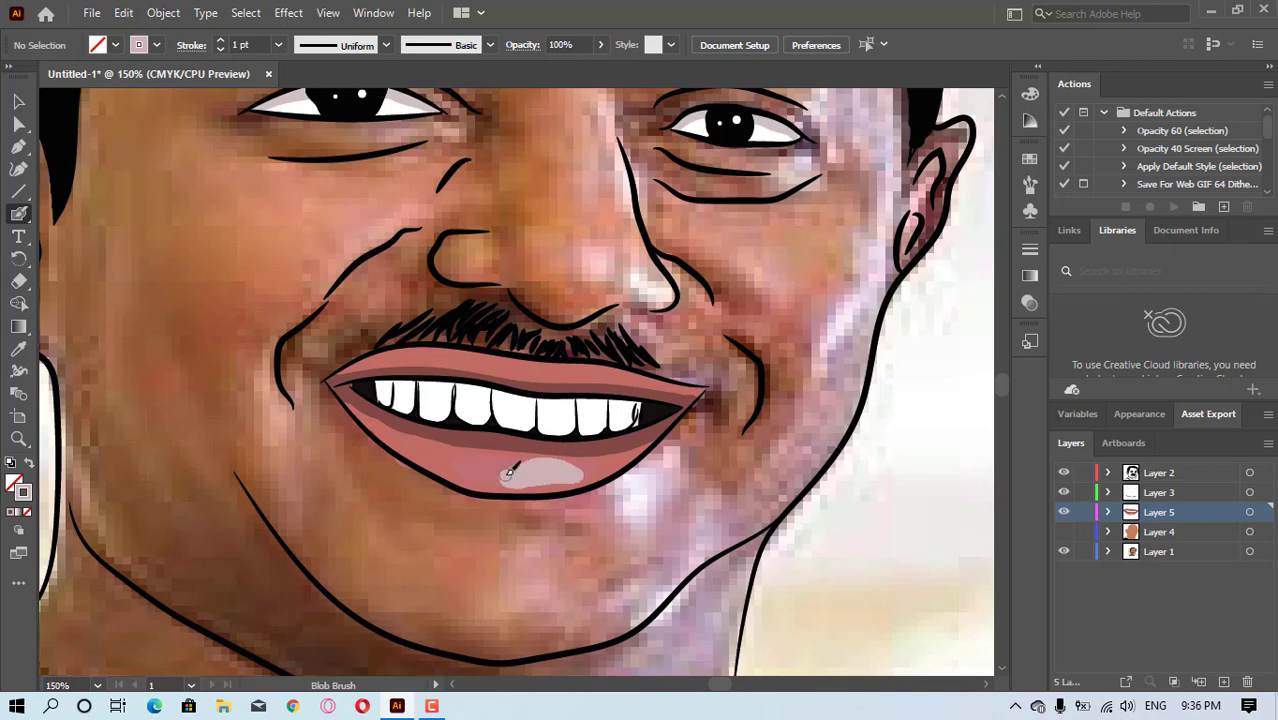
- Sample the lip colour, trim the edges of the lower-lip highlight with the Blob Brush and show the skin layer again
key("i")
left_click(481, 469)
left_click(19, 214)
left_click_drag(500, 482, 583, 481)
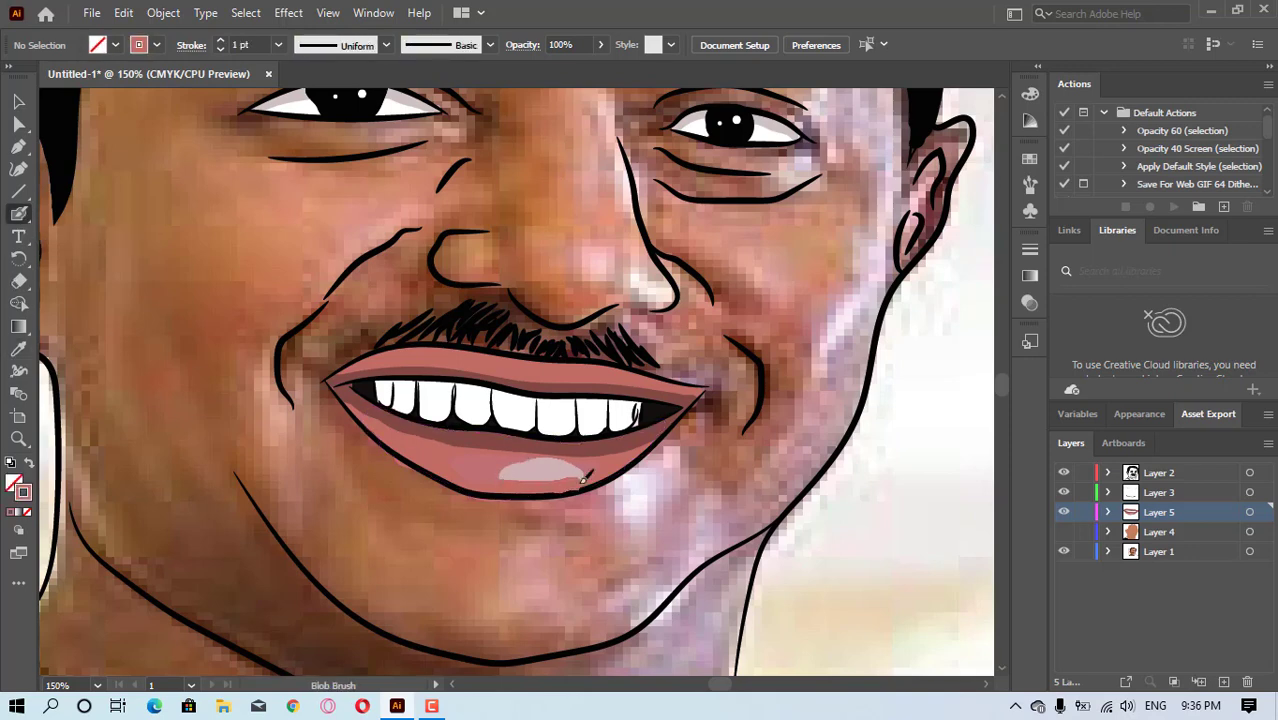
left_click(1063, 531)
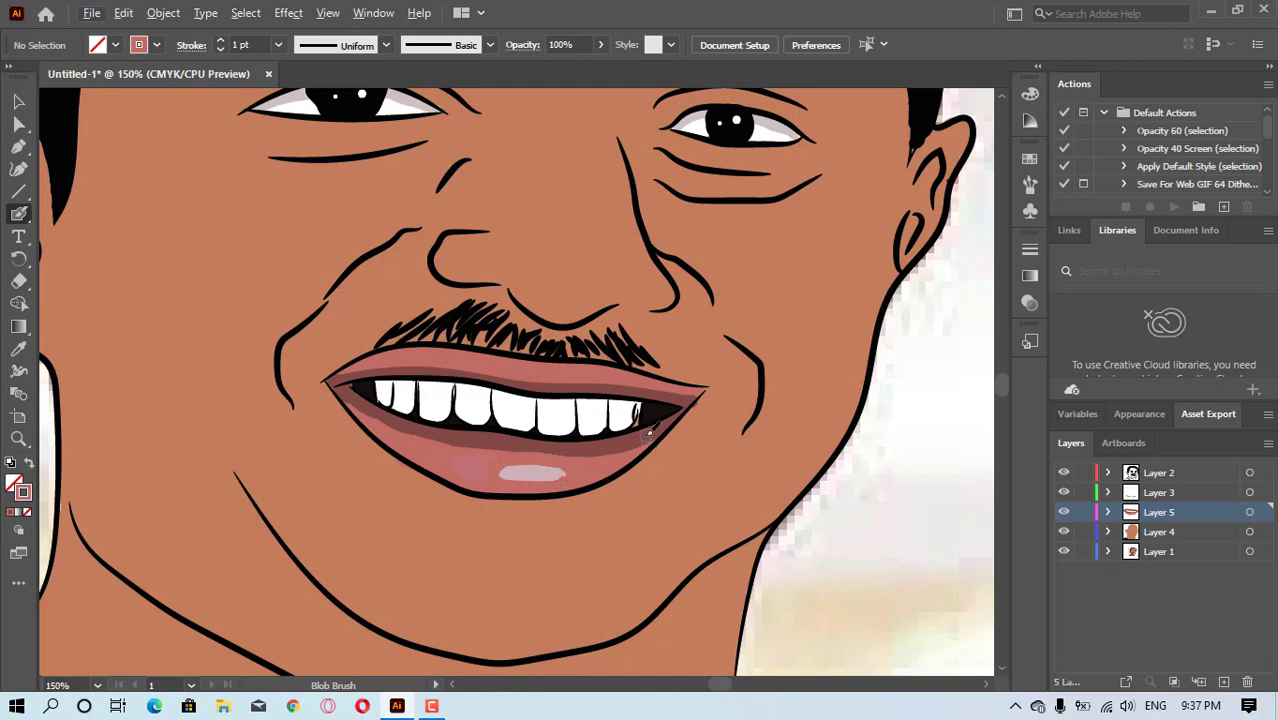
- Sample the brown of the uncovered shirt area beside the collar from the reference photo
key("z")
left_click(648, 433, "alt")
left_click(433, 282, "alt")
key("i")
left_click(308, 588)
left_click(19, 214)
key("z")
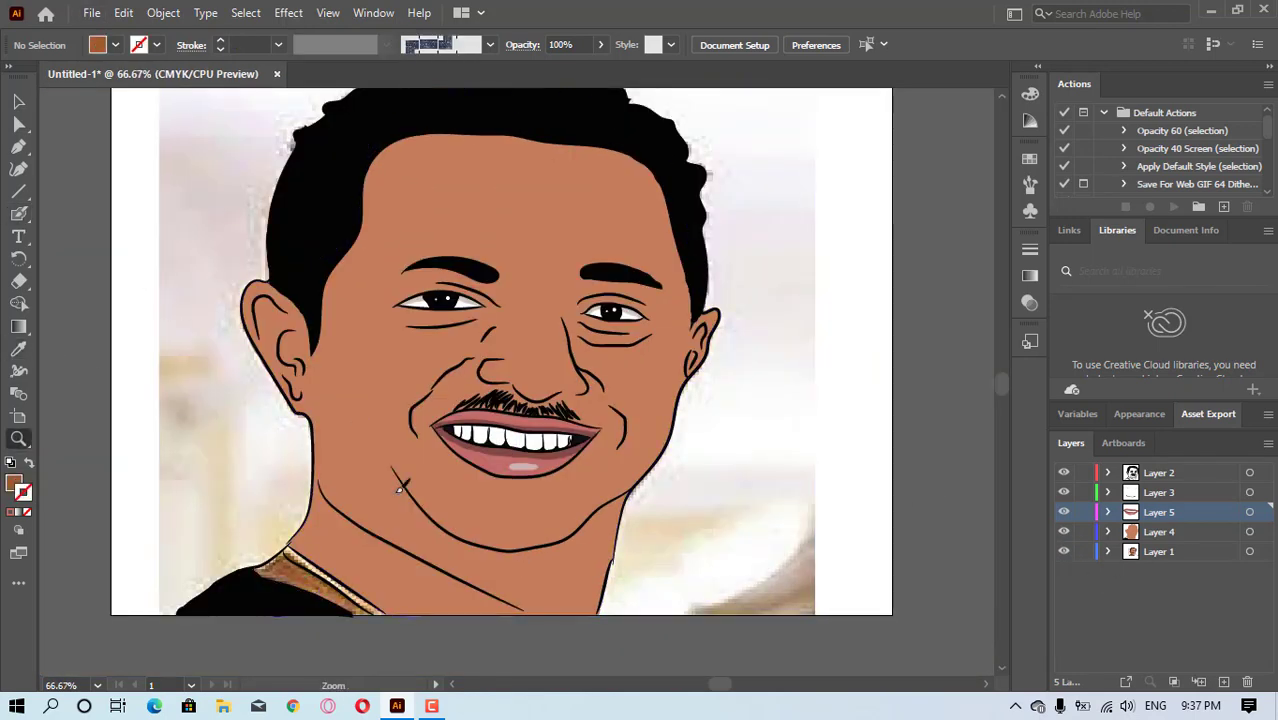
- Paint the strip between the black shirt and the white collar band brown, and hide the reference photo layer
left_click(405, 513)
left_click(414, 509)
left_click(411, 321)
left_click(19, 214)
mouse_move(411, 364)
left_mouse_down()
mouse_move(463, 371)
mouse_move(447, 393)
mouse_move(588, 407)
mouse_move(440, 376)
mouse_move(434, 352)
mouse_move(486, 315)
mouse_move(556, 372)
mouse_move(456, 348)
mouse_move(542, 354)
mouse_move(480, 393)
mouse_move(736, 491)
mouse_move(678, 444)
left_mouse_up()
key("z")
key("ctrl+z")
left_click(19, 214)
left_click(1064, 551)
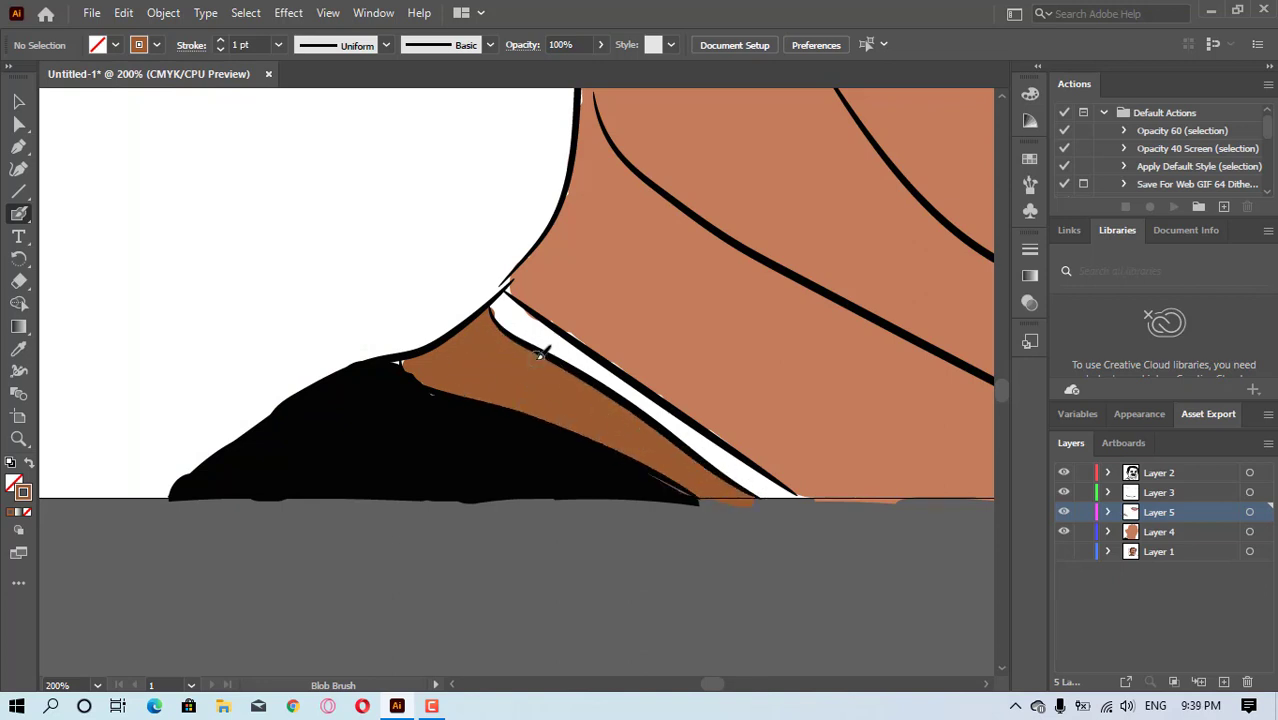
- Add a short brown shadow stroke on the neck beside the collar and erase the brown spilling below the artboard
left_click_drag(672, 395, 605, 355)
key("i")
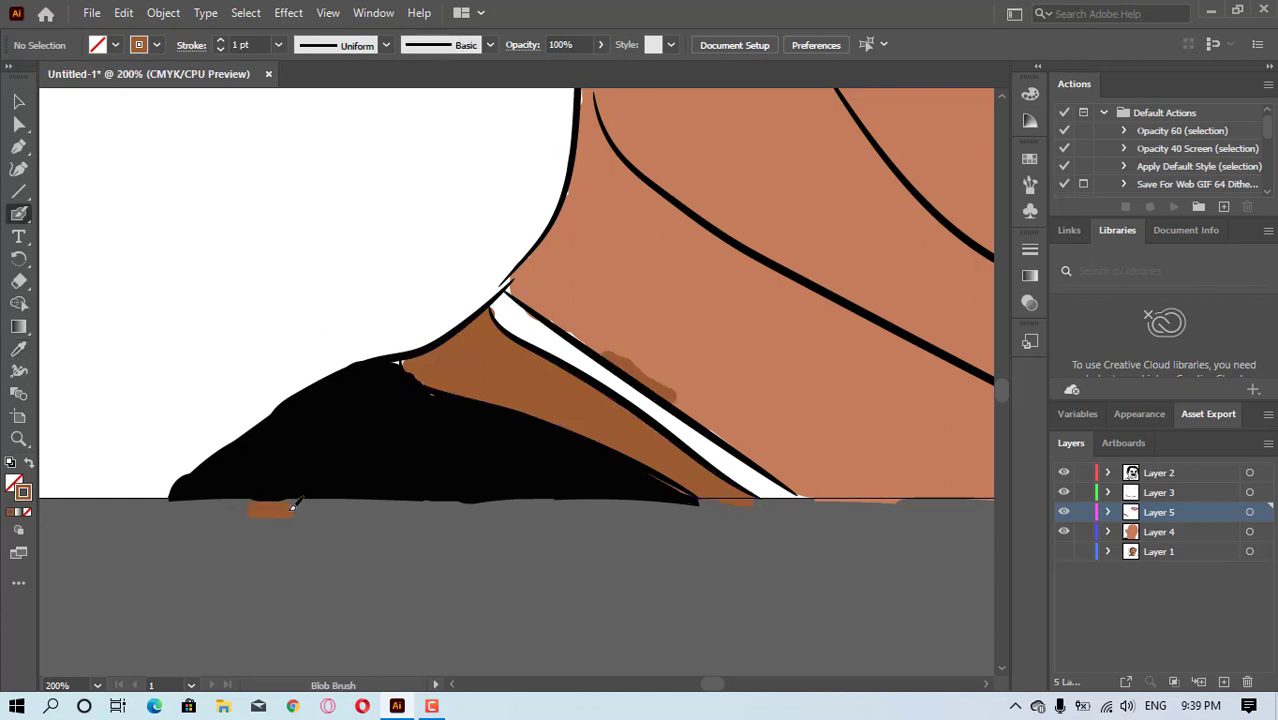
left_click(19, 281)
mouse_move(671, 530)
left_mouse_down()
mouse_move(744, 516)
mouse_move(711, 513)
left_mouse_up()
mouse_move(813, 514)
left_mouse_down()
mouse_move(900, 513)
mouse_move(853, 514)
left_mouse_up()
- Set the stroke to off-white, paint the collar band with the Blob Brush and erase the spill below the artboard
double_click(23, 491)
left_click_drag(419, 287, 413, 267)
key("Return")
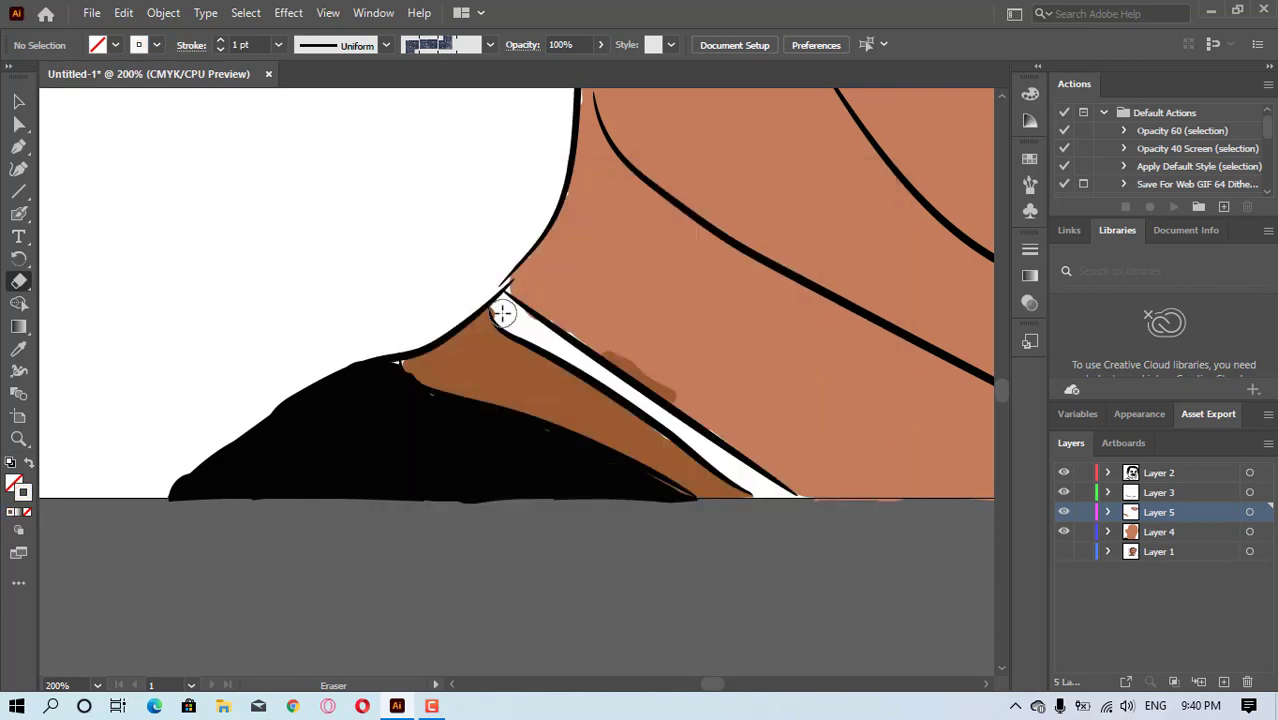
key("shift+b")
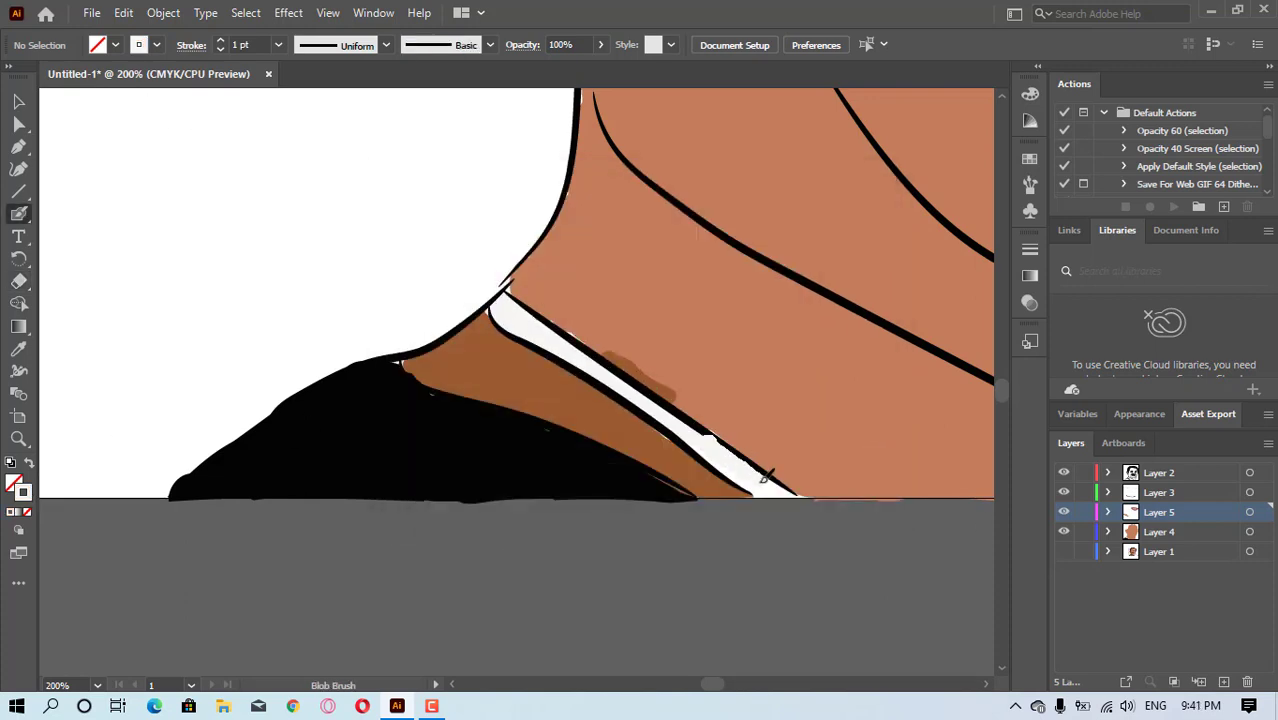
key("shift+e")
left_click_drag(781, 511, 784, 512)
left_click_drag(811, 514, 823, 514)
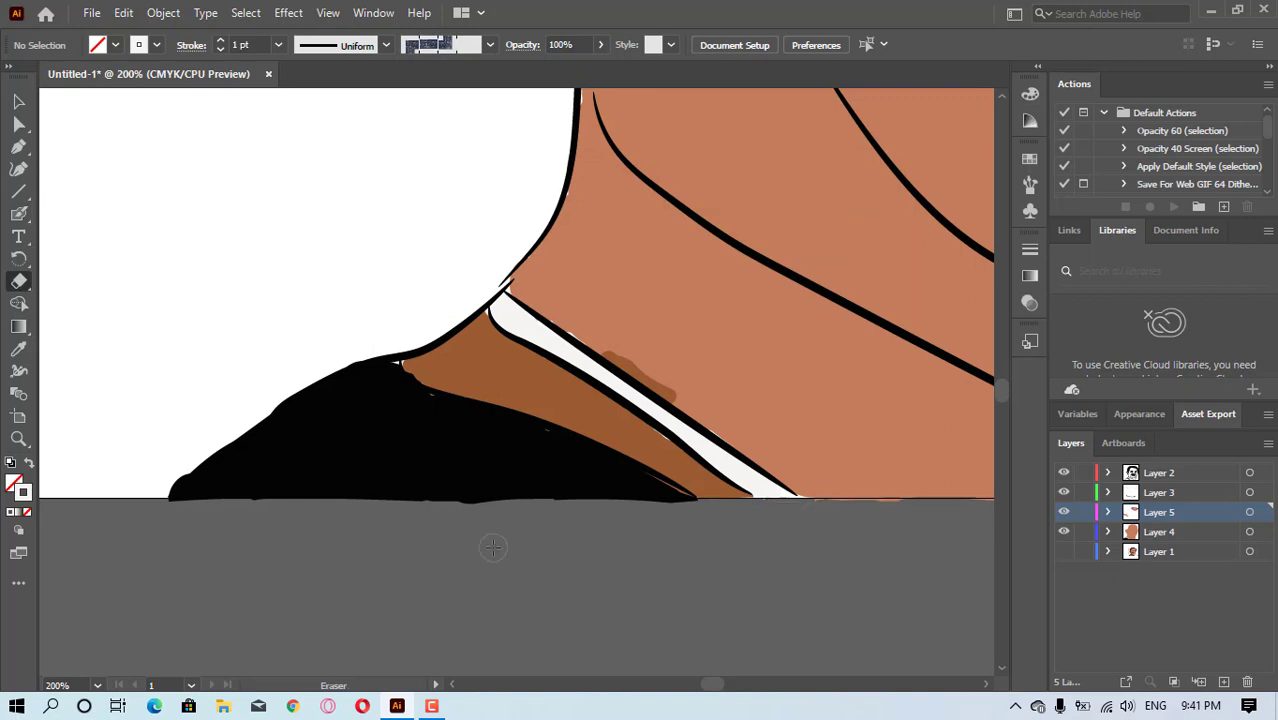
- Set the stroke to black and fill the small gap at the upper corner of the shirt with the Blob Brush
double_click(23, 491)
left_click(627, 462)
key("Return")
left_click(19, 214)
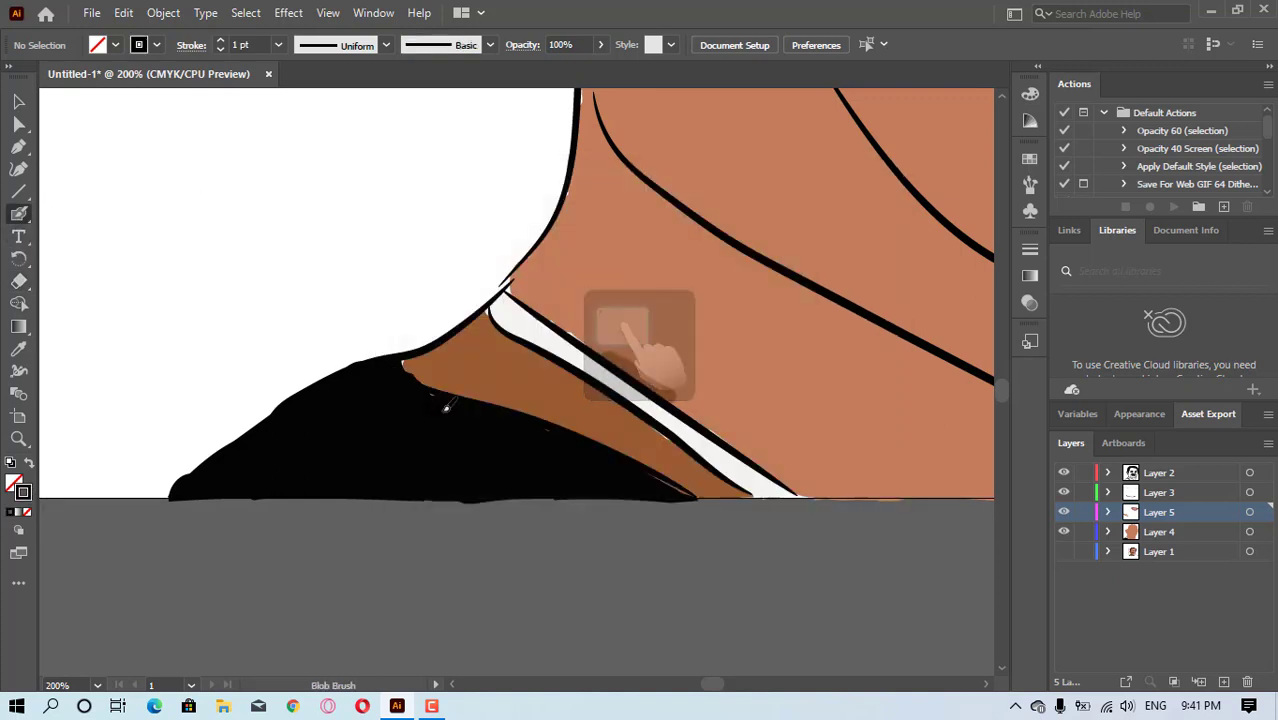
- Sample the brown from the strip beside the collar and paint shading along the fold lines of the larger ear
left_click(19, 349)
left_click(506, 388)
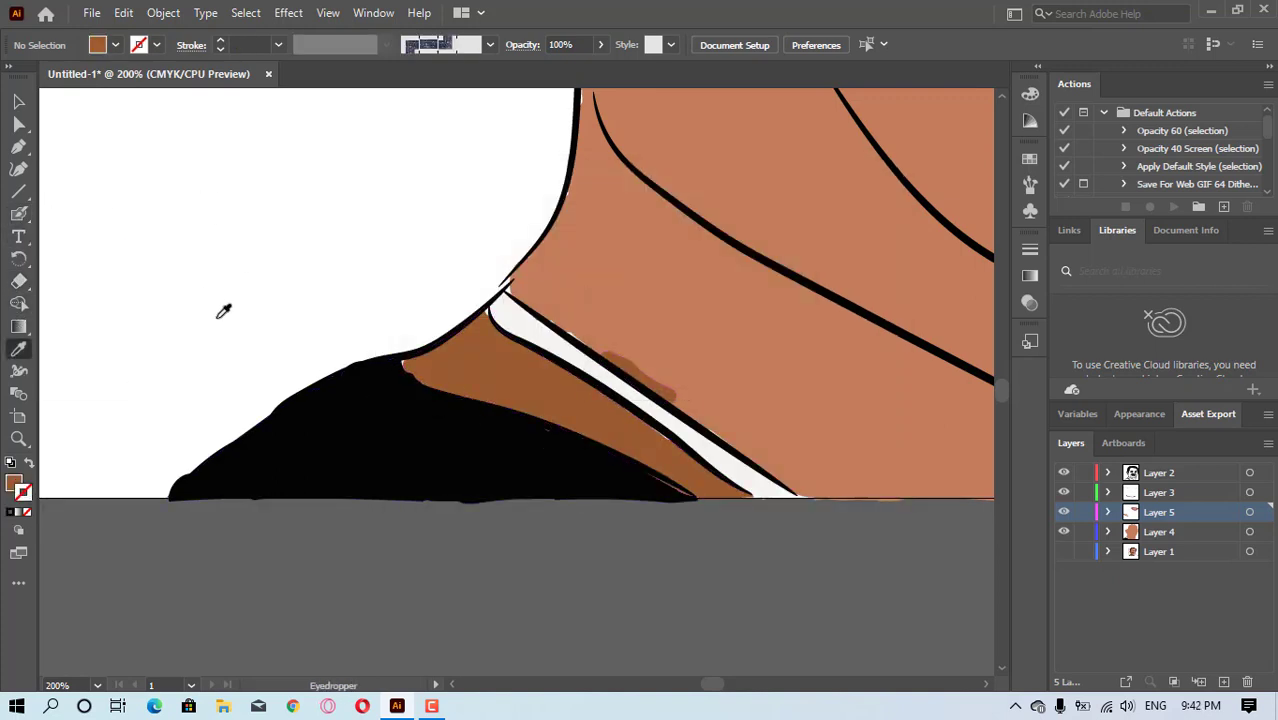
left_click(19, 439)
left_click(676, 314, "alt")
left_click(676, 314, "alt")
left_click(676, 314, "alt")
left_click(457, 311, "alt")
left_click(442, 318)
left_click(420, 363)
key("shift+b")
left_click_drag(560, 386, 515, 363)
left_click_drag(563, 413, 571, 475)
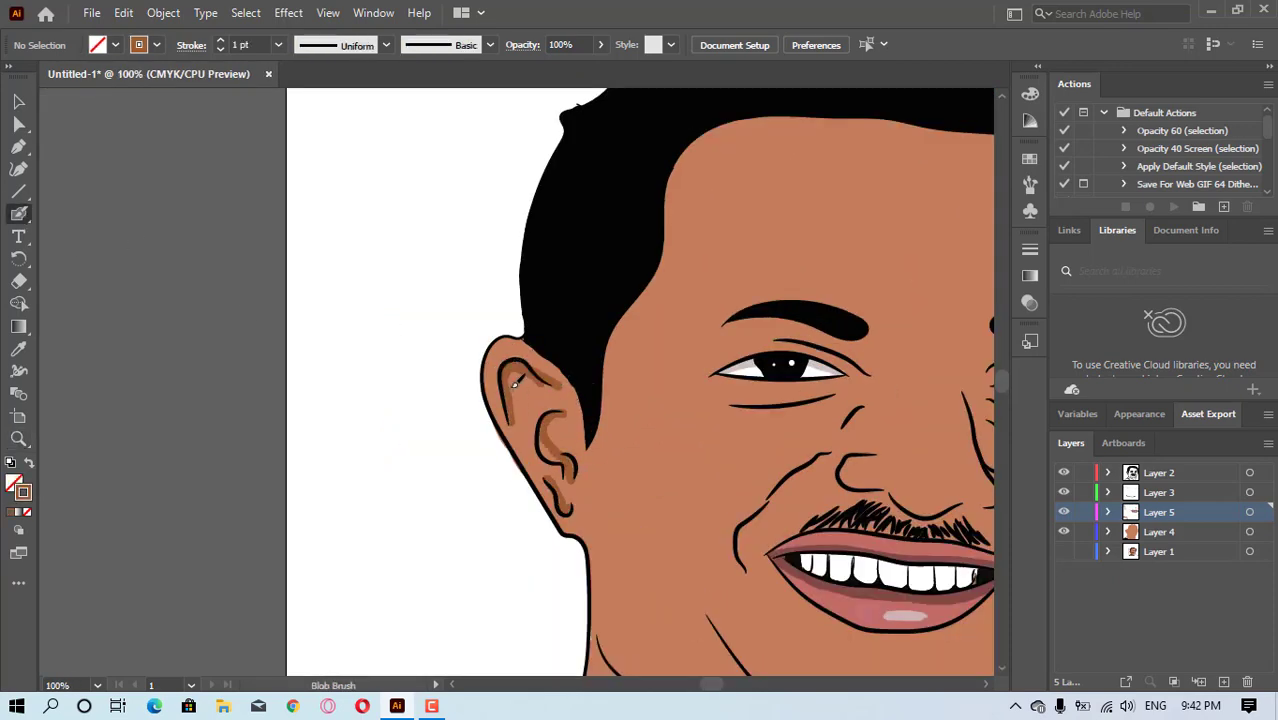
- Fill the inner hollow of the larger ear with brown shading
mouse_move(514, 380)
left_mouse_down()
mouse_move(546, 493)
mouse_move(511, 430)
left_mouse_up()
mouse_move(510, 372)
left_mouse_down()
mouse_move(553, 408)
mouse_move(518, 380)
left_mouse_up()
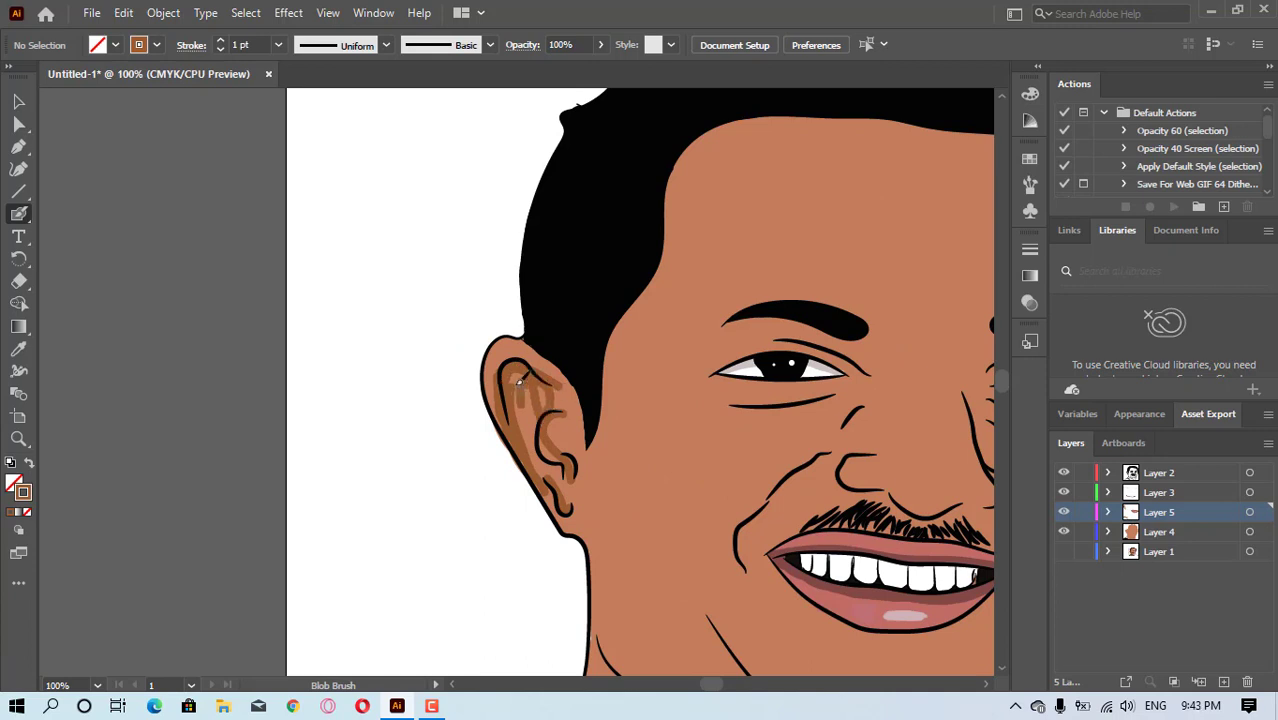
key("ctrl+z")
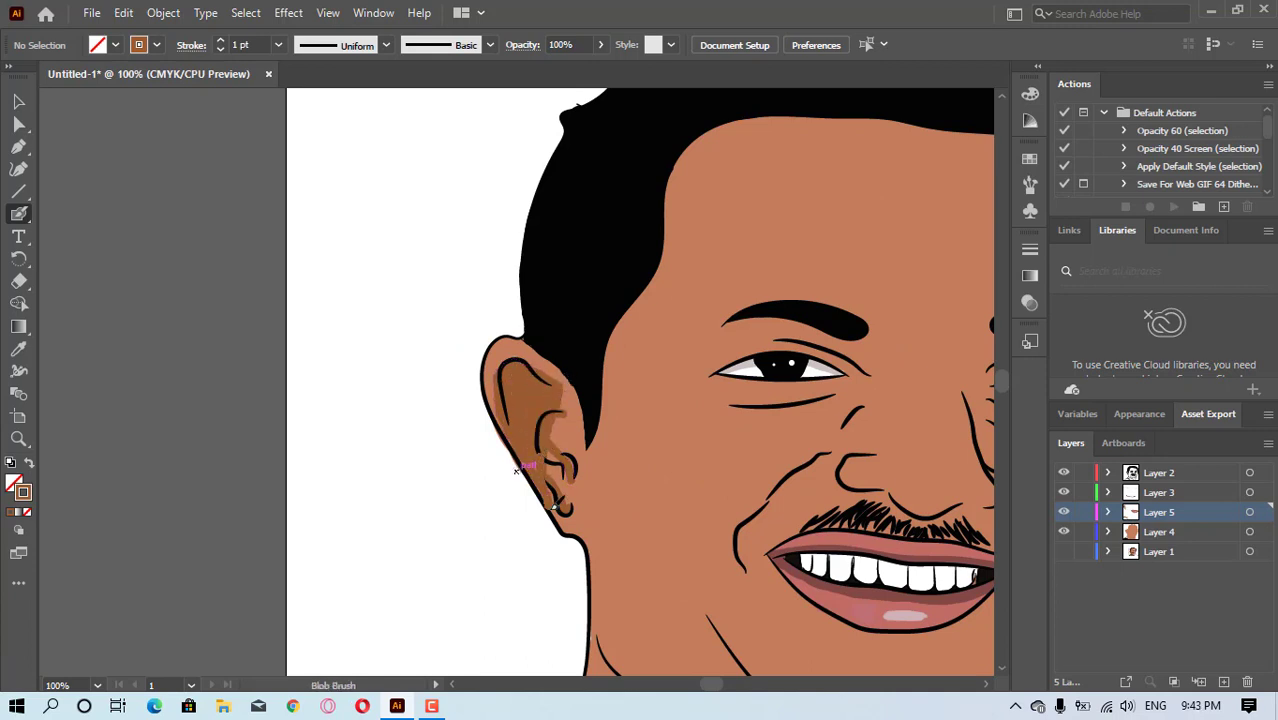
- Paint a brown shadow along the hairline, from the temple above the larger ear across the top of the forehead
mouse_move(652, 283)
left_mouse_down()
mouse_move(680, 160)
mouse_move(770, 112)
mouse_move(660, 240)
mouse_move(676, 222)
mouse_move(630, 312)
mouse_move(736, 140)
left_mouse_up()
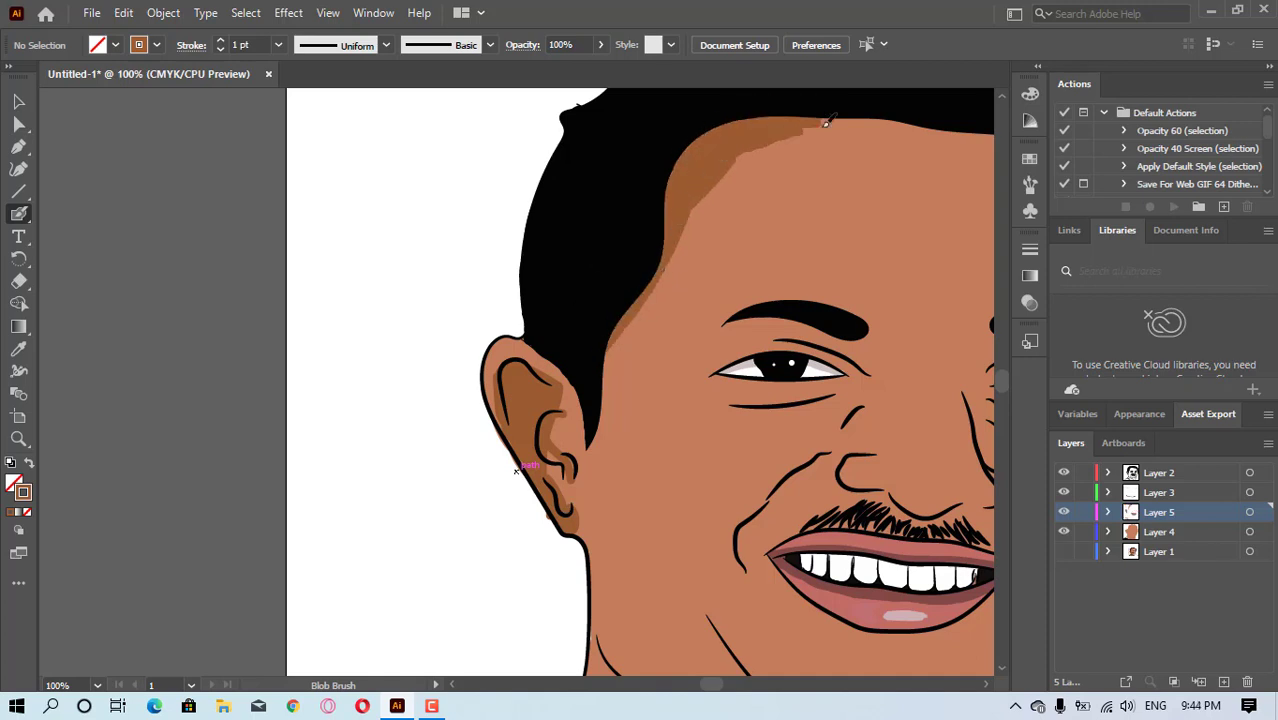
mouse_move(826, 120)
left_mouse_down()
mouse_move(740, 157)
mouse_move(743, 139)
mouse_move(695, 233)
mouse_move(783, 150)
left_mouse_up()
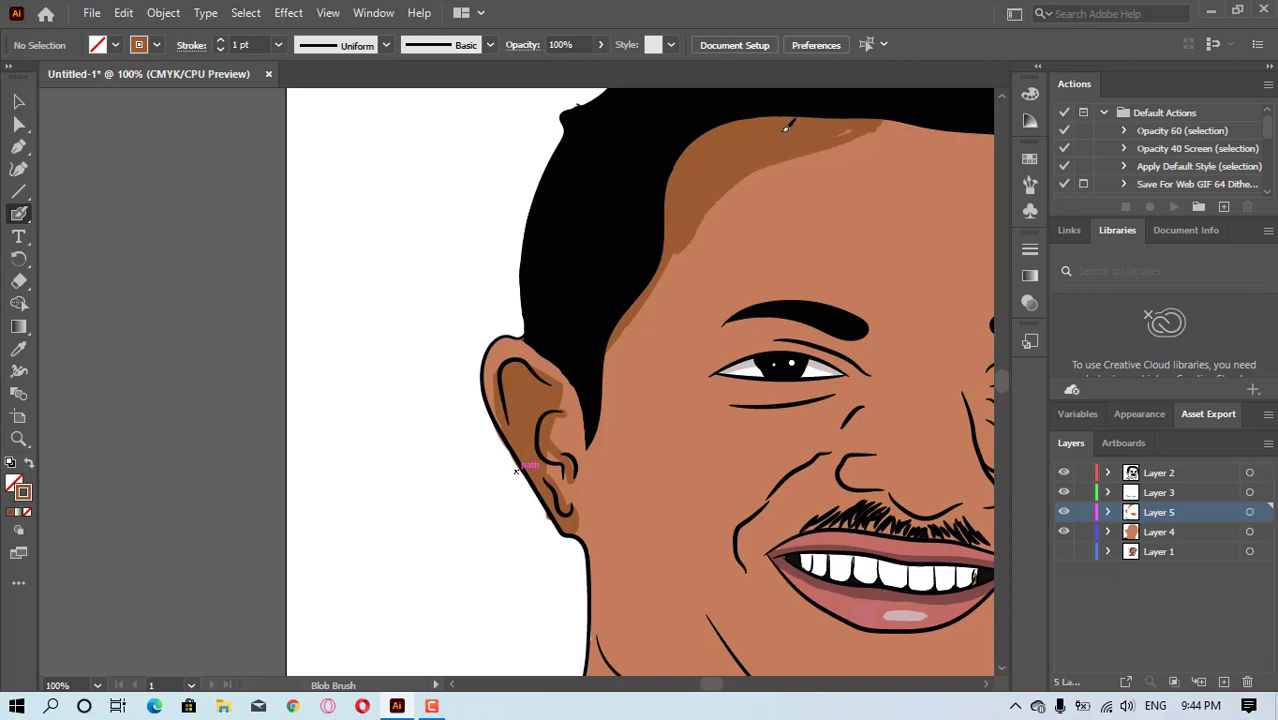
left_click(872, 258, "ctrl+alt")
left_click(478, 480, "ctrl+alt")
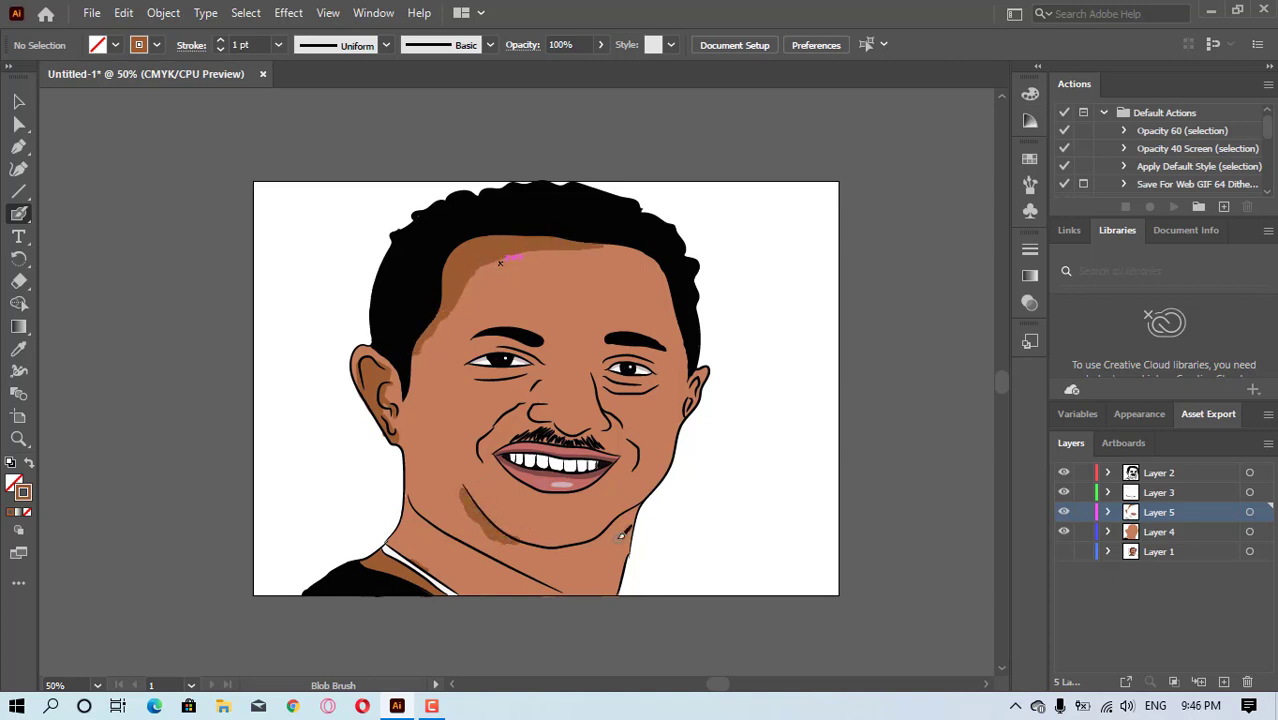
left_click_drag(640, 505, 557, 552)
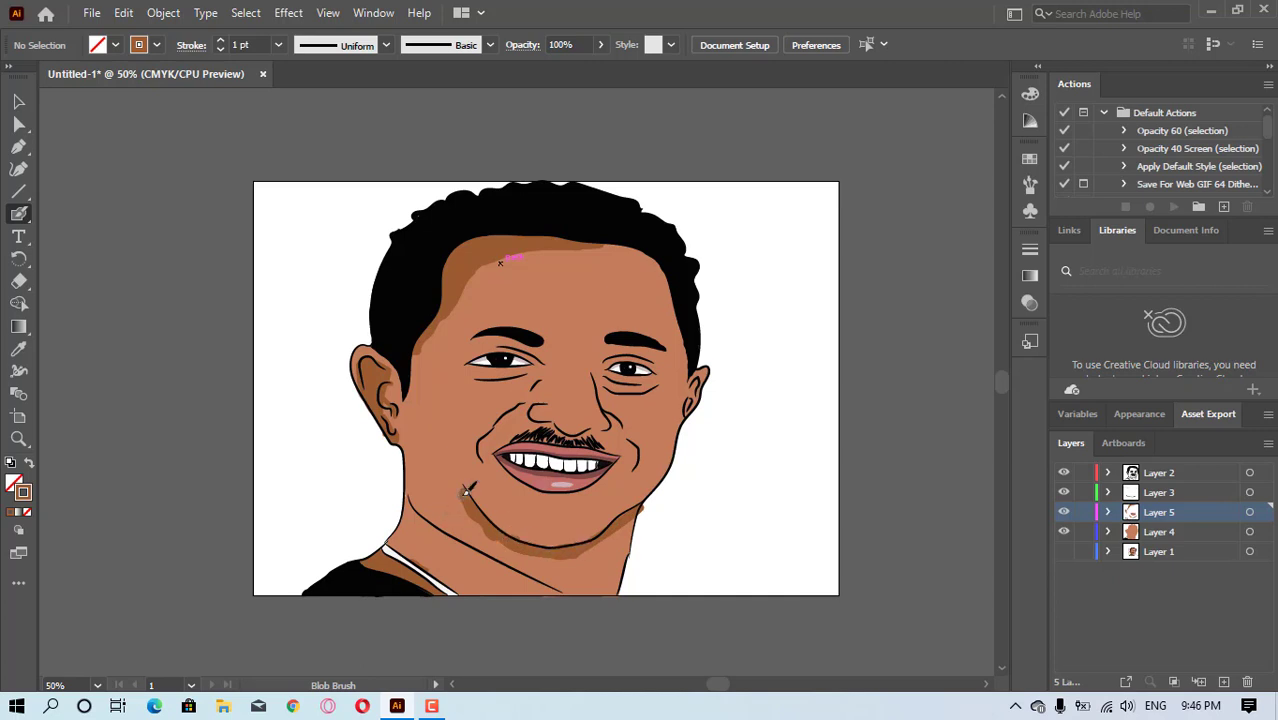
key("ctrl+z")
key("ctrl+z")
- Set the fill to a brown swatch and trace the chin outline with the Pen tool, from the cheek-side end to the far jaw
left_click(18, 146)
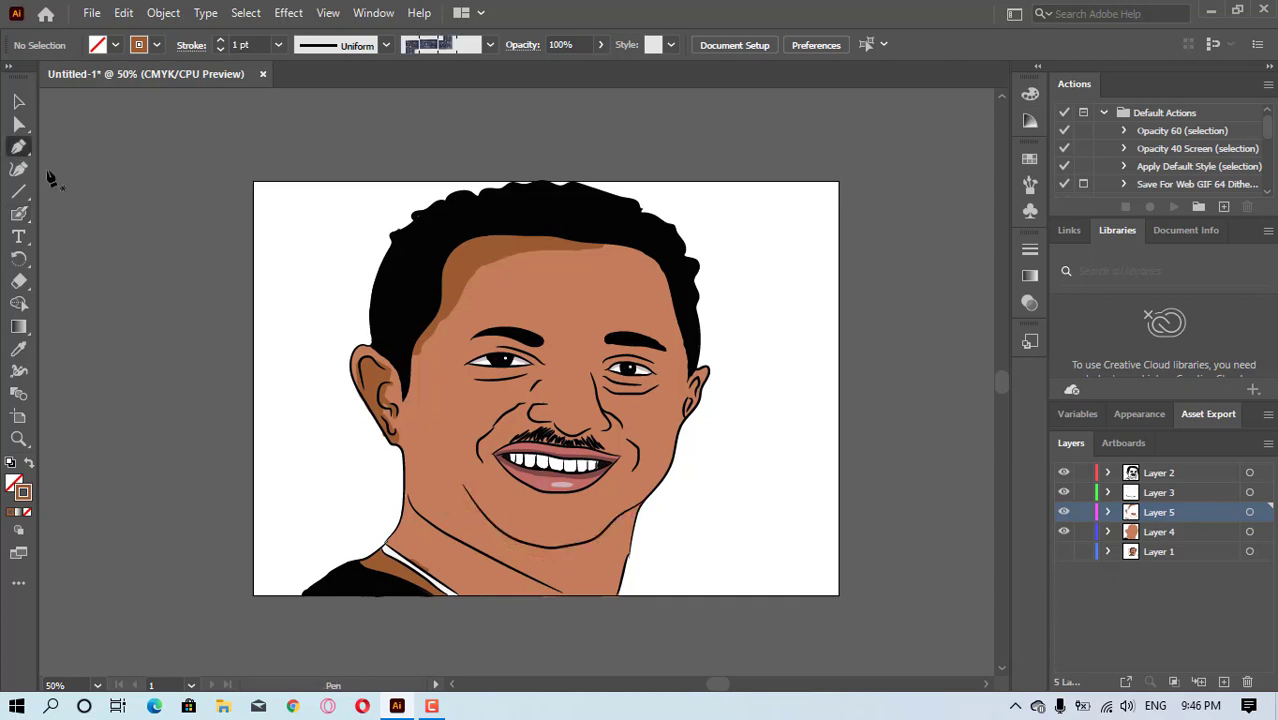
left_click(115, 44)
left_click(156, 102)
left_click(163, 419)
left_click(464, 490)
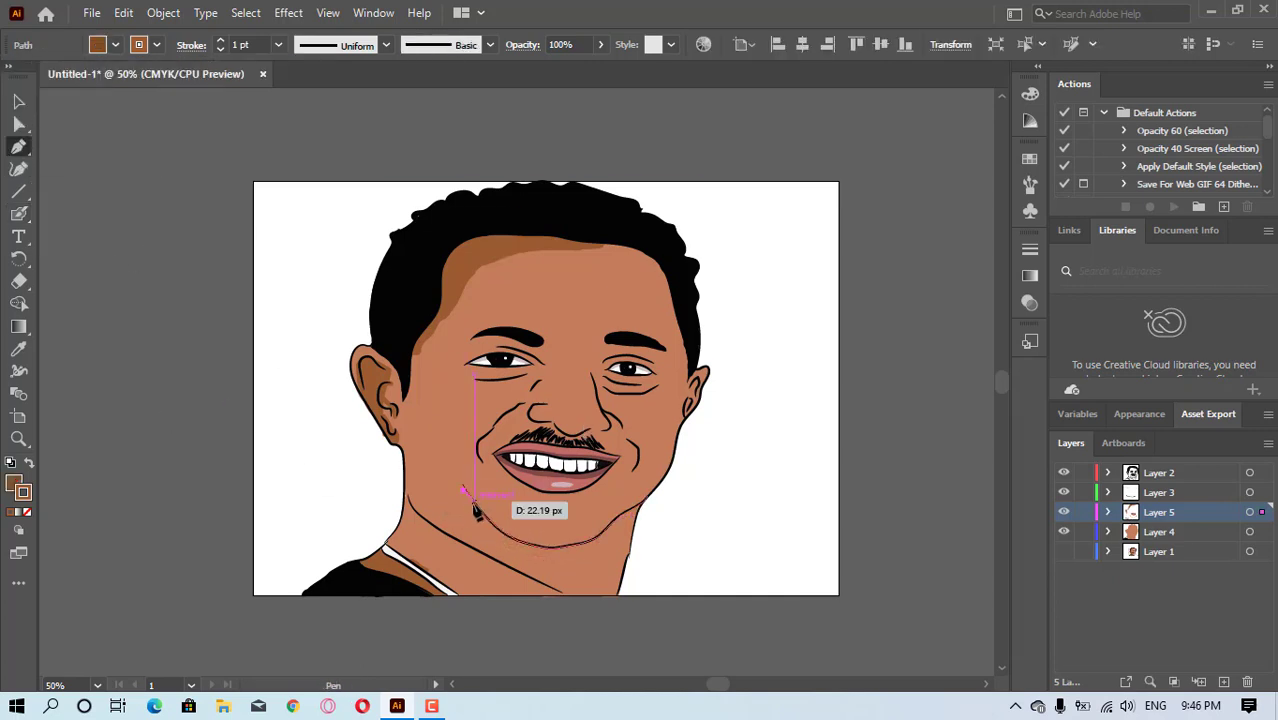
left_click(474, 502)
left_click(502, 532)
left_click(533, 545)
left_click(548, 548)
left_click(562, 547)
left_click(598, 539)
left_click(618, 519)
left_click(641, 505)
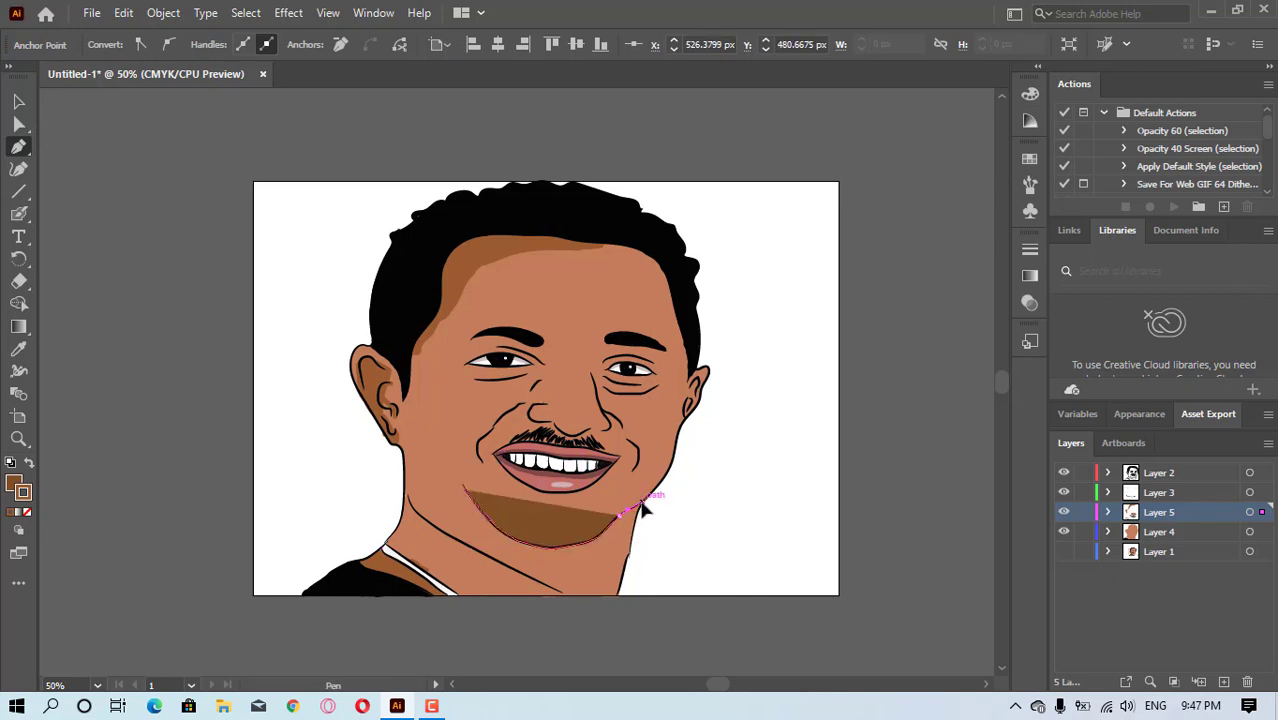
- Bring the path back just below the chin outline and close it at the starting anchor as a thin brown shadow
left_click(619, 526)
left_click(603, 541)
mouse_move(582, 549)
left_mouse_down()
mouse_move(564, 555)
mouse_move(574, 550)
left_mouse_up()
left_click(554, 553)
left_click(519, 548)
left_click(474, 522)
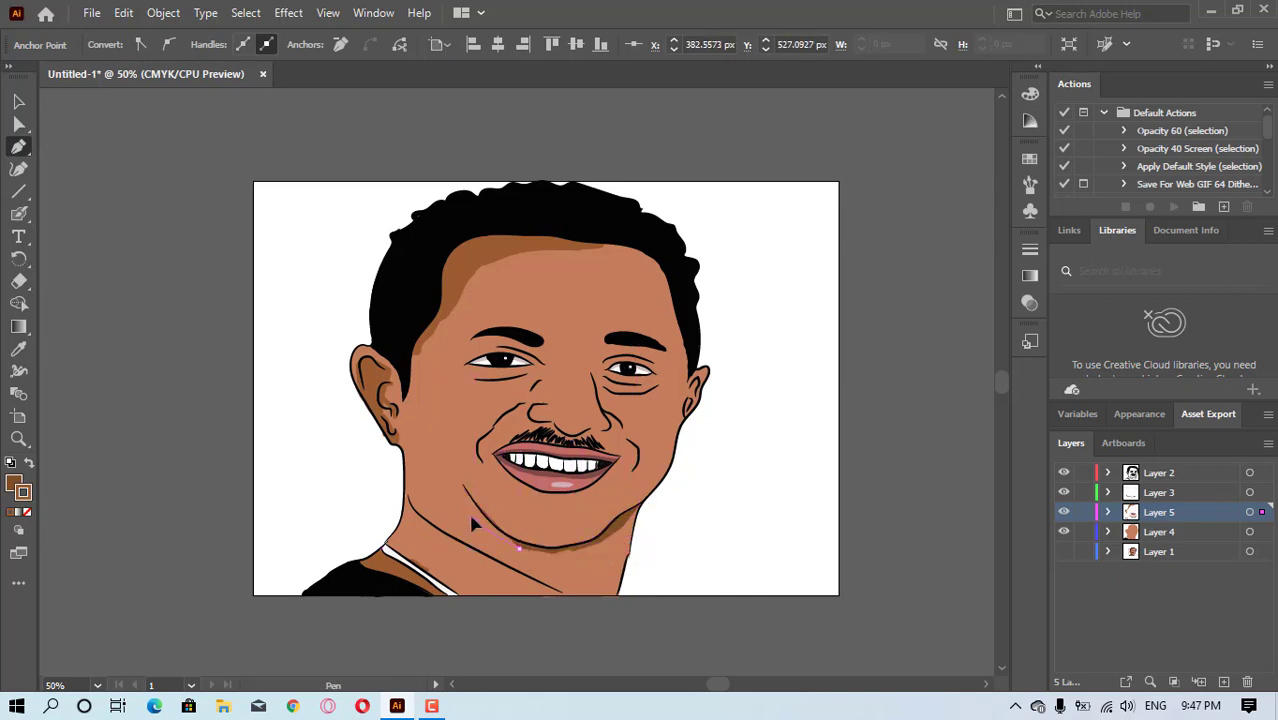
left_click_drag(461, 505, 464, 490)
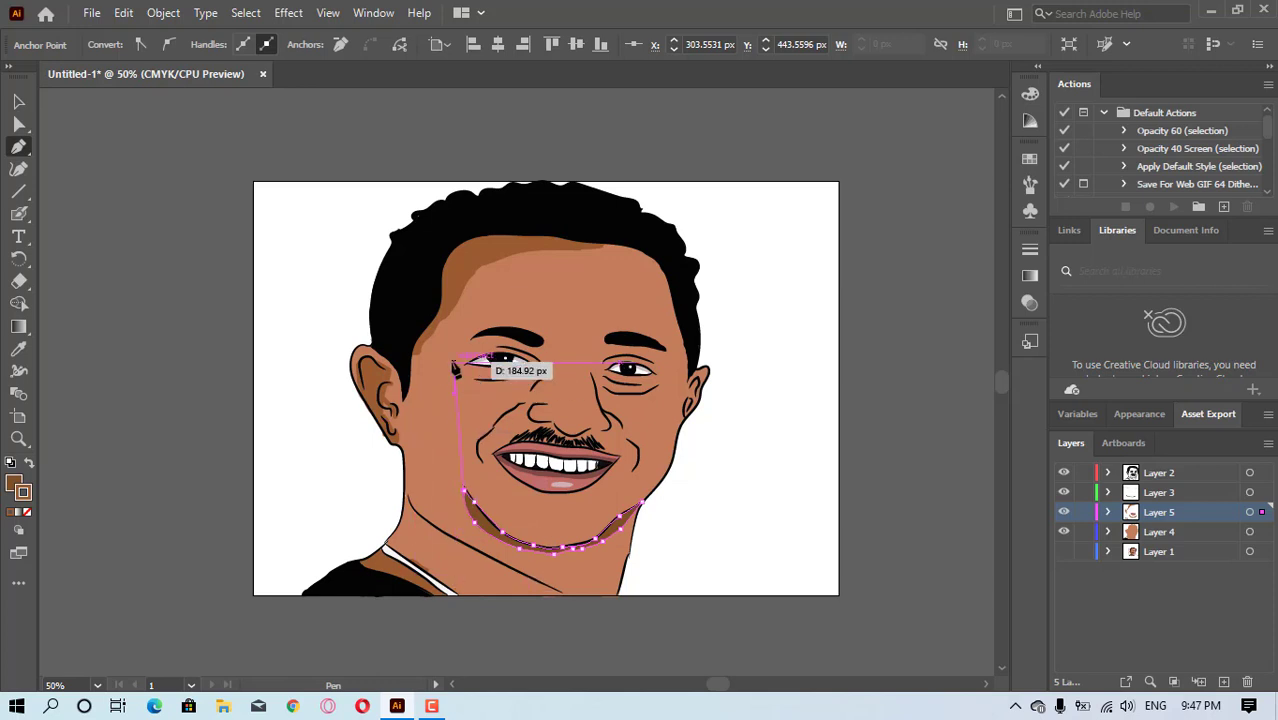
- Outline a shadow area between the underside of the nose and the moustache with the Pen tool
left_click(556, 437)
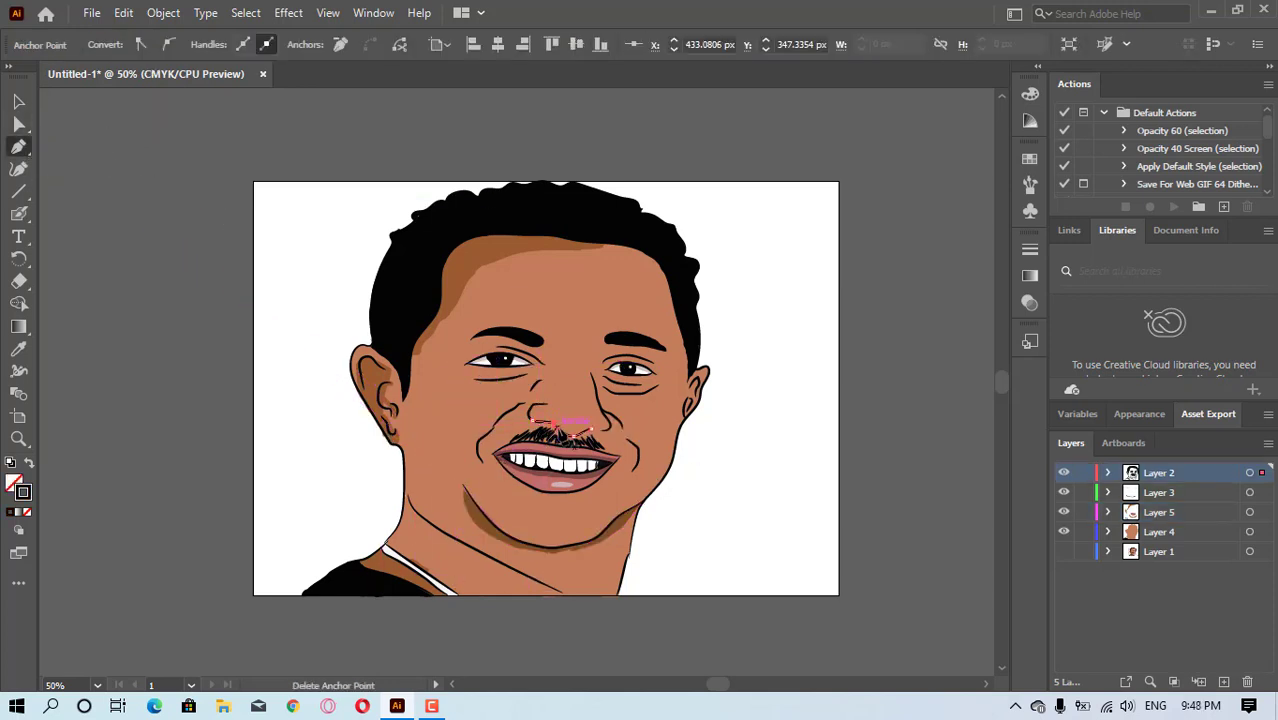
left_click(557, 436)
left_click(498, 456, "ctrl")
key("ctrl+shift+a")
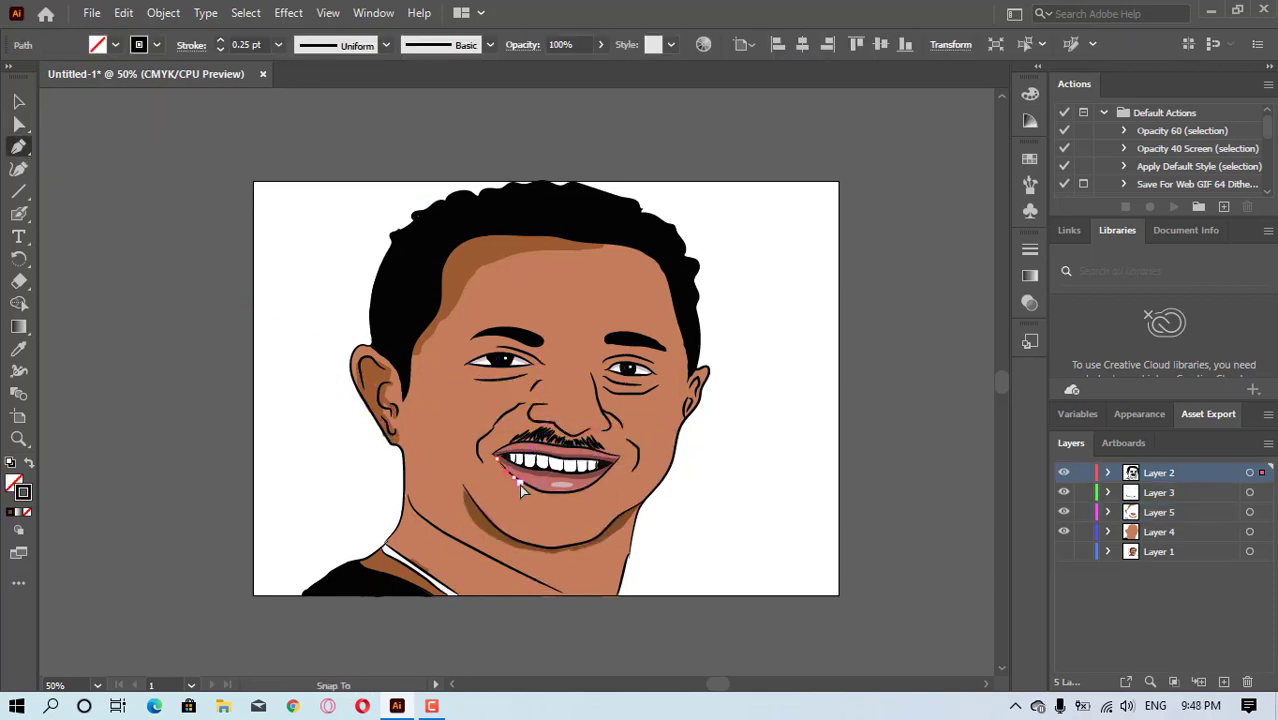
- Trace the lower lip's edge from the mouth corner and fill the shape under the nose with a brown swatch
left_click(514, 478)
left_click_drag(541, 491, 566, 522)
left_click(566, 522, "ctrl")
left_click(115, 45)
left_click(147, 109)
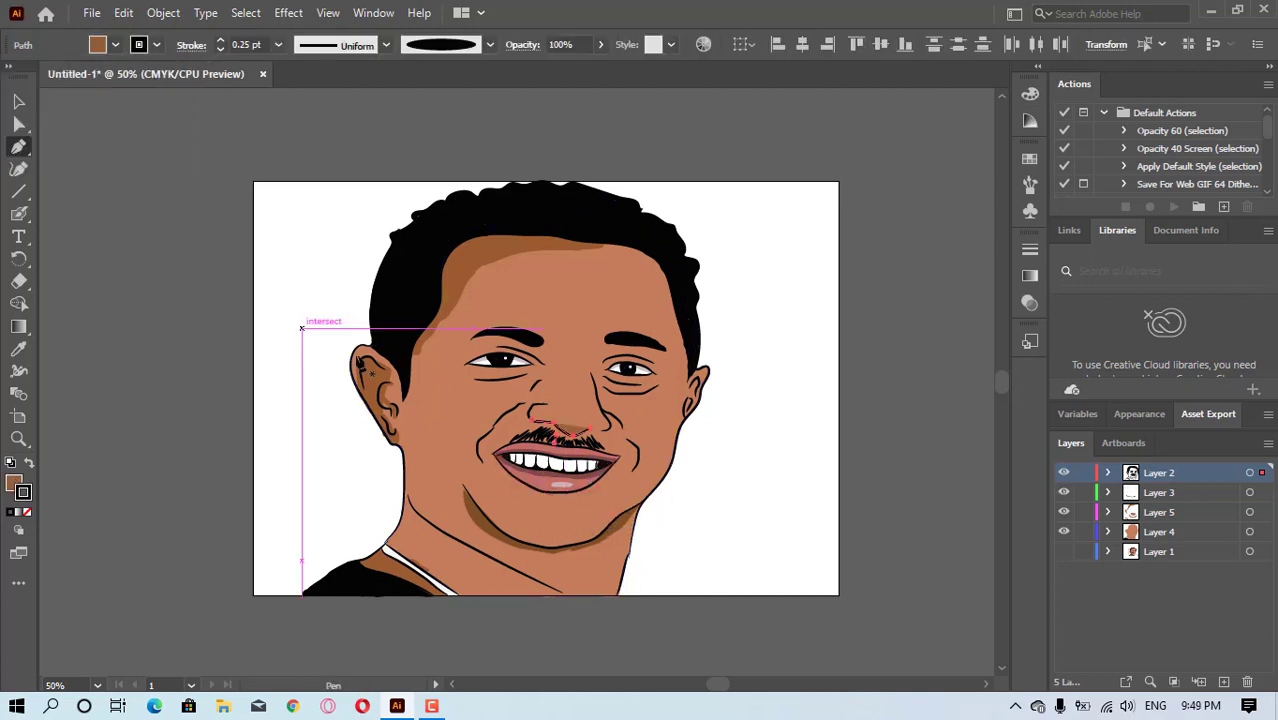
- Try to draw a closed shadow shape along the larger eye's lower lid with the Pen tool
left_click_drag(497, 365, 522, 372)
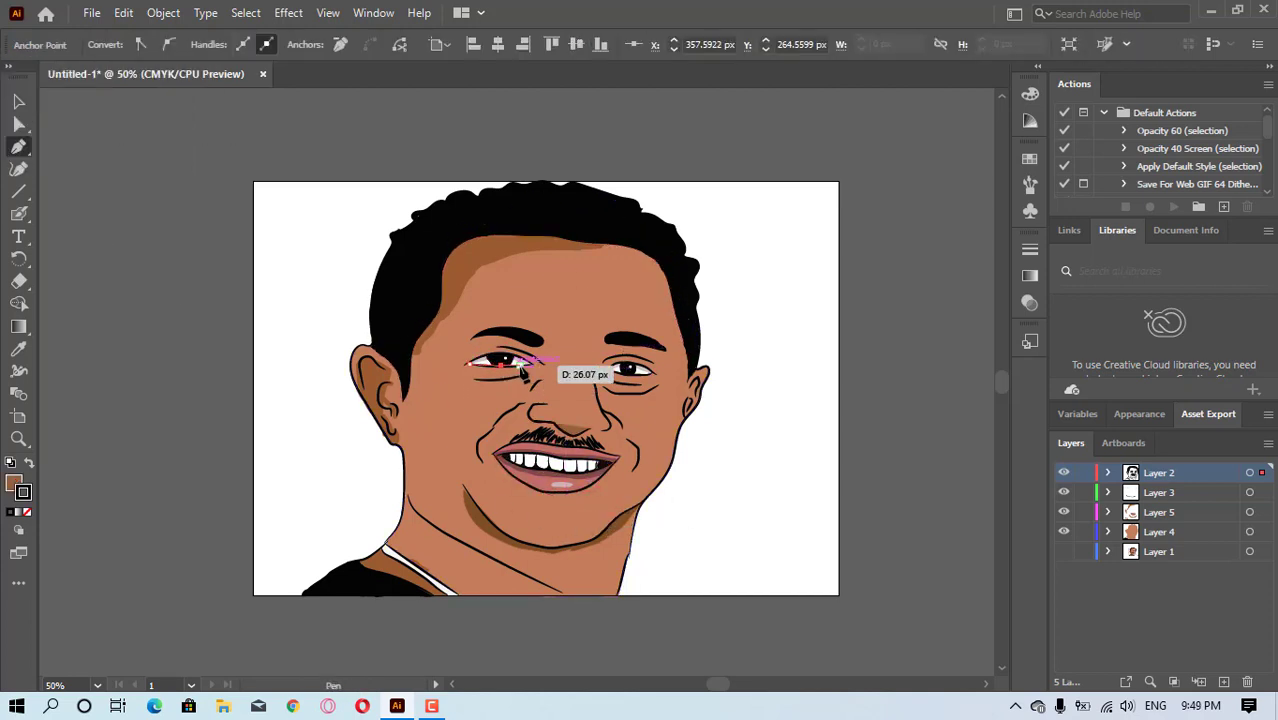
left_click(520, 367)
left_click(508, 369)
left_click(469, 364)
key("ctrl+z")
key("ctrl+z")
key("ctrl+z")
key("ctrl+z")
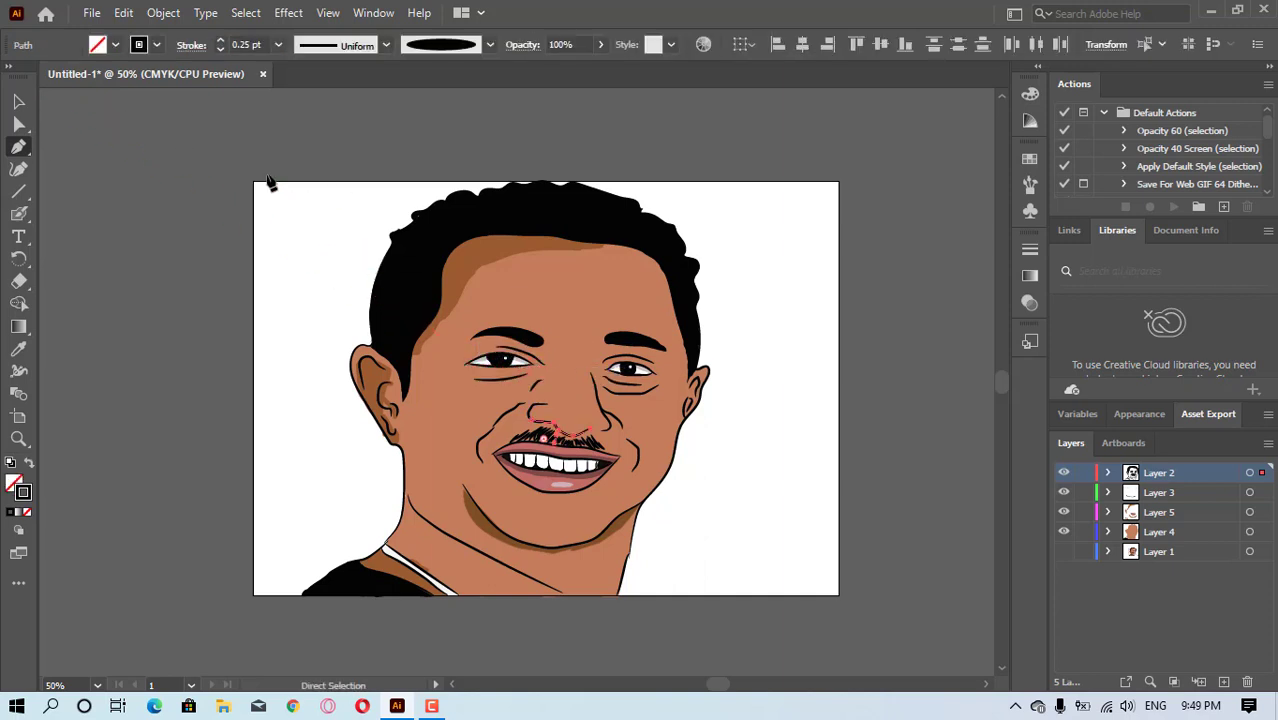
- Fill the shape between the nose and the moustache with a brown swatch
left_click(115, 45)
left_click(140, 118)
- Try to draw a curved brown shadow below the larger eye with the Curvature tool
left_click(18, 168)
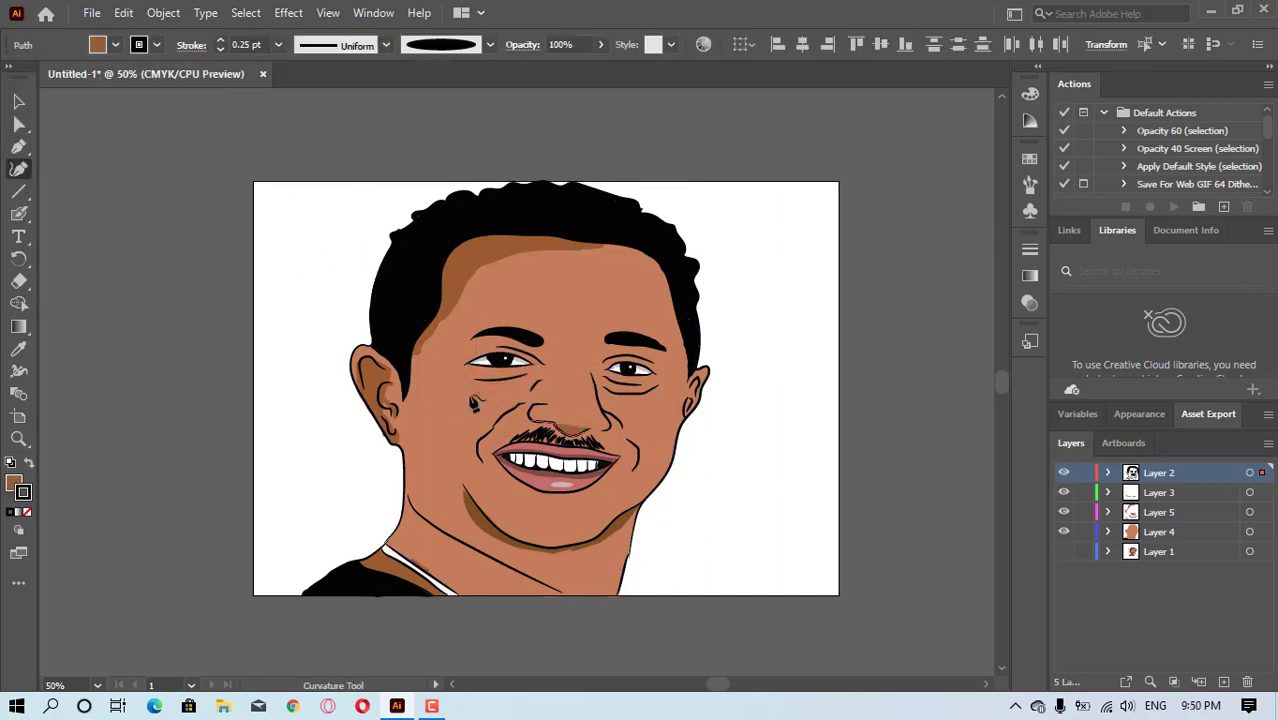
left_click(466, 364)
left_click(532, 365)
left_click(500, 378)
left_click(115, 45)
left_click(140, 118)
left_click(532, 392)
key("ctrl+z")
key("ctrl+z")
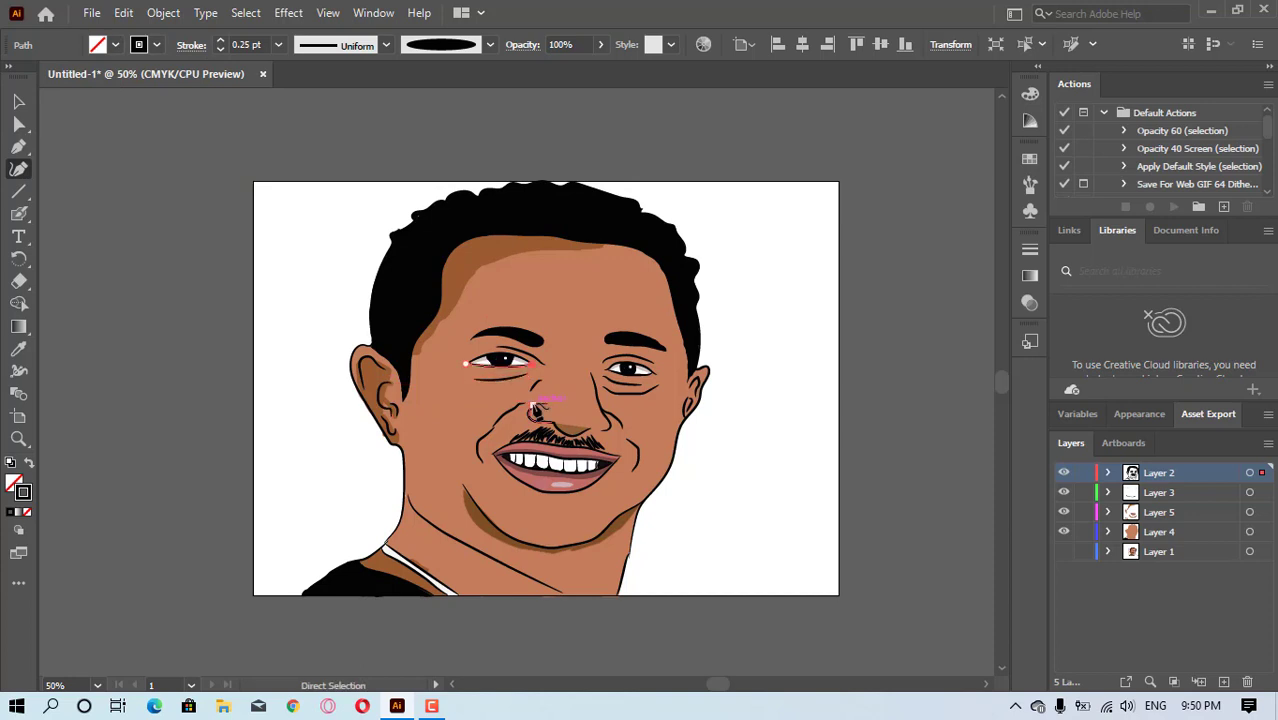
- Try another brown swatch as the fill of the curve under the larger eye, and undo the curve
left_click(115, 45)
left_click(136, 102)
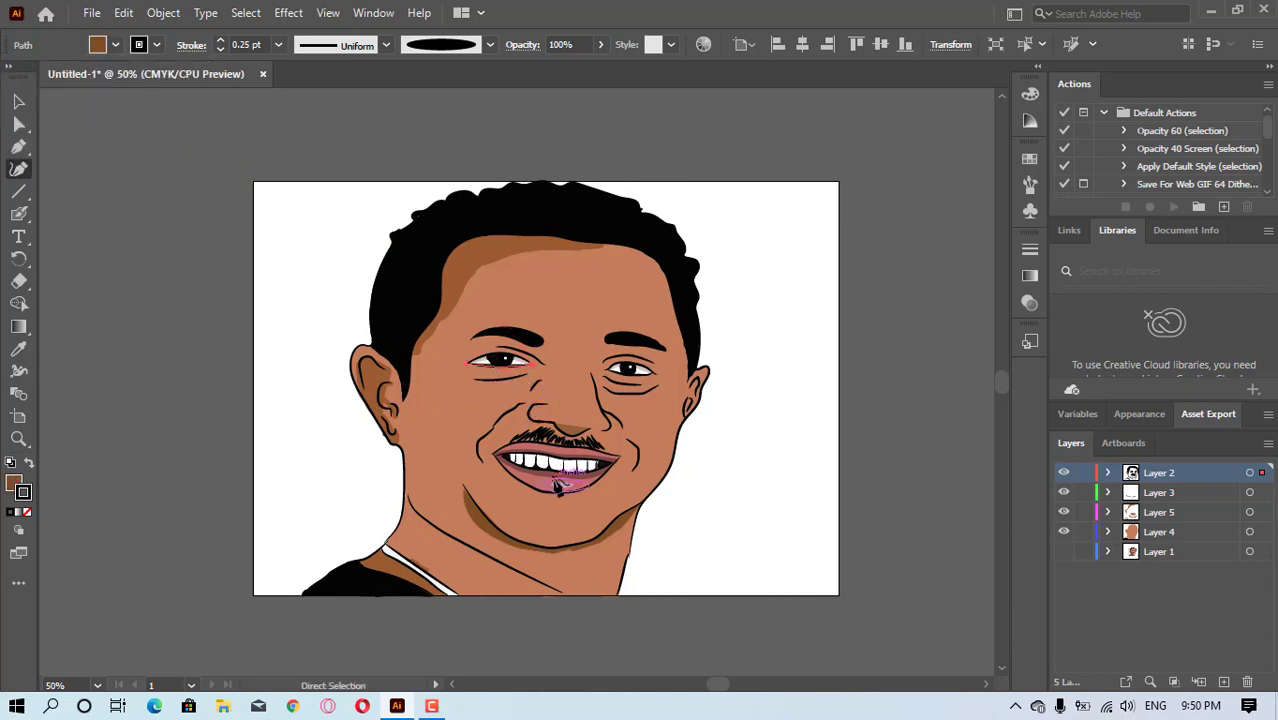
key("ctrl+z")
key("ctrl+z")
- Try to trace a shadow under the larger eye with the Pen tool, undoing the misplaced paths
left_click(18, 147)
left_click(471, 368)
left_click_drag(497, 376, 547, 362)
key("ctrl+z")
key("ctrl+z")
left_click(345, 457)
left_click(322, 248)
key("ctrl+z")
key("ctrl+z")
- Try to place Pen tool shadow paths under both eyes
left_click(471, 369)
left_click(605, 371)
left_click_drag(650, 374, 662, 372)
key("ctrl+z")
key("ctrl+z")
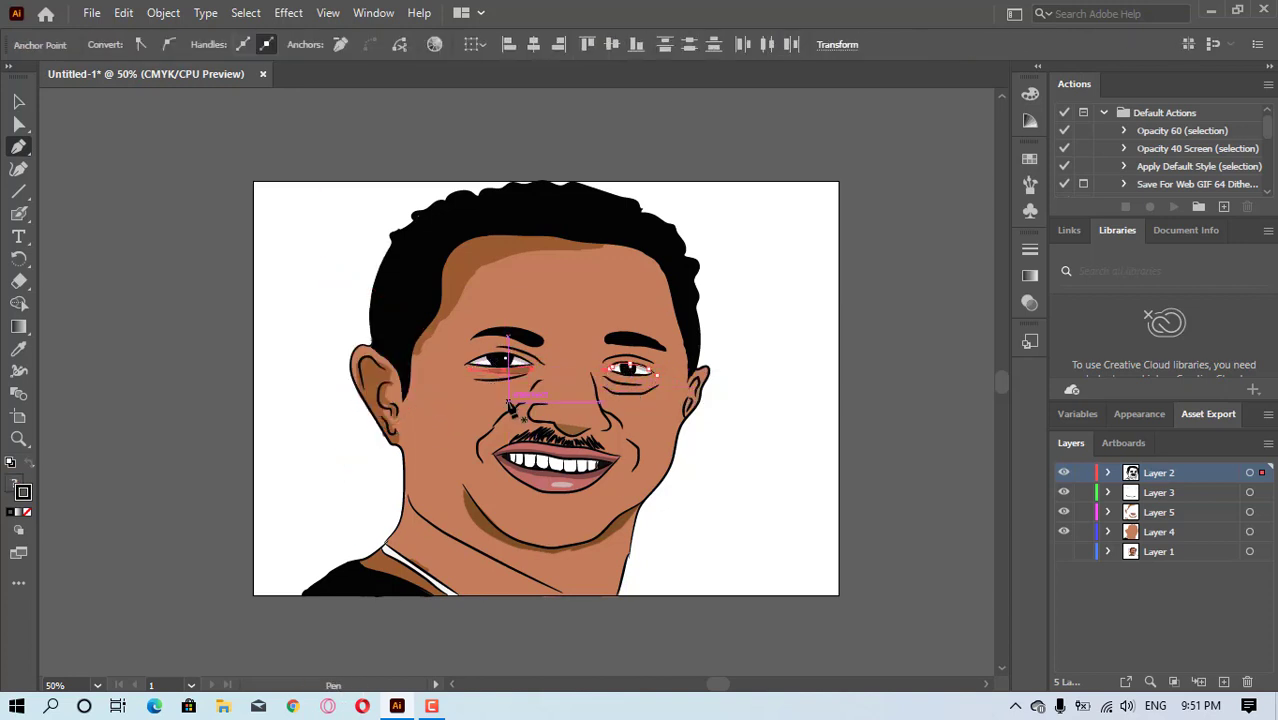
- Try painting a shadow under the larger eye with the Blob Brush in a brown shade from the Color Guide
key("shift+b")
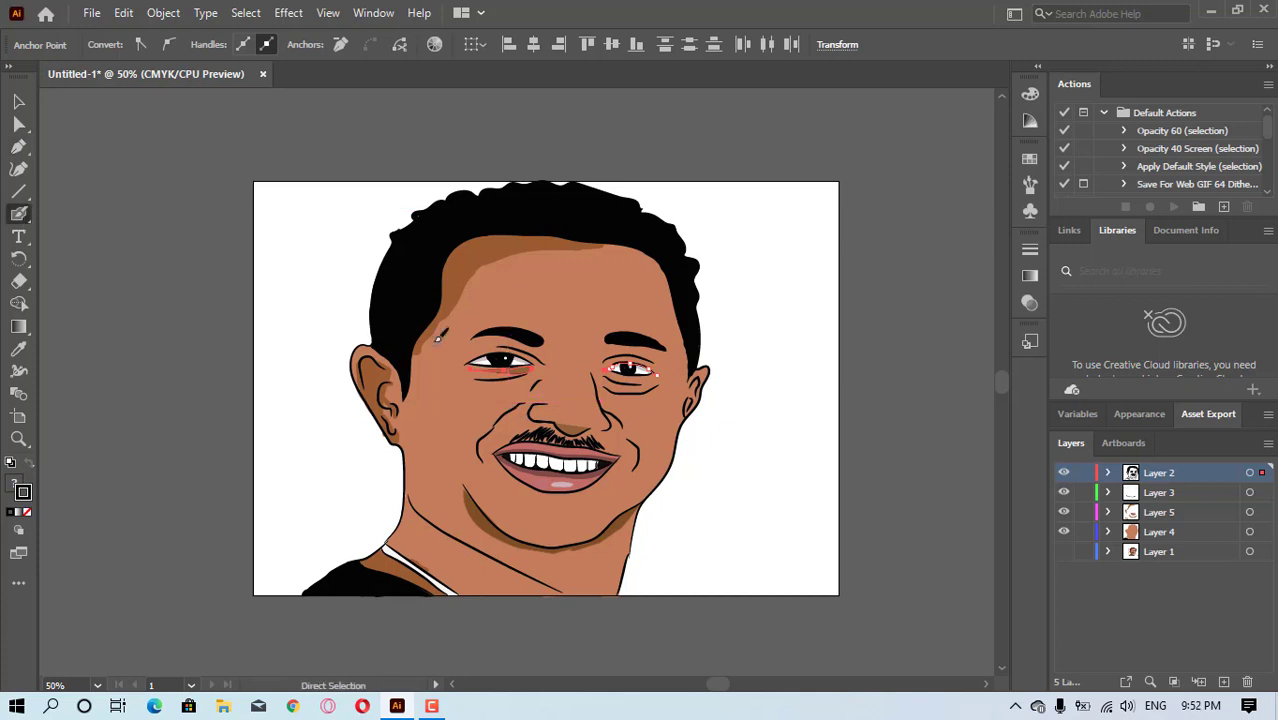
left_click(1030, 93)
left_click(868, 84)
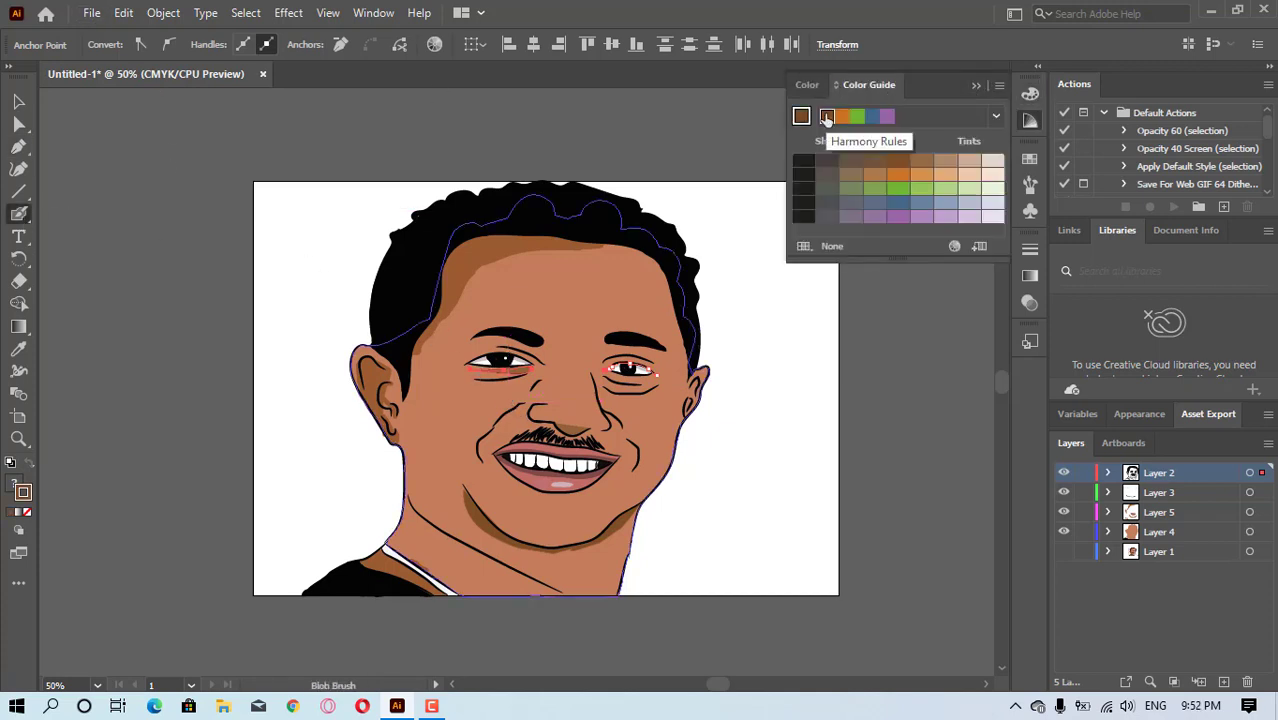
left_click(898, 160)
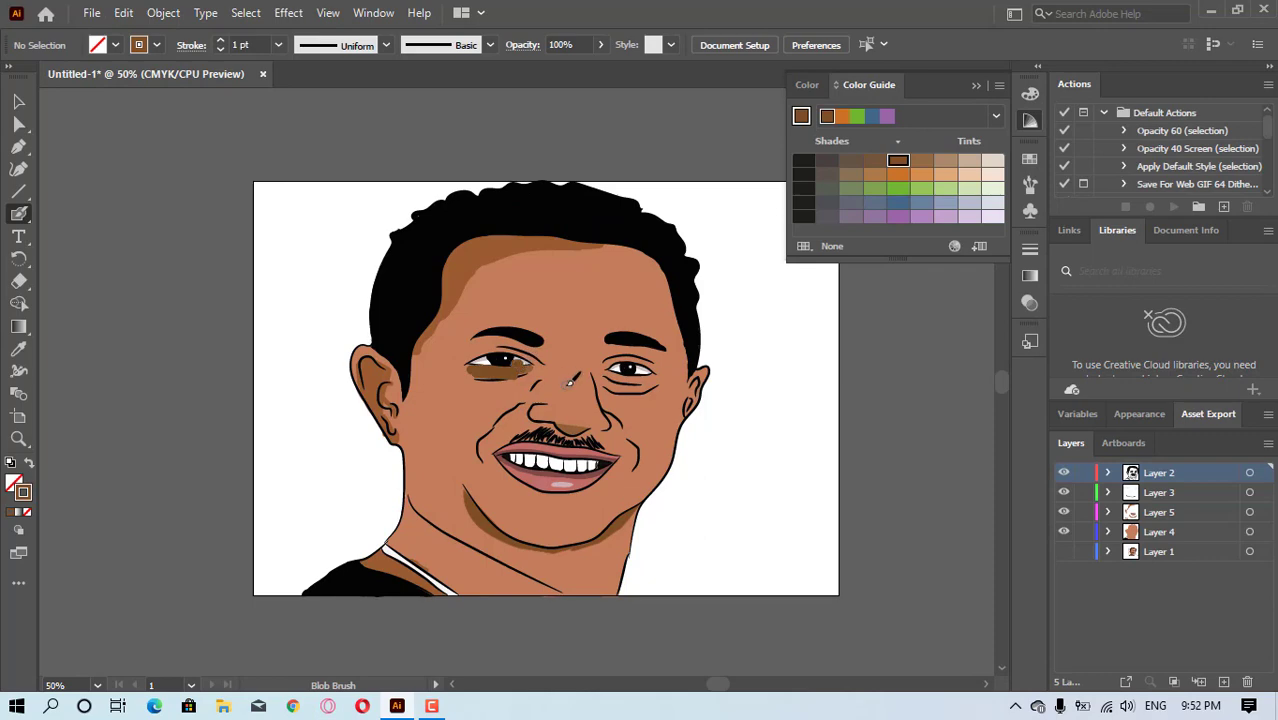
key("ctrl+z")
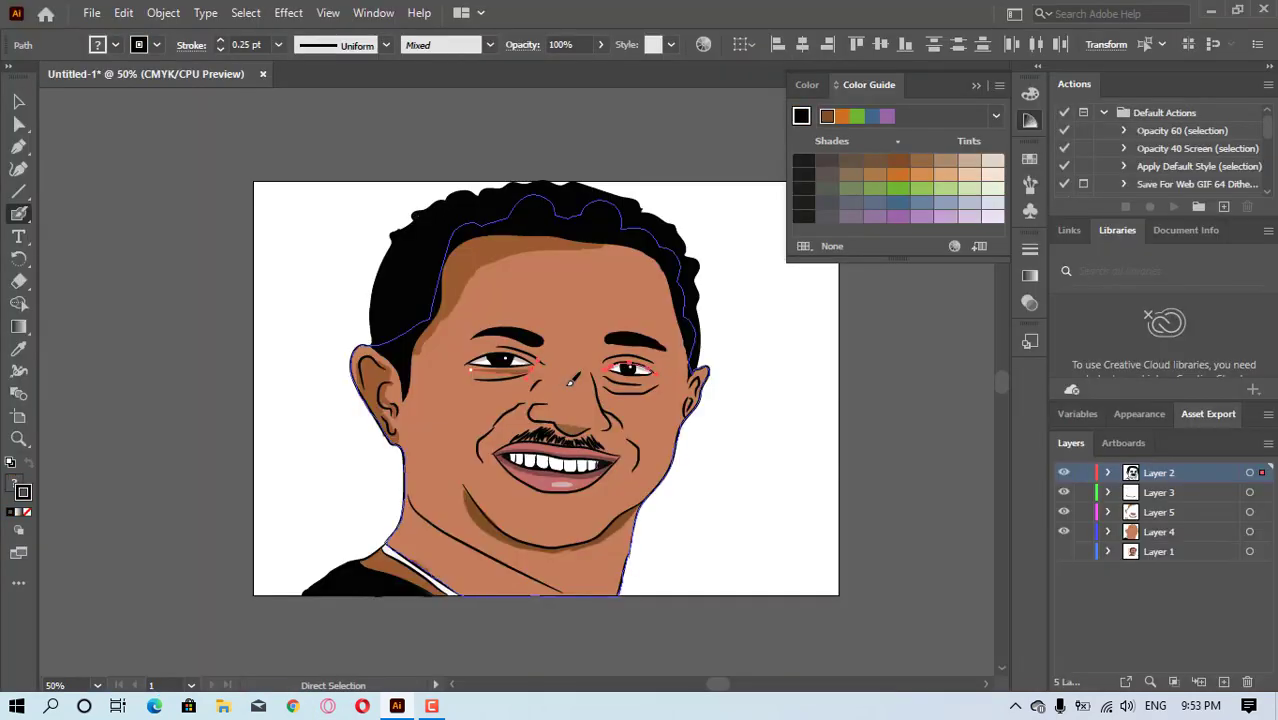
- Try other Color Guide browns for the Blob Brush shadow under the larger eye, and undo the strokes
left_click(875, 160)
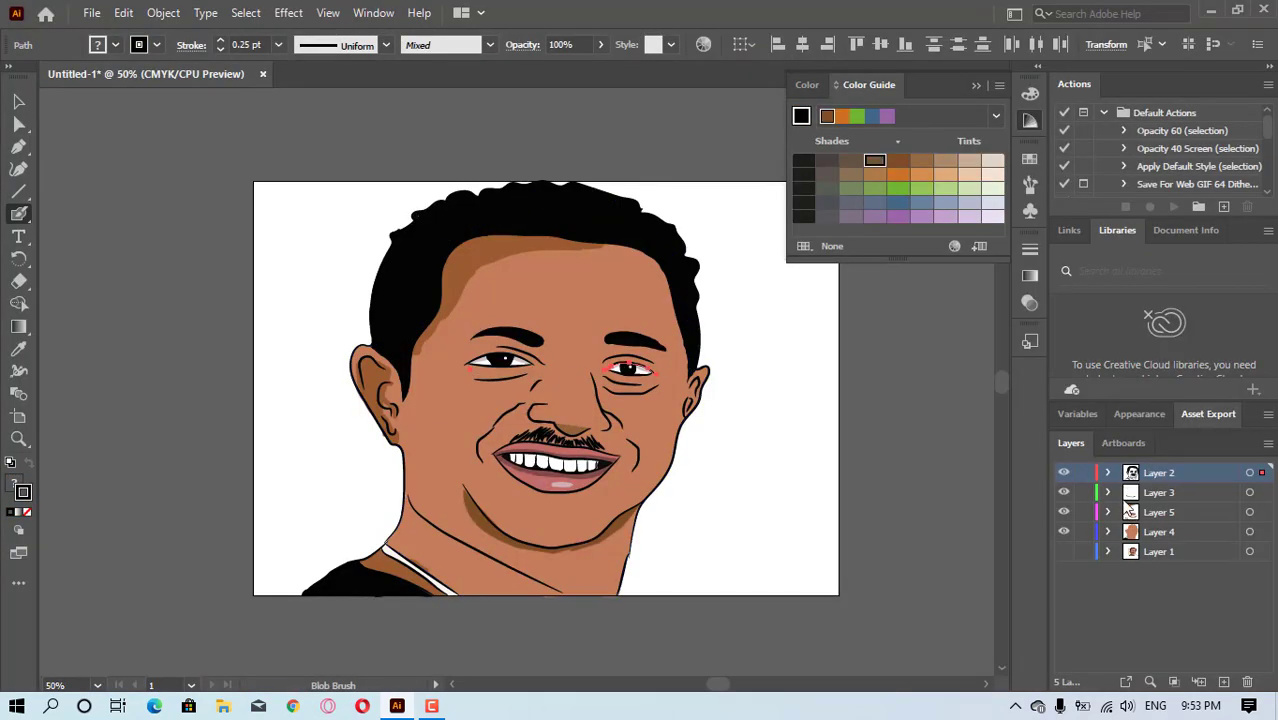
left_click(1122, 508)
left_click_drag(470, 369, 485, 369)
left_click(921, 162)
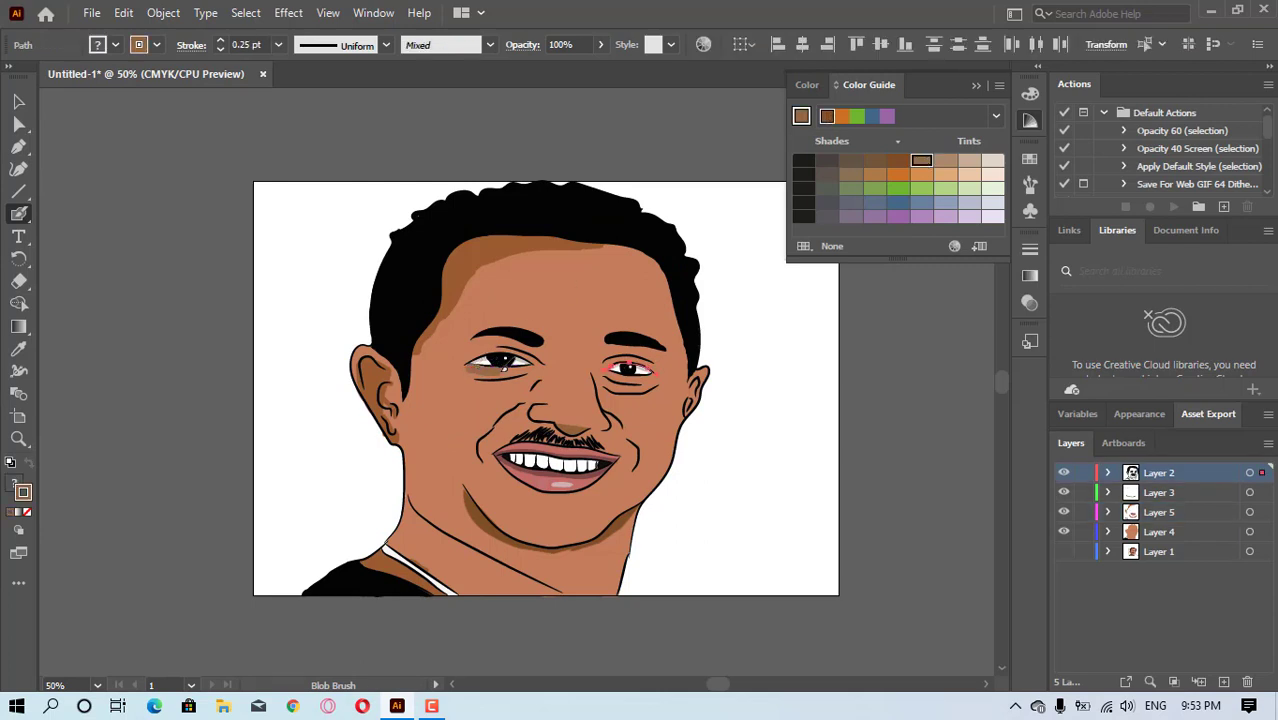
key("ctrl+z")
key("ctrl+z")
key("ctrl+z")
- On Layer 4, paint brown shadows under both eyes with the Blob Brush, and switch the paint colour to a darker brown
left_click(1160, 532)
left_click_drag(470, 368, 530, 370)
left_click_drag(609, 374, 656, 377)
left_click(897, 162)
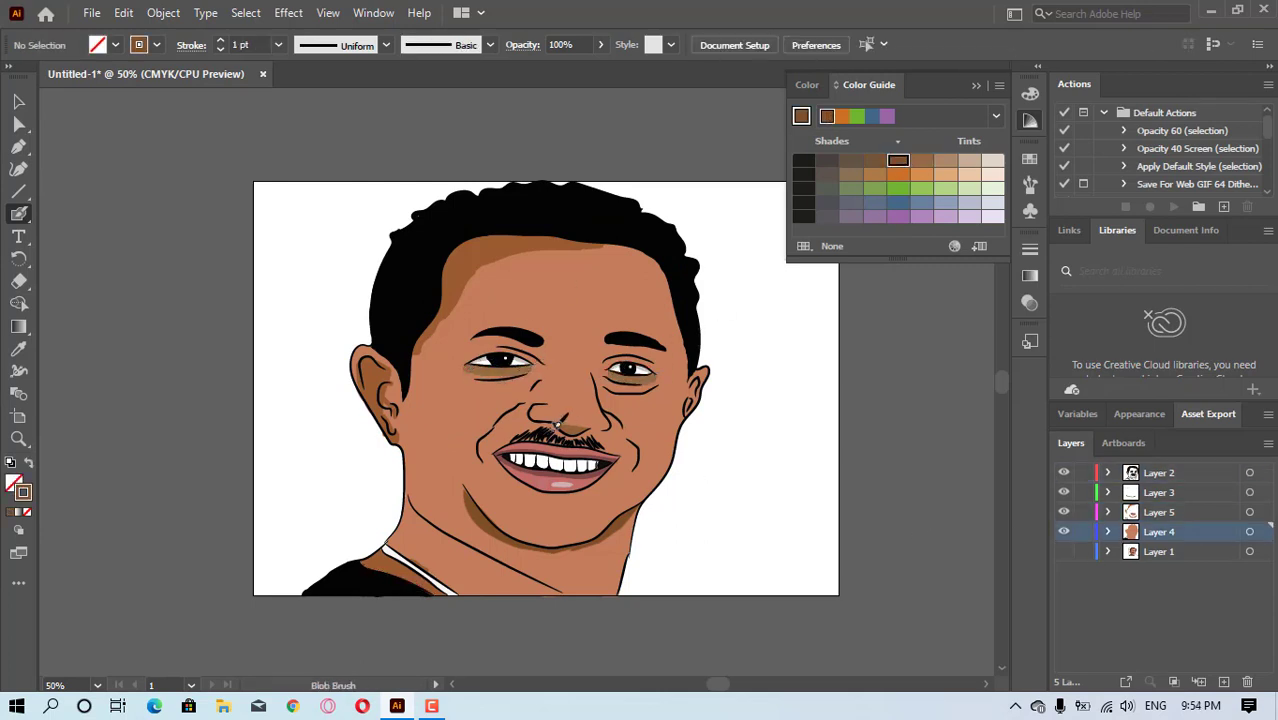
- Sample the face's skin colour with the Eyedropper and set the fill to a slightly darker shade of it
left_click(19, 349)
left_click(440, 425)
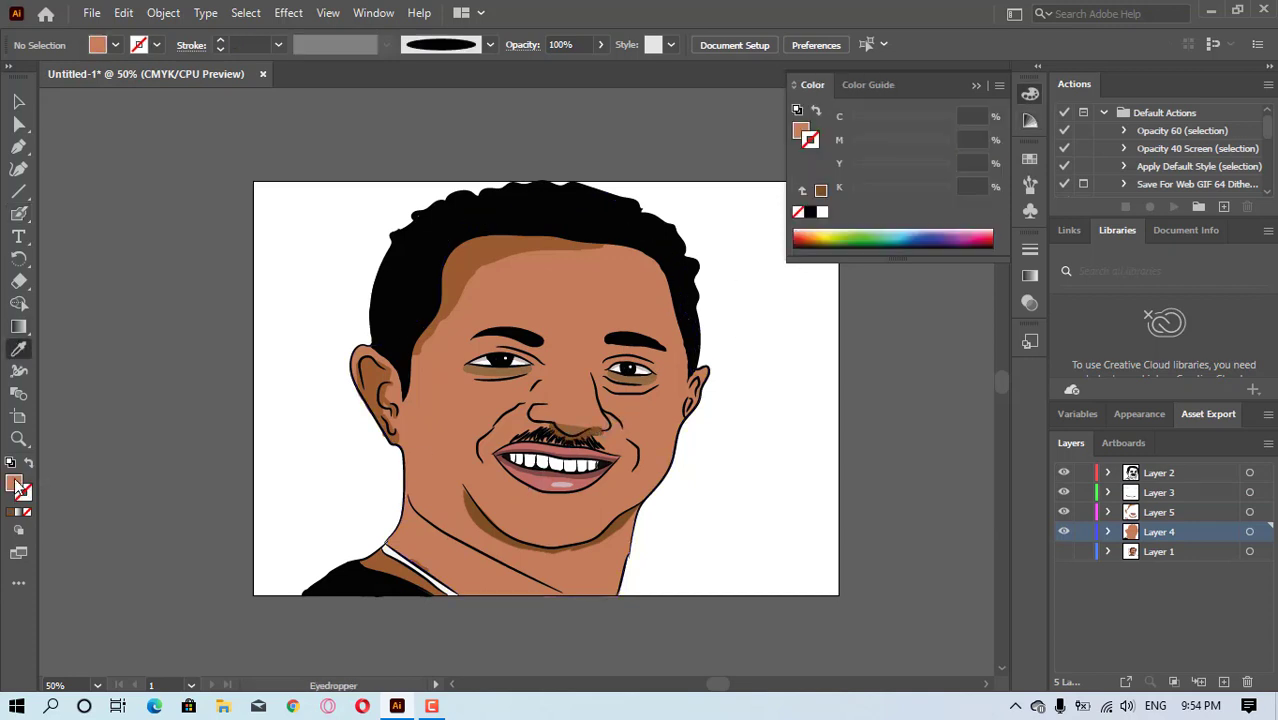
double_click(14, 484)
left_click(528, 295)
left_click(837, 237)
- Paint darker skin-tone shading below the lower lip and along the nose and smile lines with the Blob Brush
left_click(19, 214)
left_click_drag(549, 495, 576, 494)
key("shift+x")
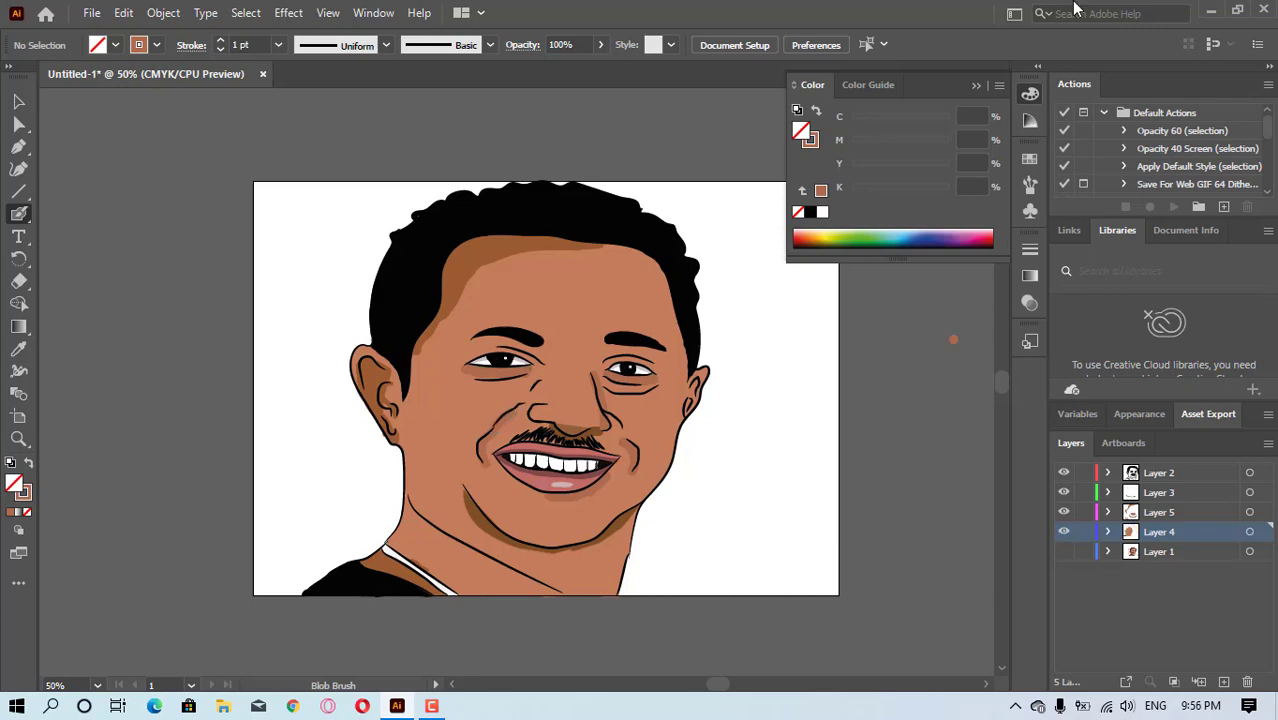
- Export Artboard 1 for screens as a 1x PNG to the ncs folder on the Desktop
left_click(977, 86)
left_click(91, 13)
mouse_move(200, 360)
left_click(440, 360)
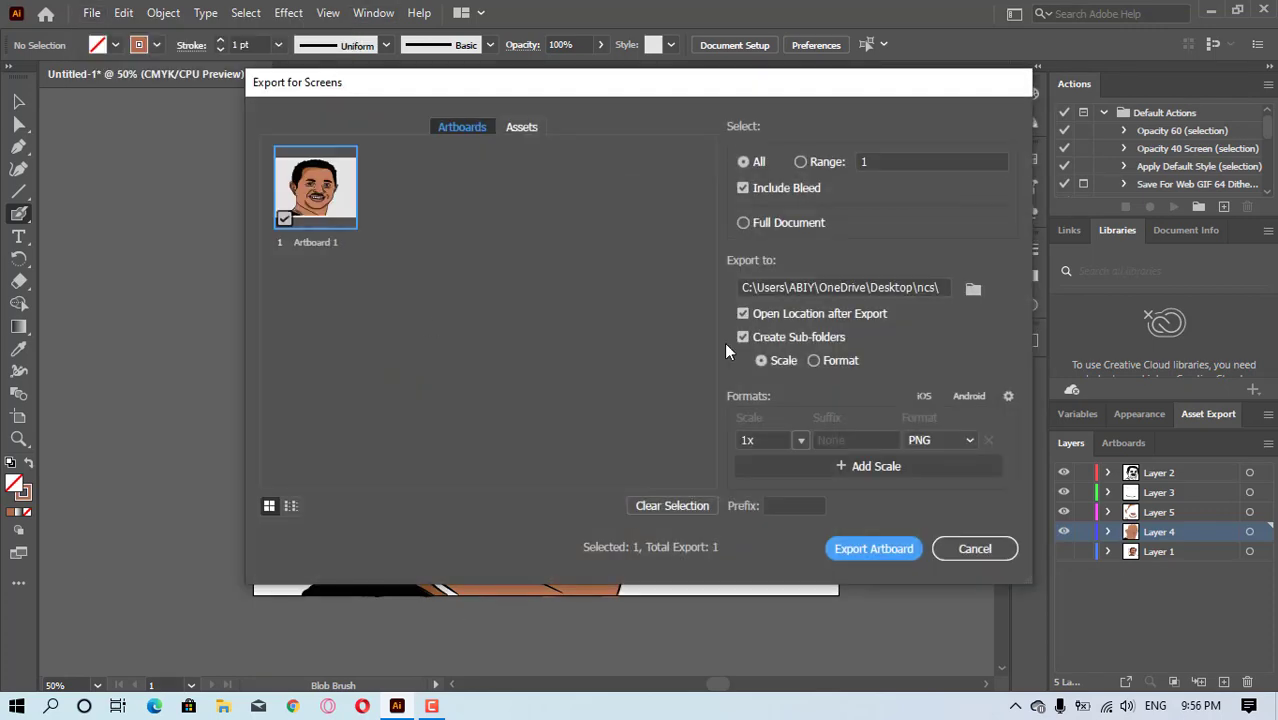
left_click(973, 289)
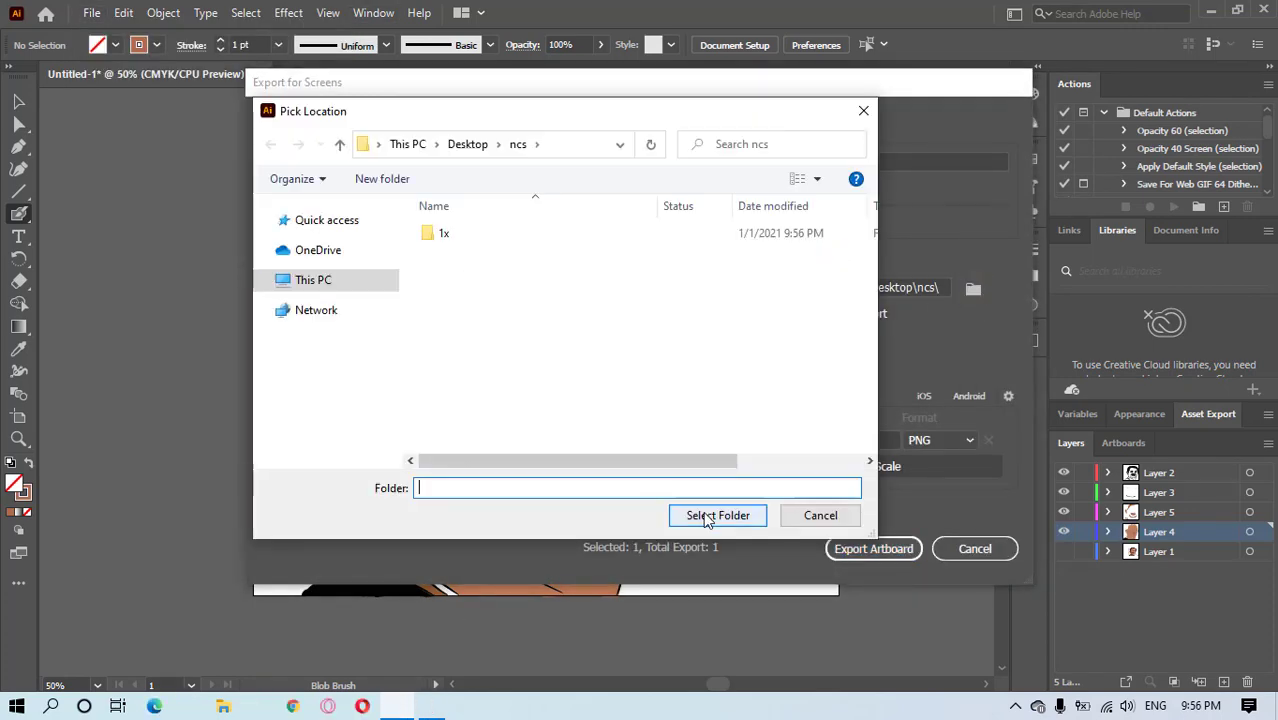
left_click(819, 514)
left_click(874, 549)
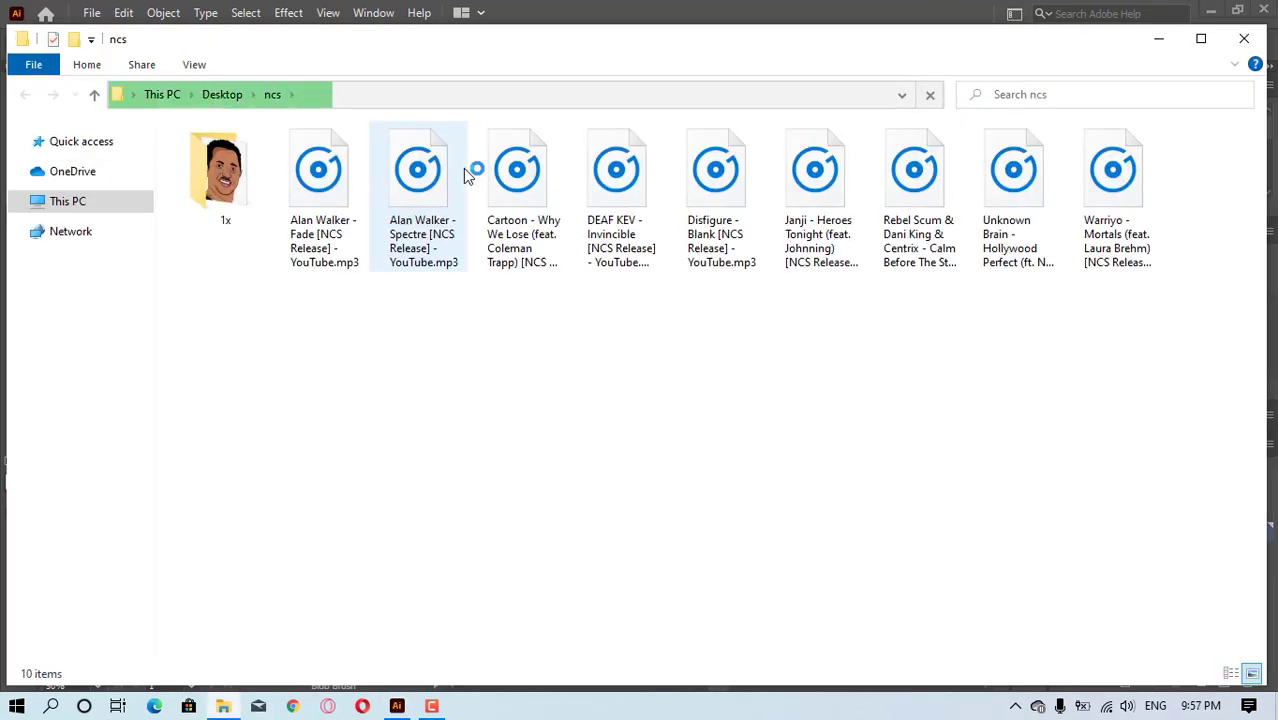
- Open the exported Artboard 1.png from the 1x folder and view it in a maximized Photos window
double_click(262, 226)
left_click(202, 170)
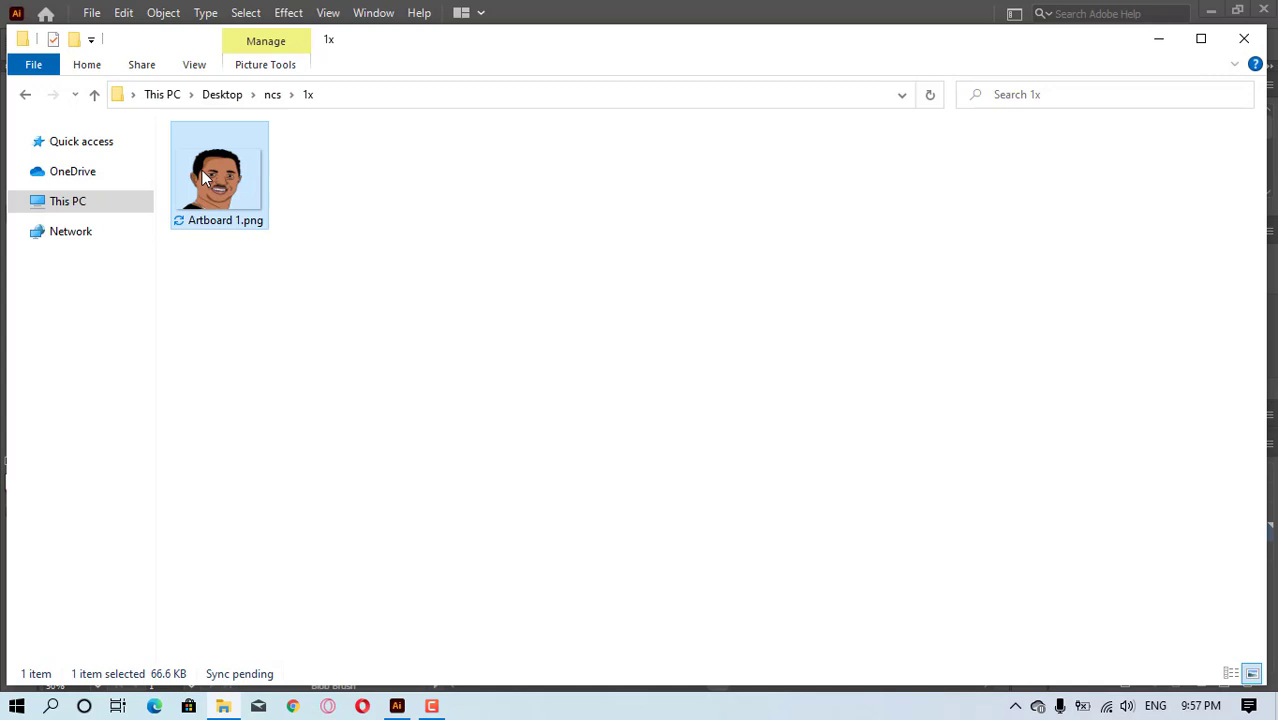
double_click(202, 170)
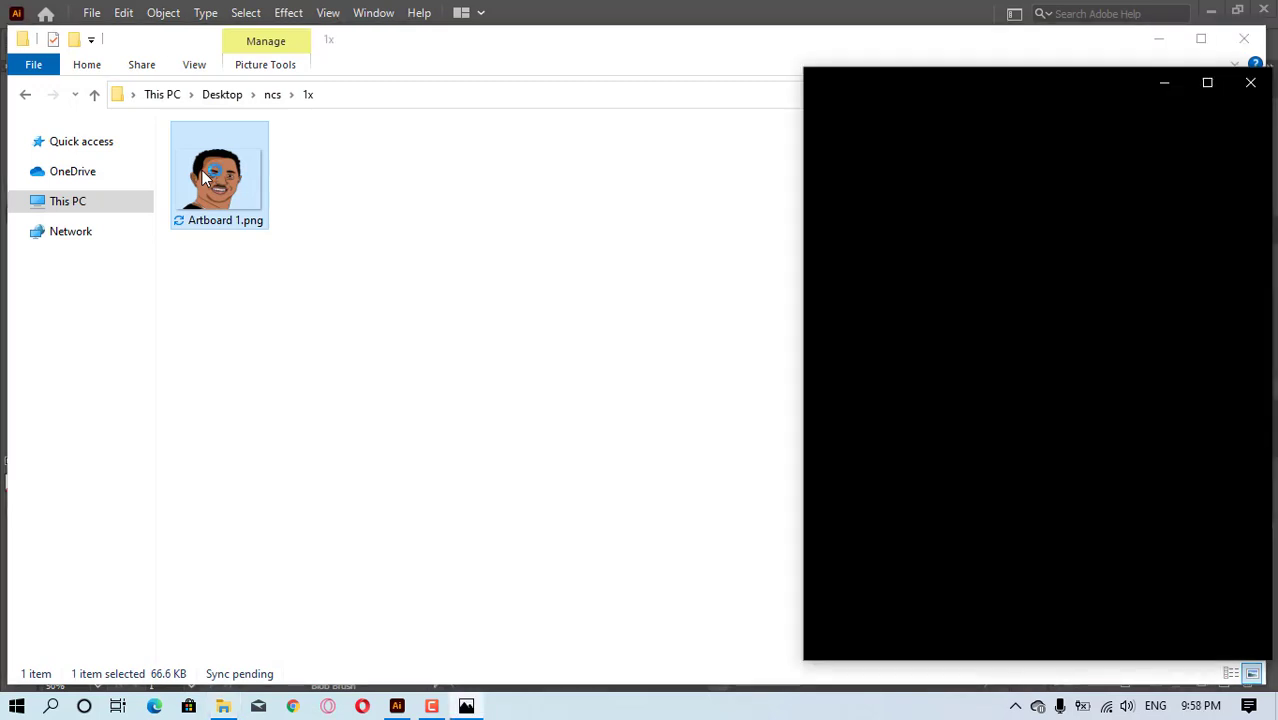
left_click(1207, 82)
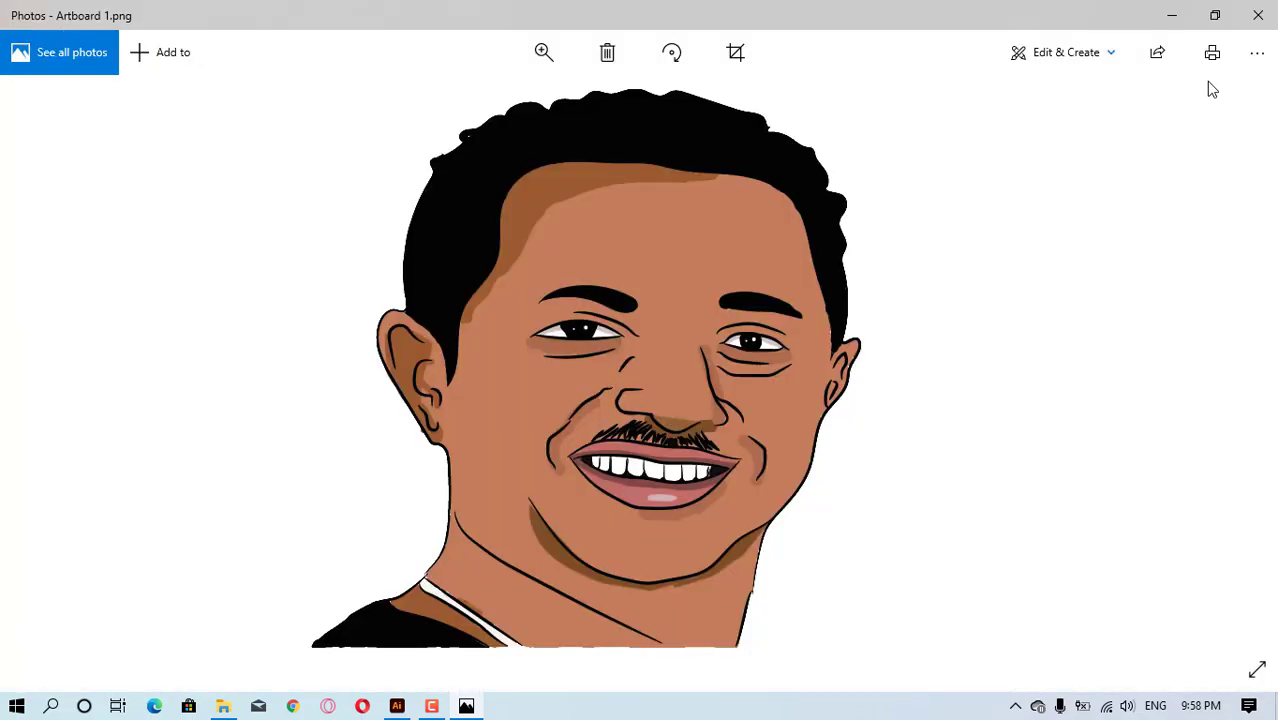